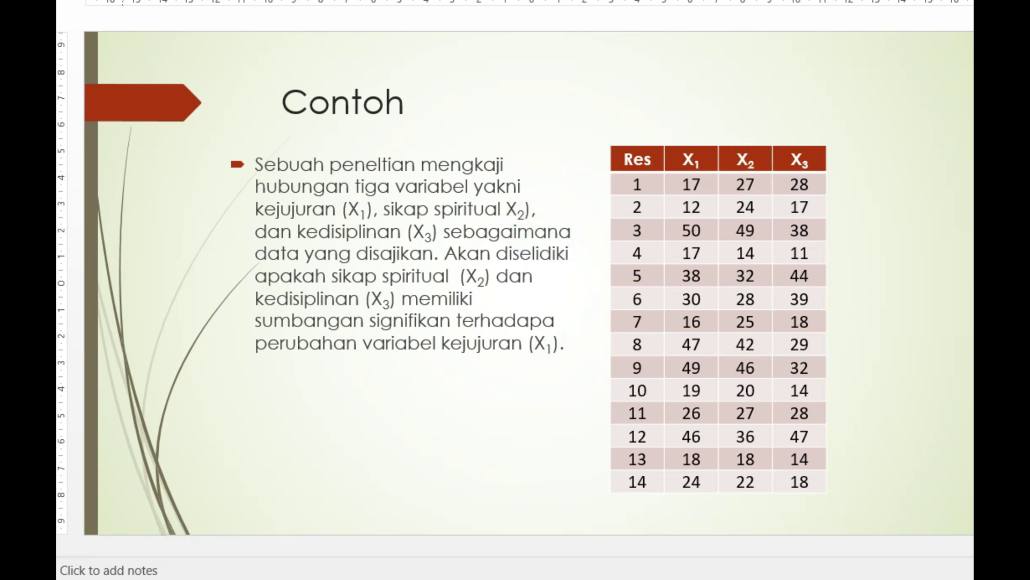
# Switch to the Excel workbook and enter the hypothesis labels H0 and Ha in cells A17 and A18 below the data table.
pyautogui.click(56, 578)
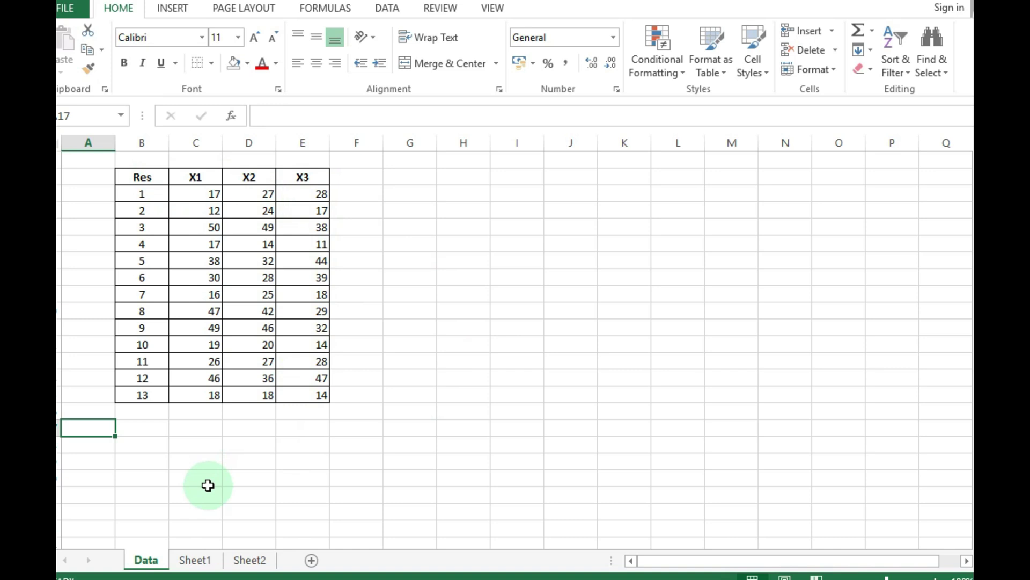
pyautogui.write('hi')
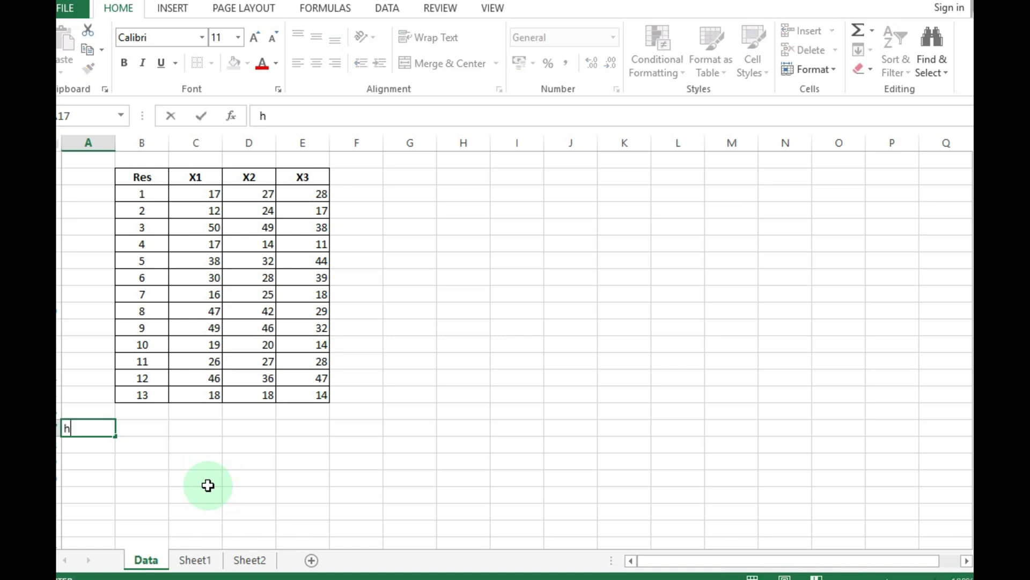
pyautogui.press('BackSpace')
pyautogui.press('BackSpace')
pyautogui.write('H0')
pyautogui.press('Return')
pyautogui.write('H0')
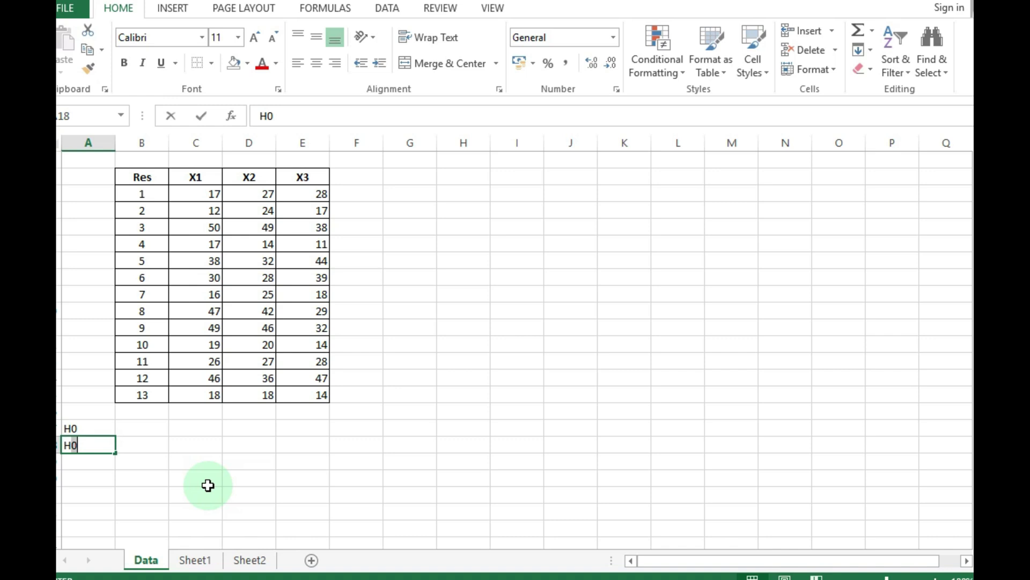
pyautogui.press('BackSpace')
pyautogui.write('a')
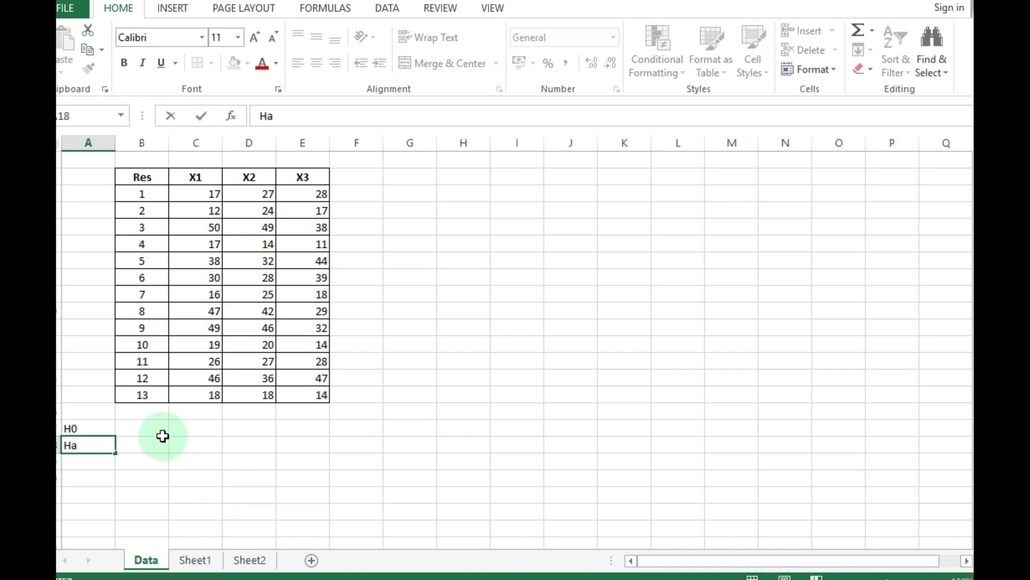
# Enter "Tidak ada hubungan yang signifikan antara sikap spiritual dan kedisiplinan dengan kejujuran" beside H0, and the same sentence with "Terdapat" replacing "Tidak ada" beside Ha.
pyautogui.click(146, 430)
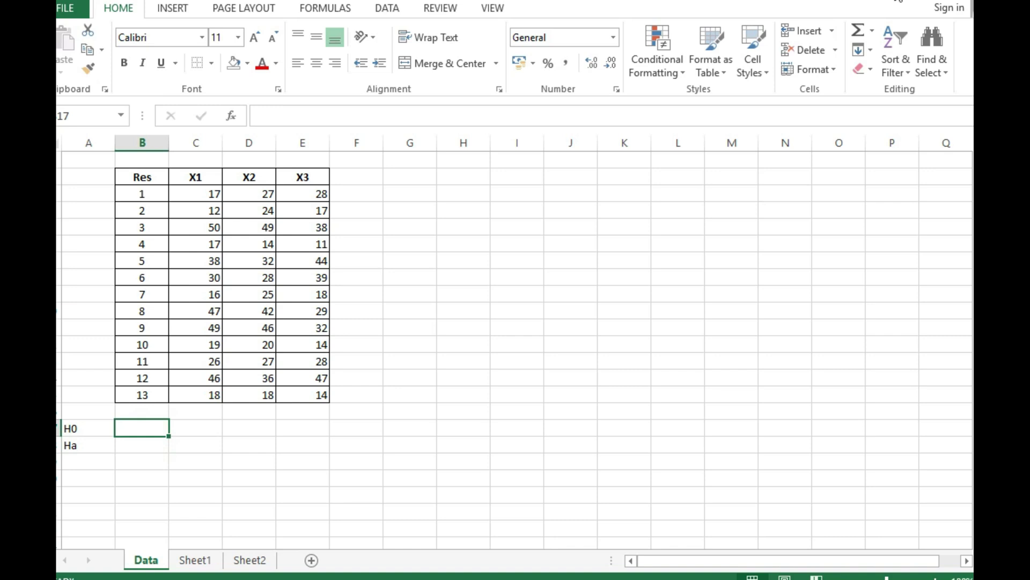
pyautogui.write('Tidak ada  hubungan yang signifikan antara sikap spiritual dan kedisiplinan dengan kejujuran Terdapat  hubungan yang signifikan antara sikap spiritual dan kedisiplinan dengan kejujuran')
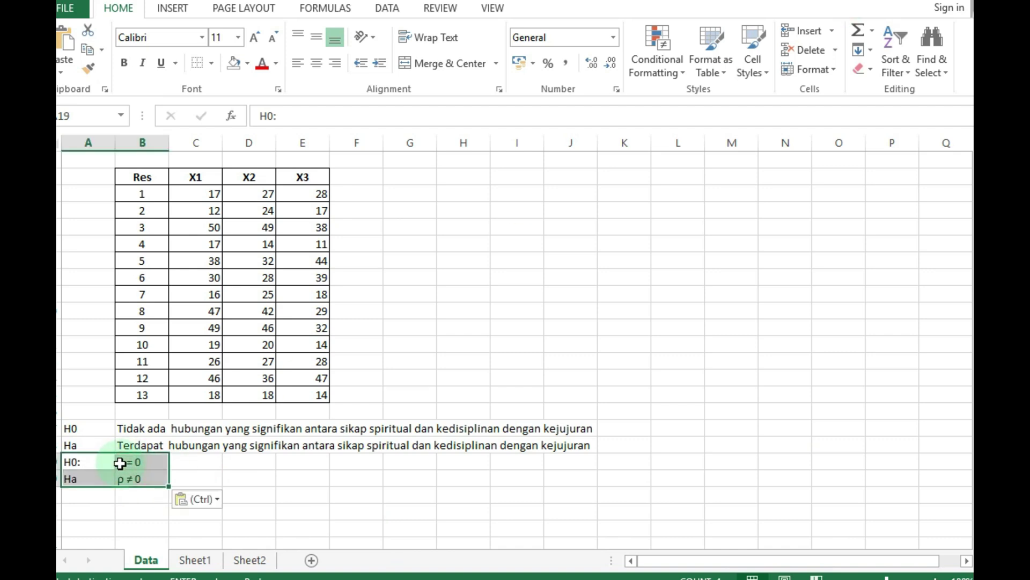
pyautogui.click(124, 462)
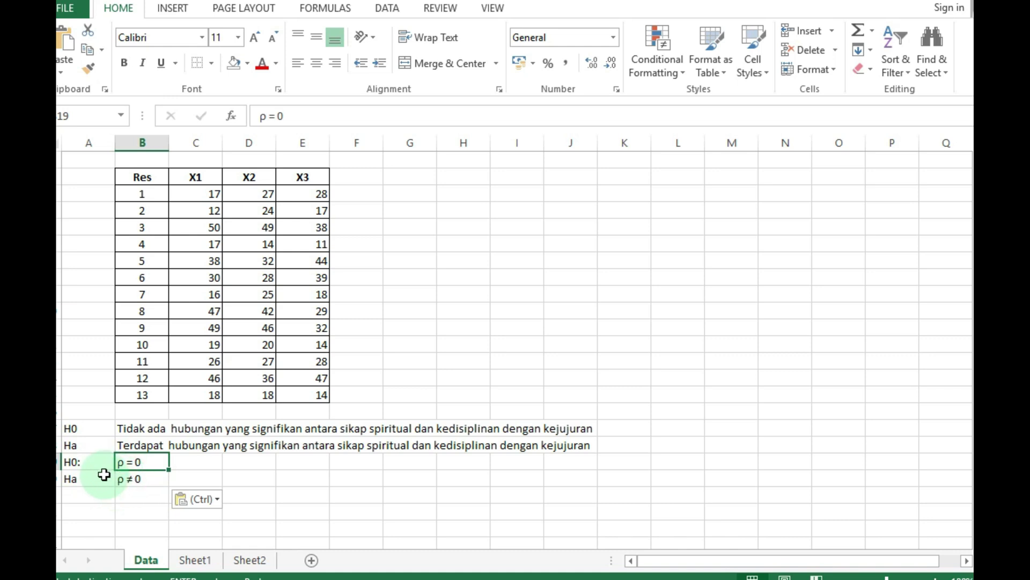
pyautogui.click(128, 494)
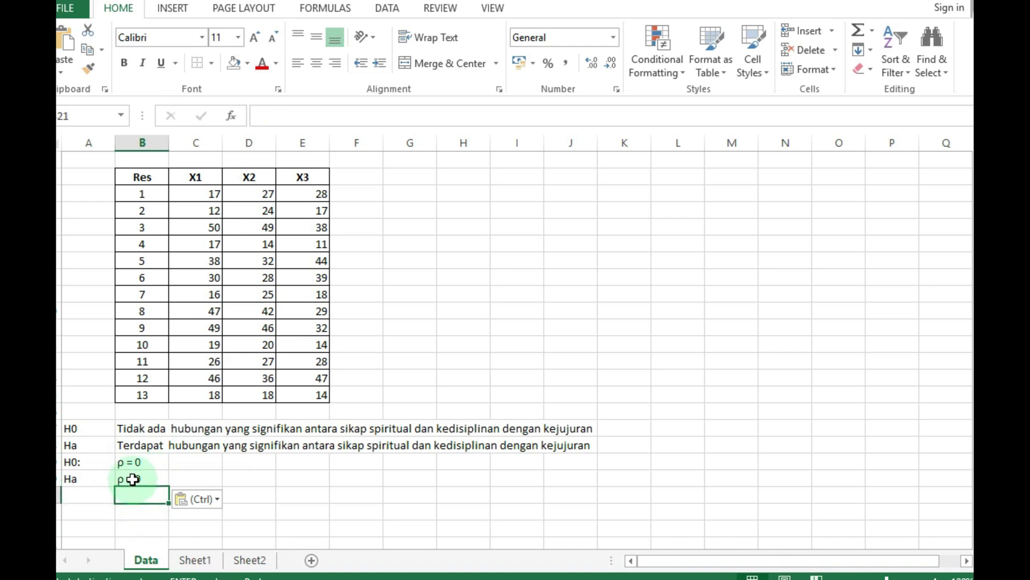
pyautogui.click(156, 477)
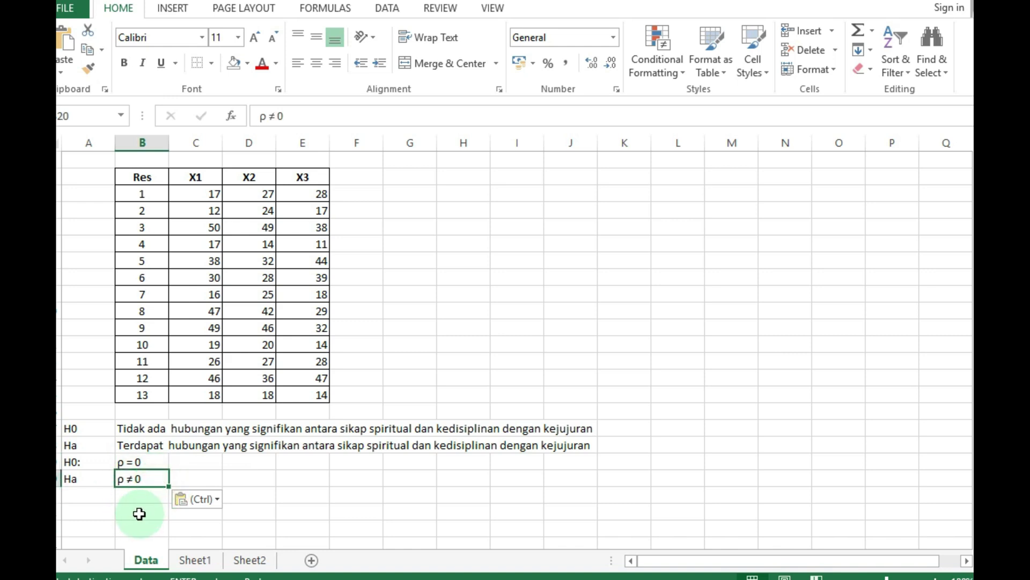
pyautogui.click(154, 462)
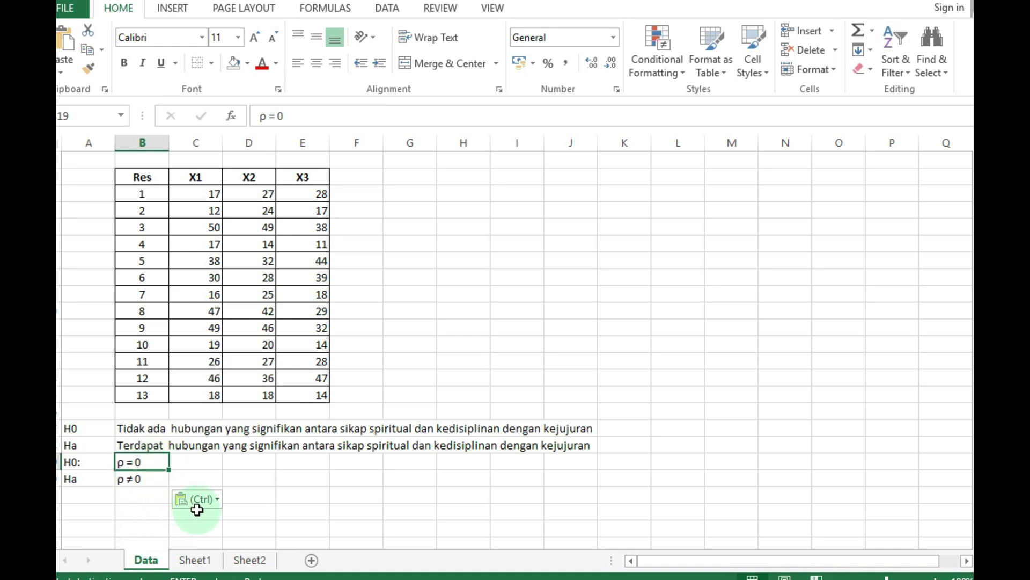
pyautogui.click(143, 480)
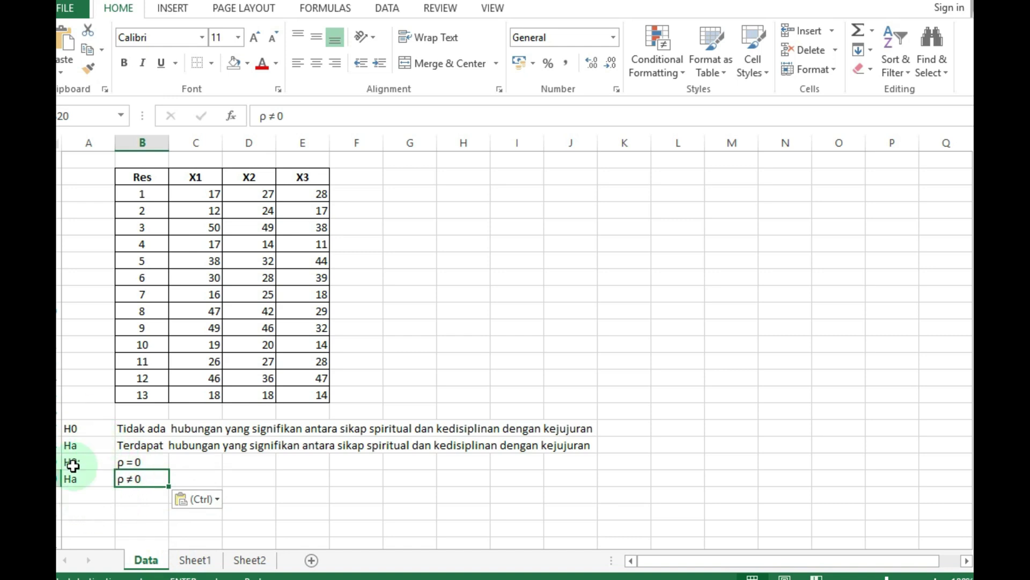
pyautogui.click(73, 501)
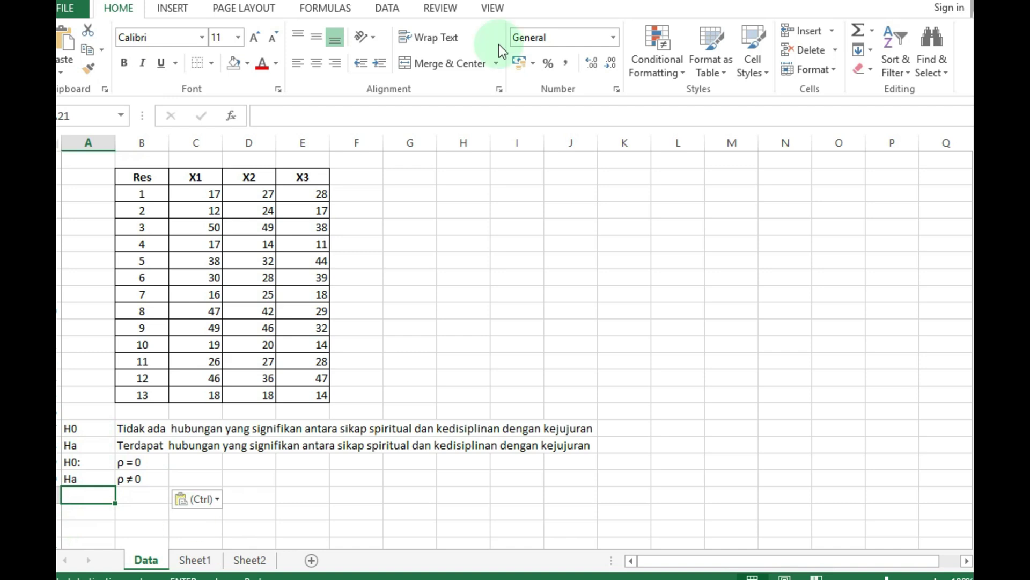
pyautogui.click(349, 175)
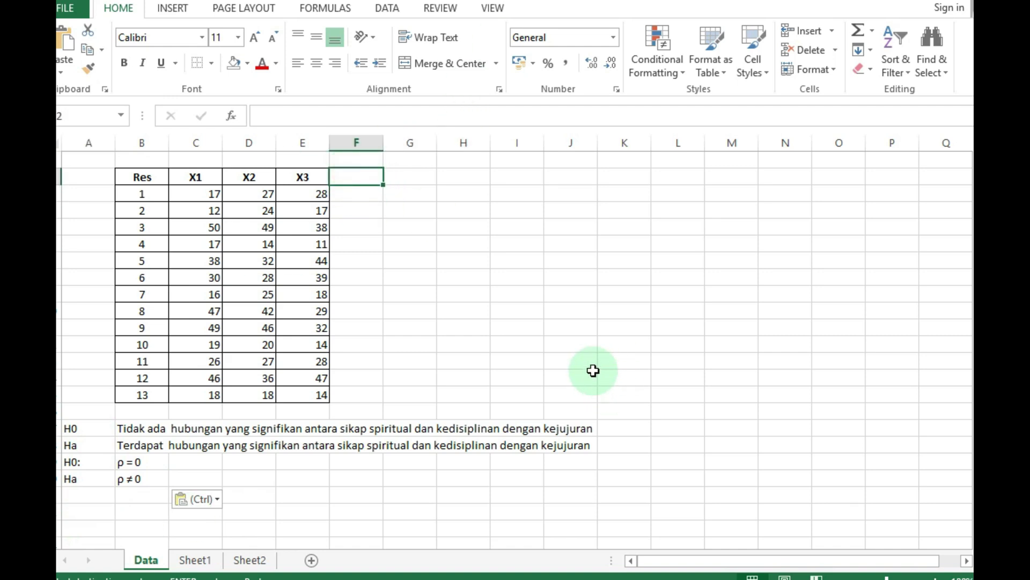
pyautogui.write('X')
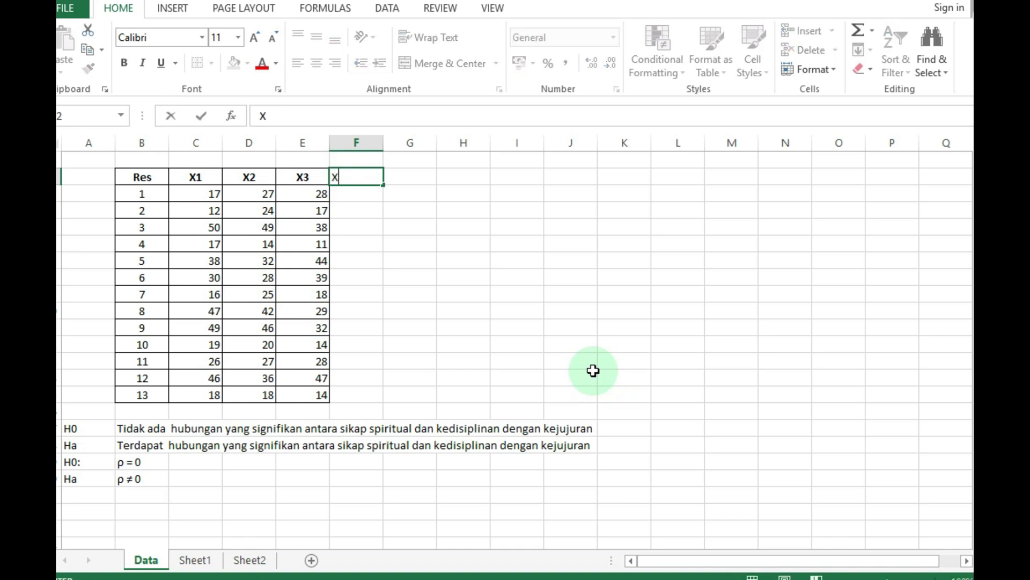
pyautogui.write('2X3')
pyautogui.press('Tab')
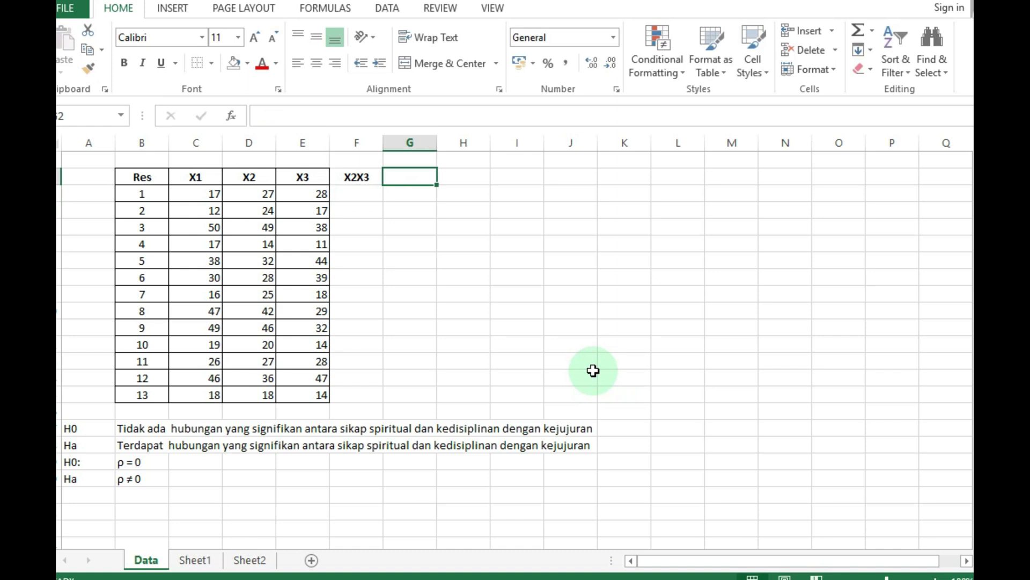
pyautogui.write('X')
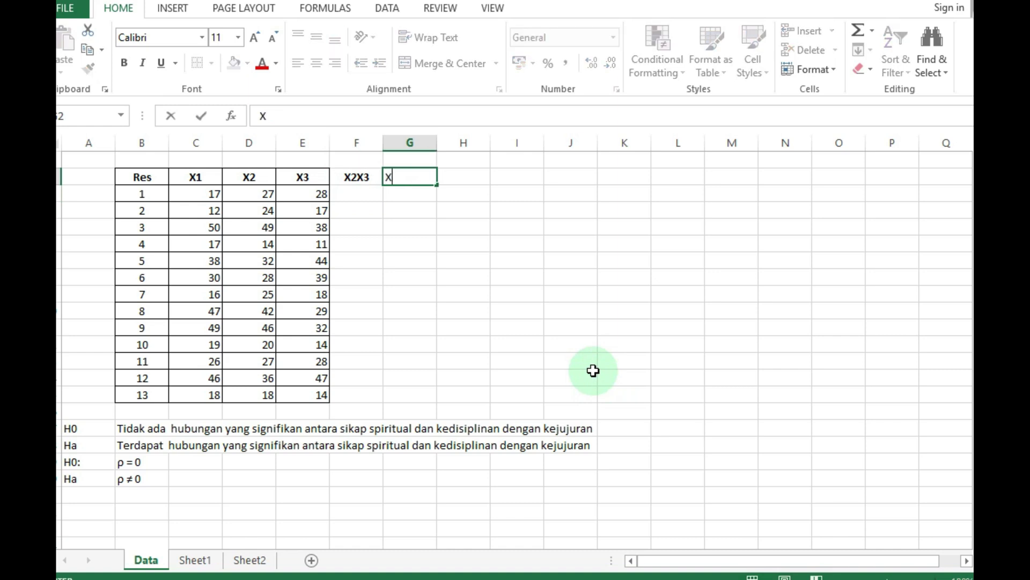
pyautogui.press('Left')
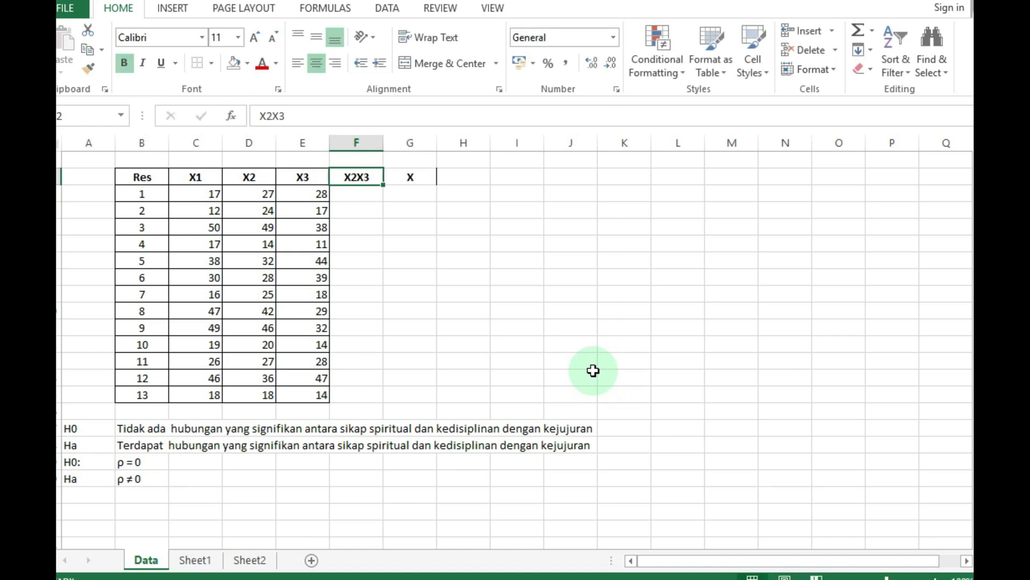
# Enter the product column headings X1X2, X1X3 and X2X3 in cells F2, G2 and H2 beside the data table.
pyautogui.write('X1X2')
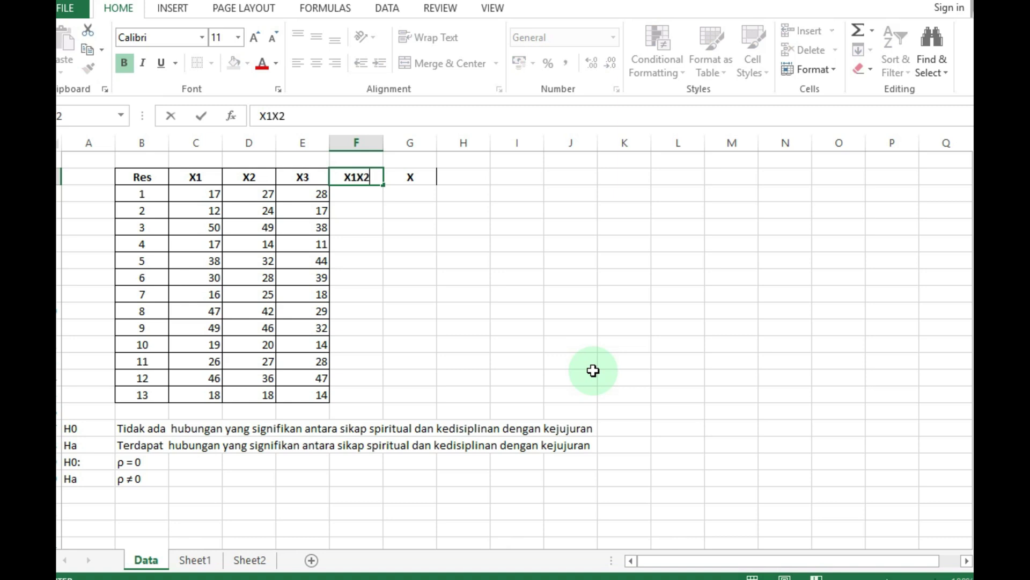
pyautogui.press('Right')
pyautogui.write('X1X3')
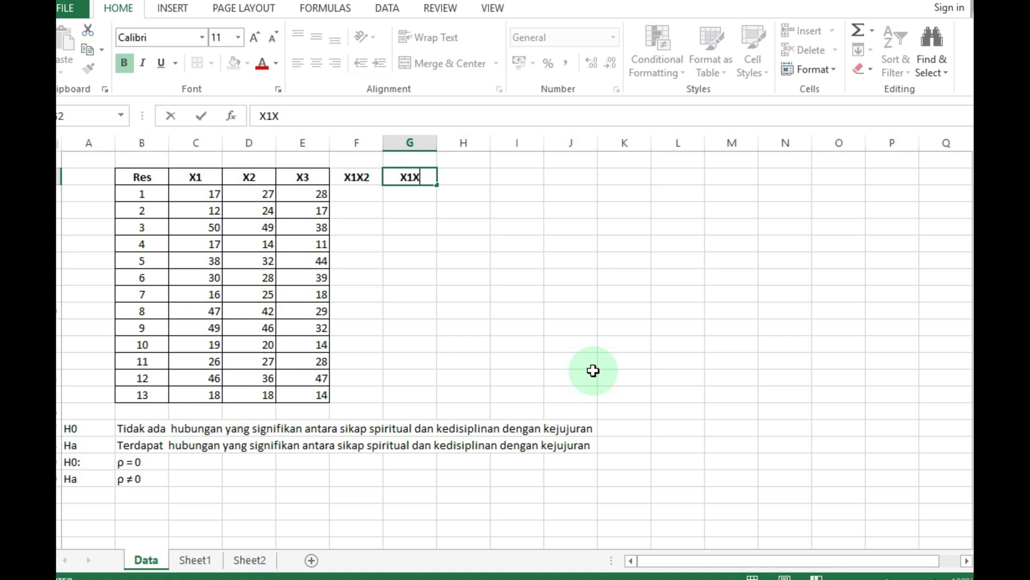
pyautogui.press('Right')
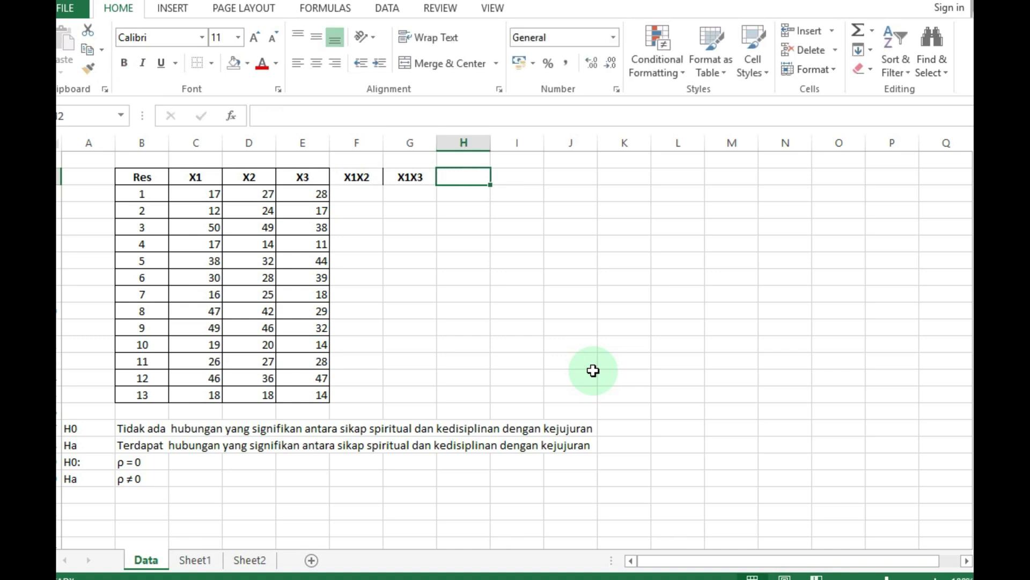
pyautogui.write('X2X3')
pyautogui.press('Right')
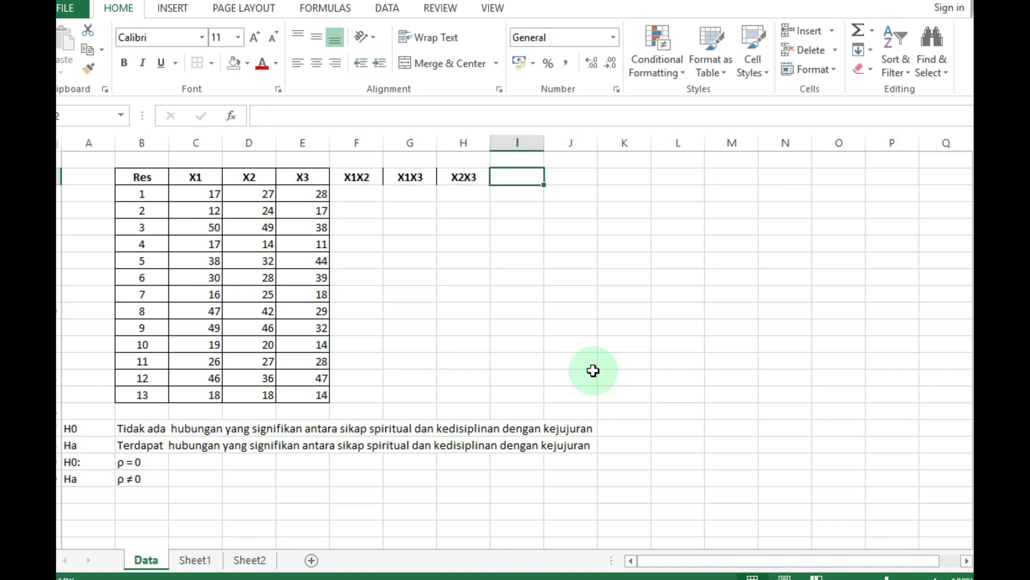
# Add the squared-variable column headings X1^2, X2^2 and X3^2 in cells I2, J2 and K2.
pyautogui.write('X')
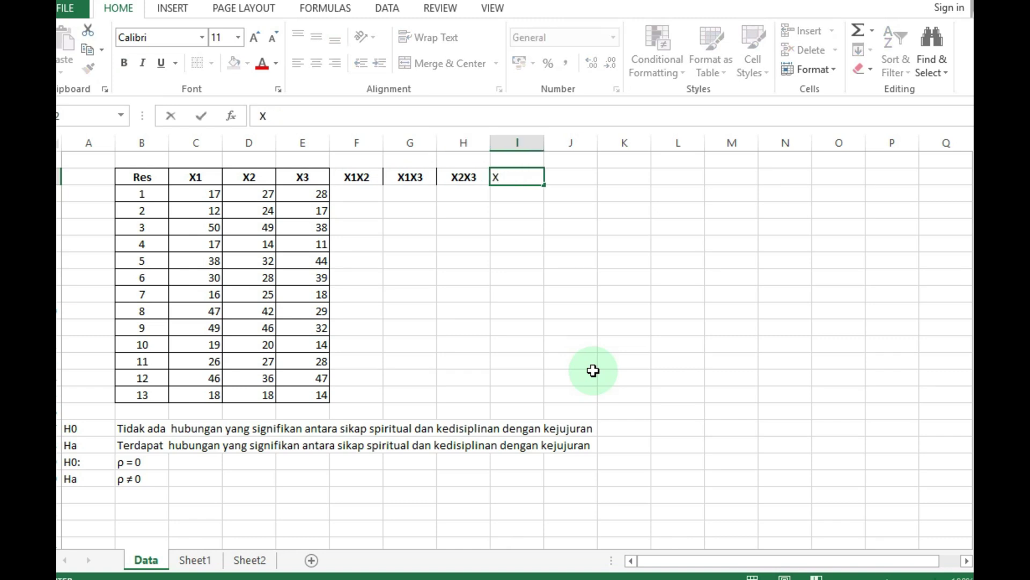
pyautogui.write('1^2')
pyautogui.press('Right')
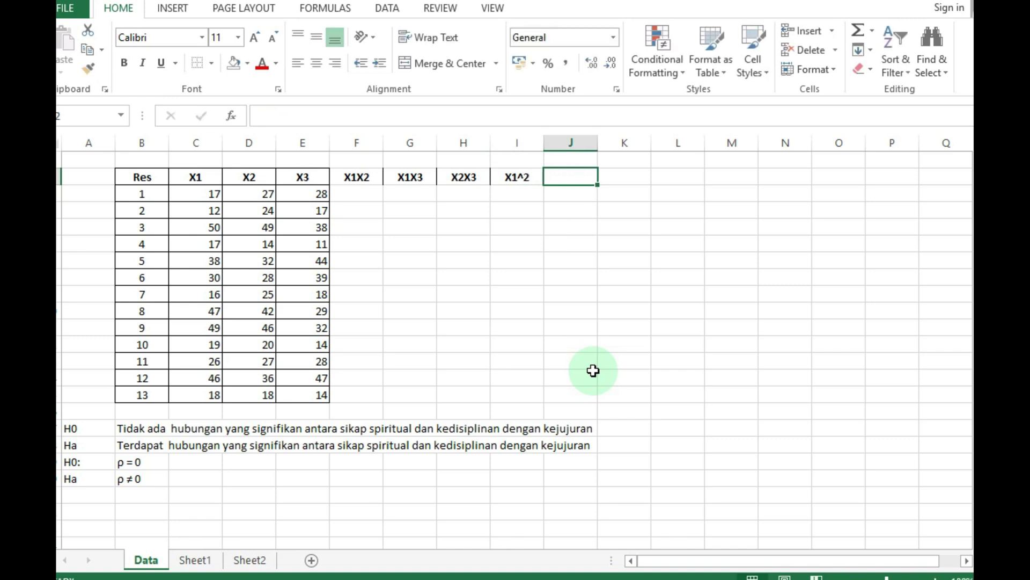
pyautogui.write('x2')
pyautogui.press('BackSpace')
pyautogui.press('BackSpace')
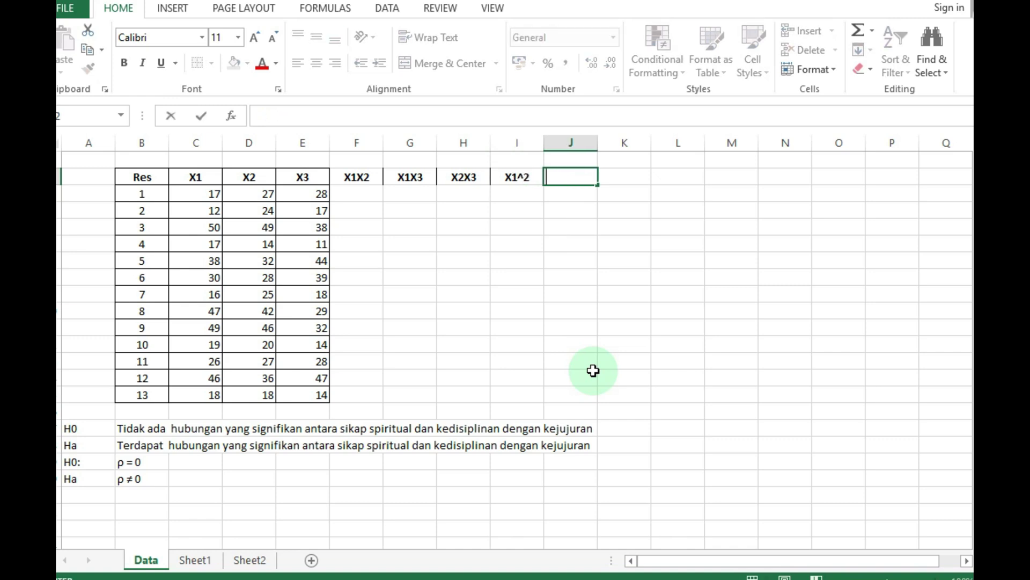
pyautogui.write('X2^2')
pyautogui.press('Right')
pyautogui.write('X3')
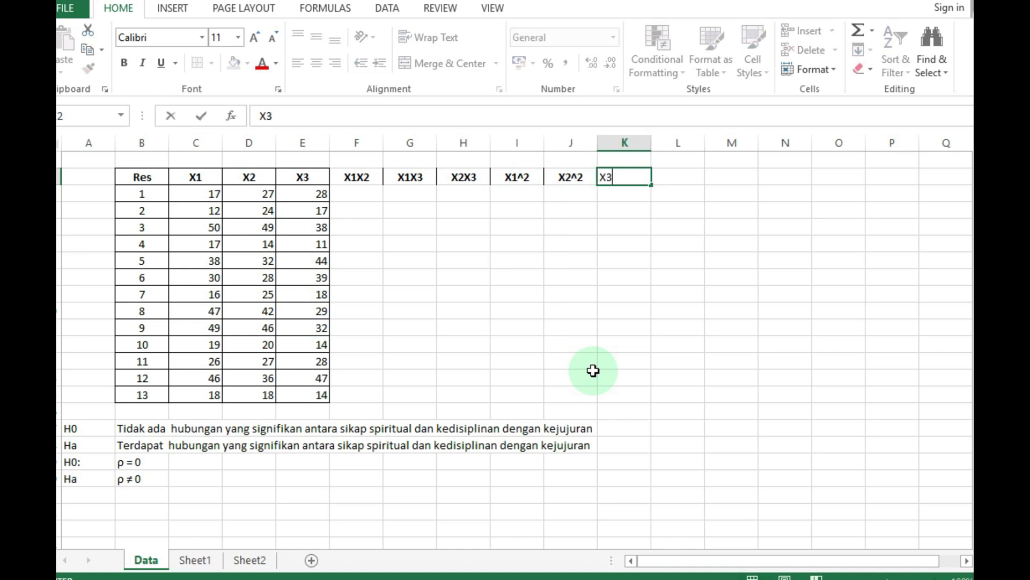
pyautogui.write('^2')
pyautogui.press('Return')
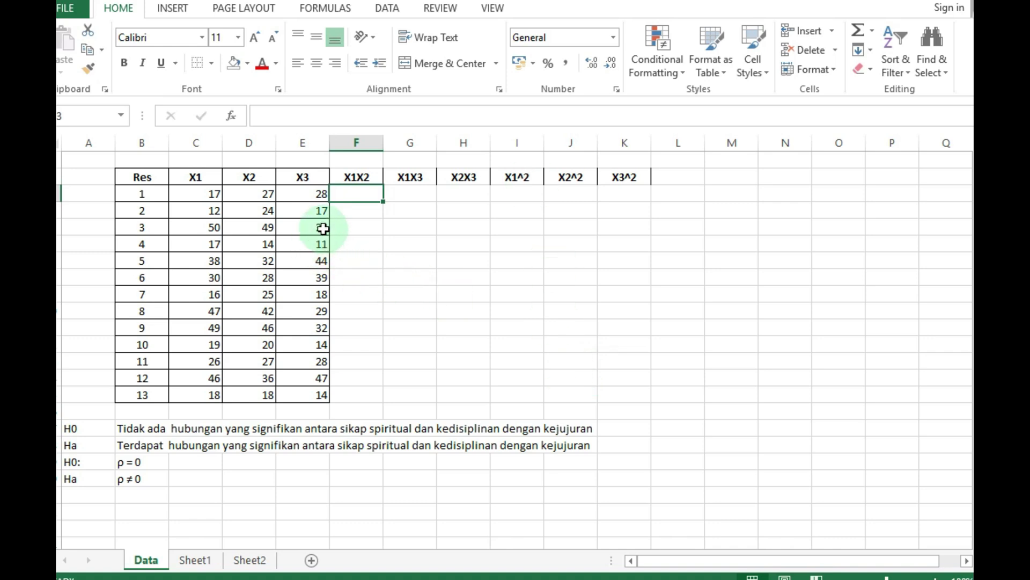
pyautogui.moveTo(350, 177); pyautogui.dragTo(651, 385)
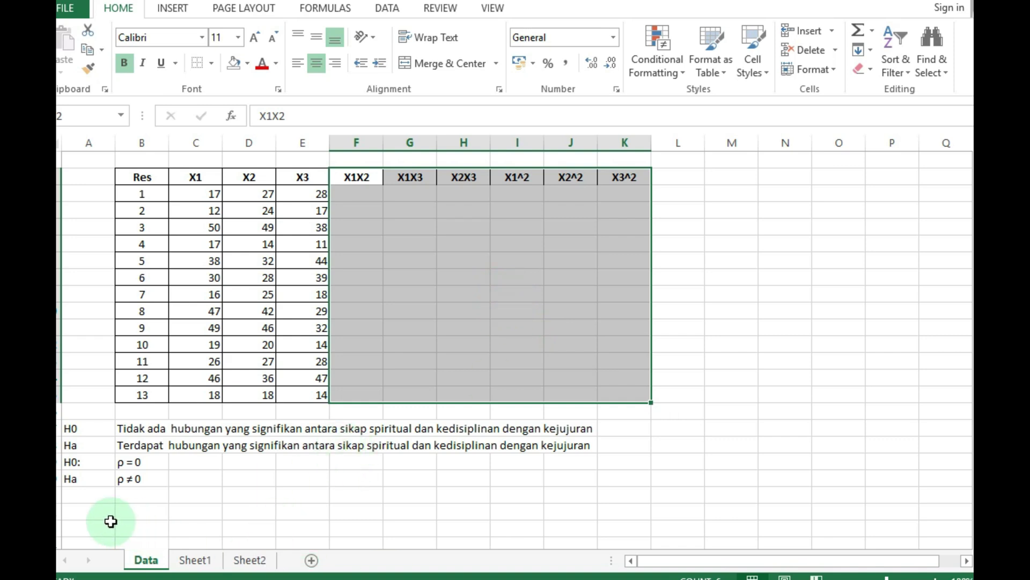
pyautogui.click(88, 509)
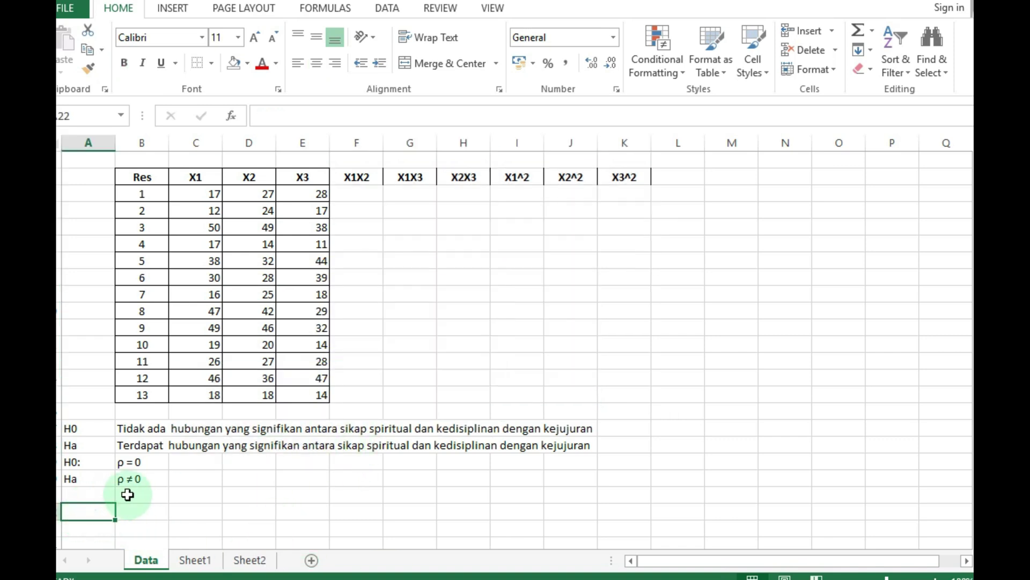
# Enter "korelasi" in cell A21 and bold labels r12, r13 and r23 in cells A22 to A24 beneath it.
pyautogui.click(93, 496)
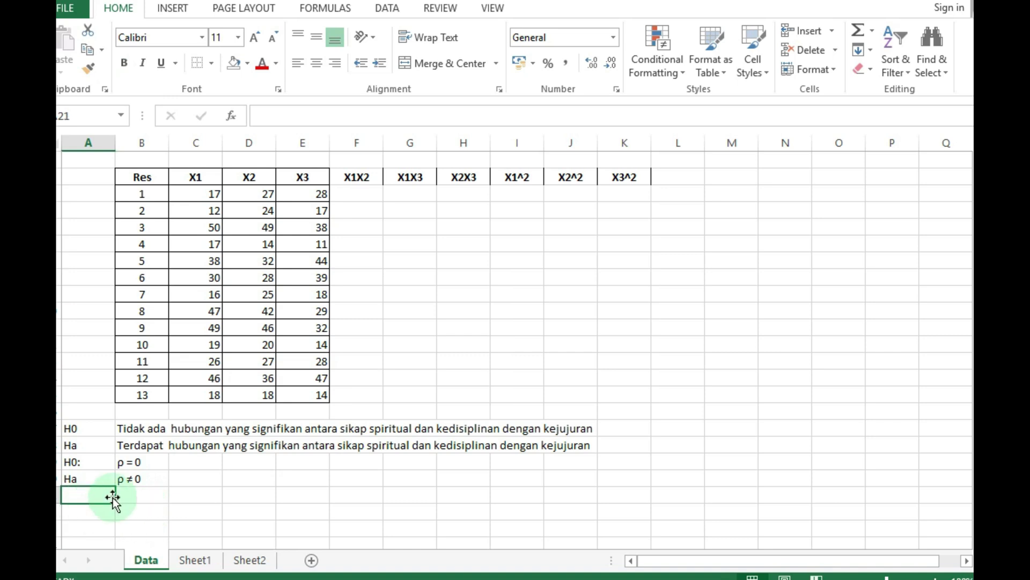
pyautogui.write('korelasi')
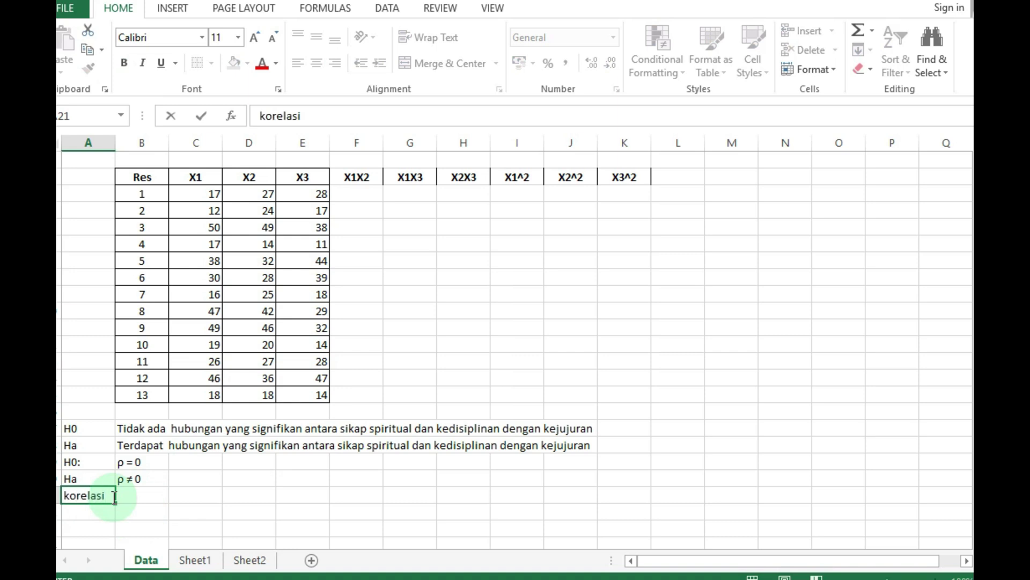
pyautogui.press('Return')
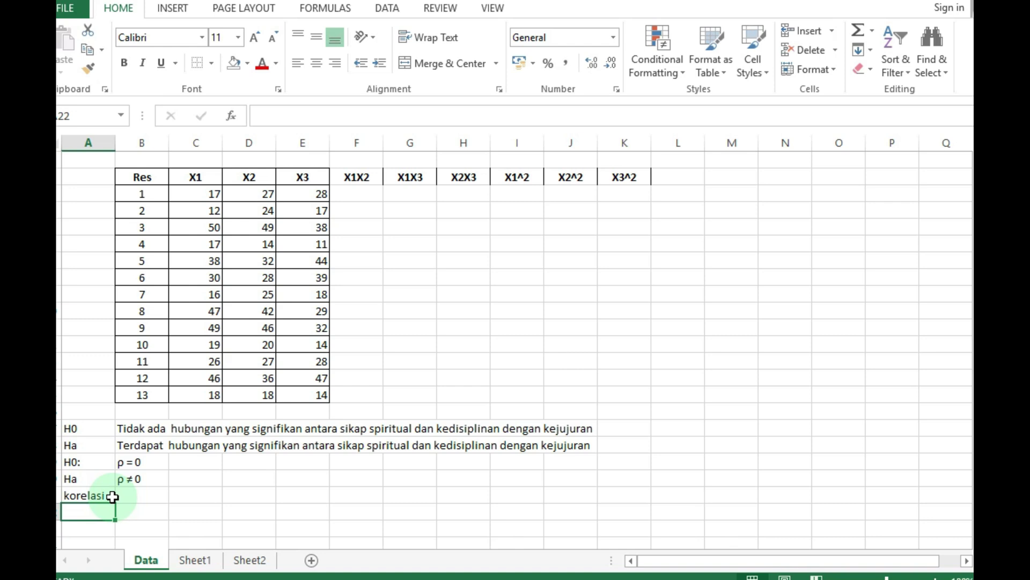
pyautogui.write('r12')
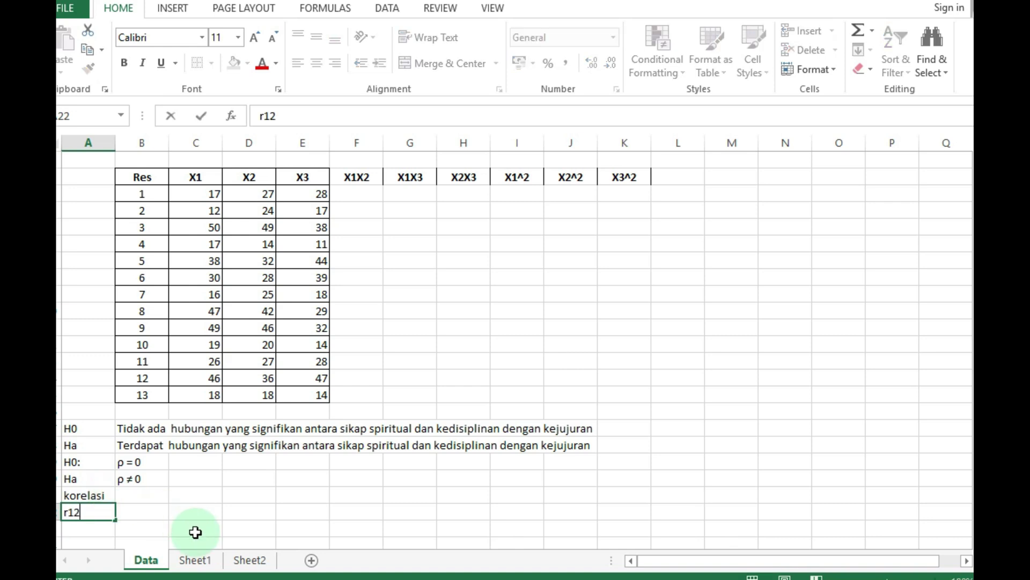
pyautogui.press('Return')
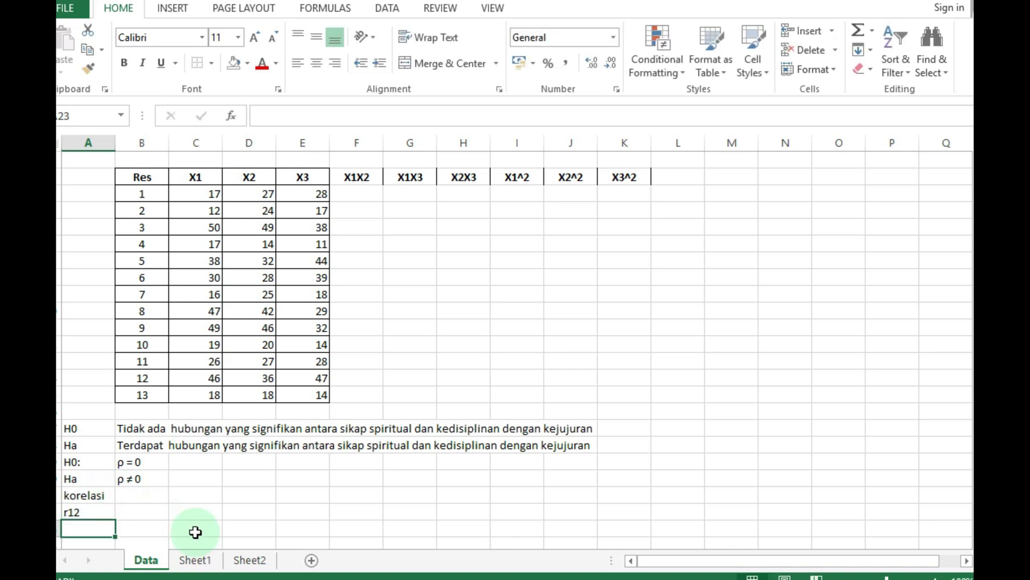
pyautogui.write('r')
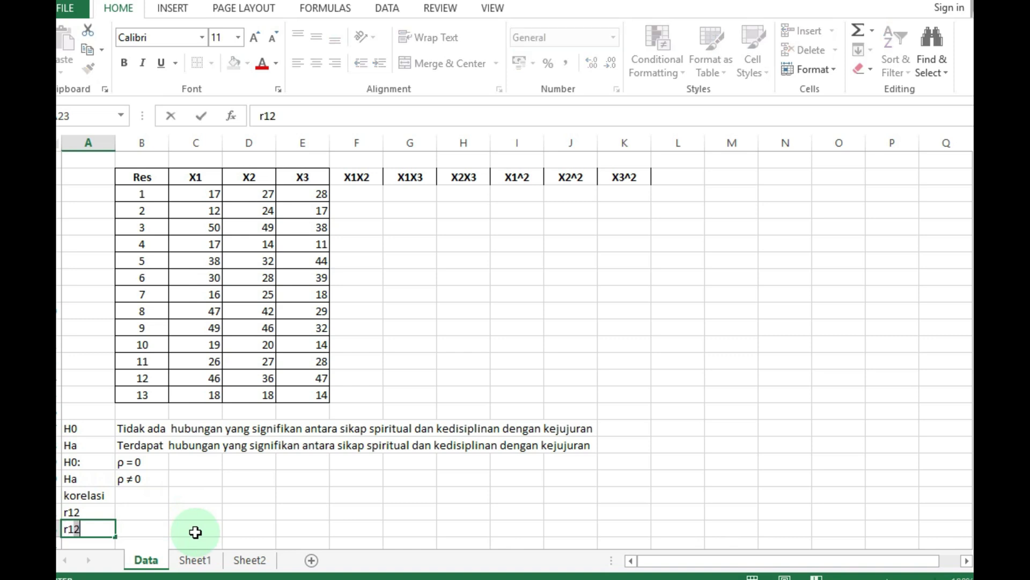
pyautogui.write('13')
pyautogui.press('Return')
pyautogui.write('r')
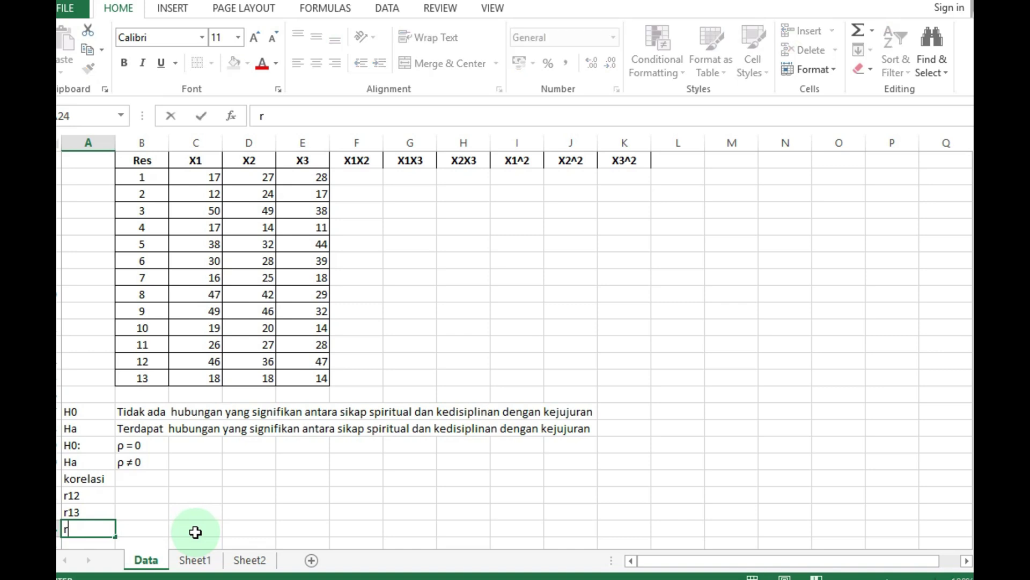
pyautogui.write('23')
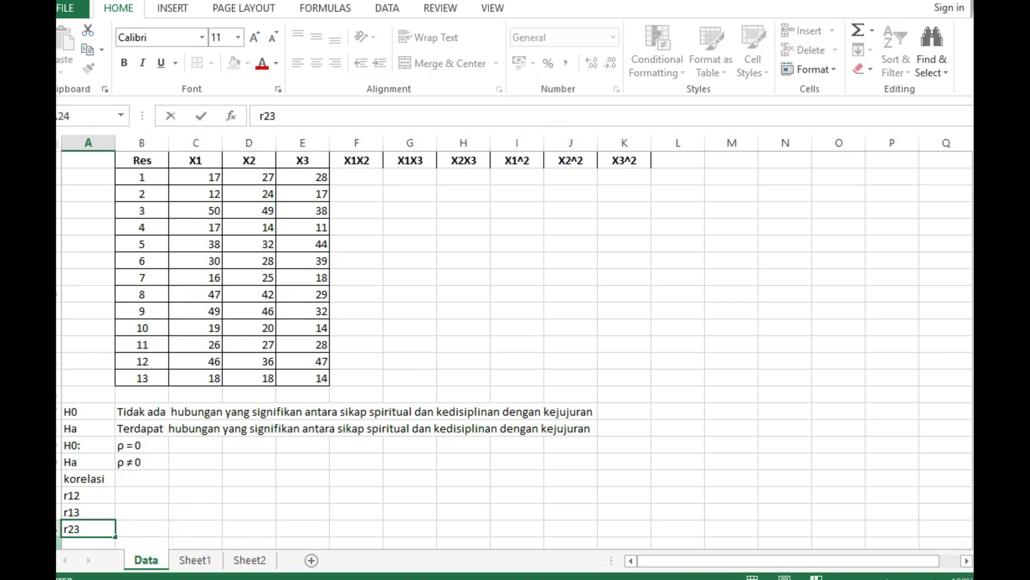
pyautogui.moveTo(92, 494); pyautogui.dragTo(87, 527)
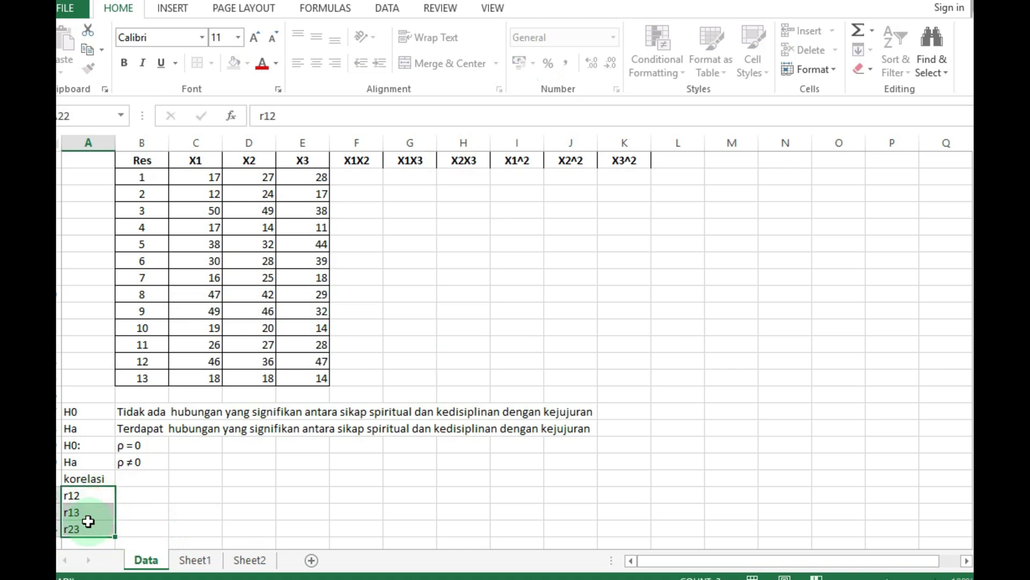
pyautogui.hotkey('ctrl', 'b')
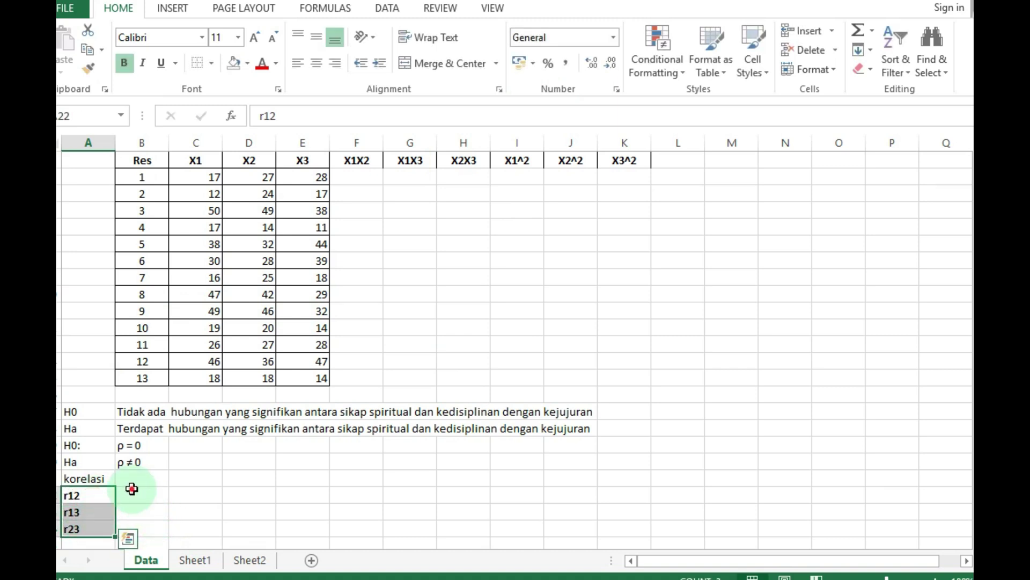
# Calculate the X1–X2 correlation beside r12 in cell B22 with =CORREL(C3:C15;D3:D15).
pyautogui.click(132, 491)
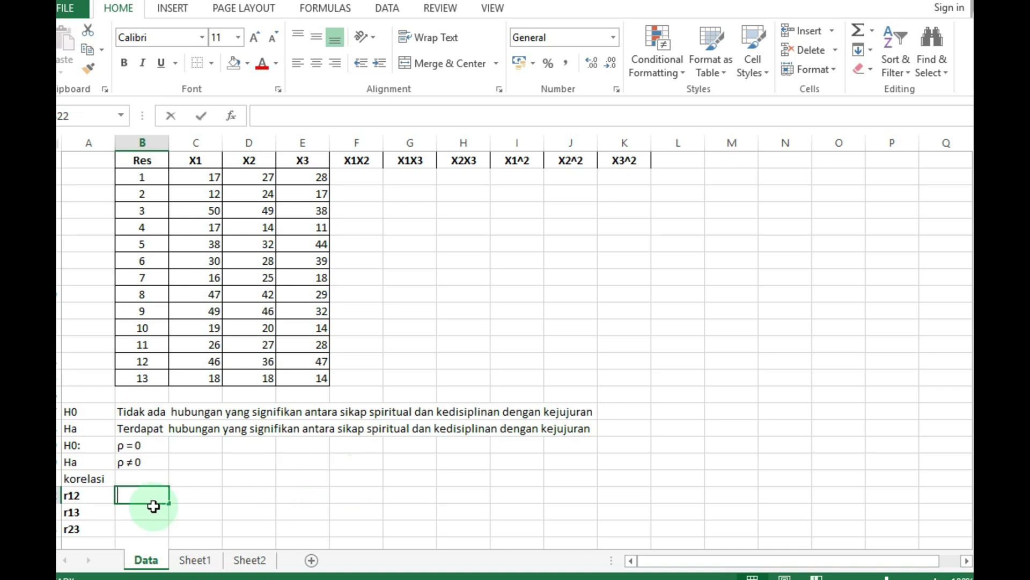
pyautogui.write('=corre')
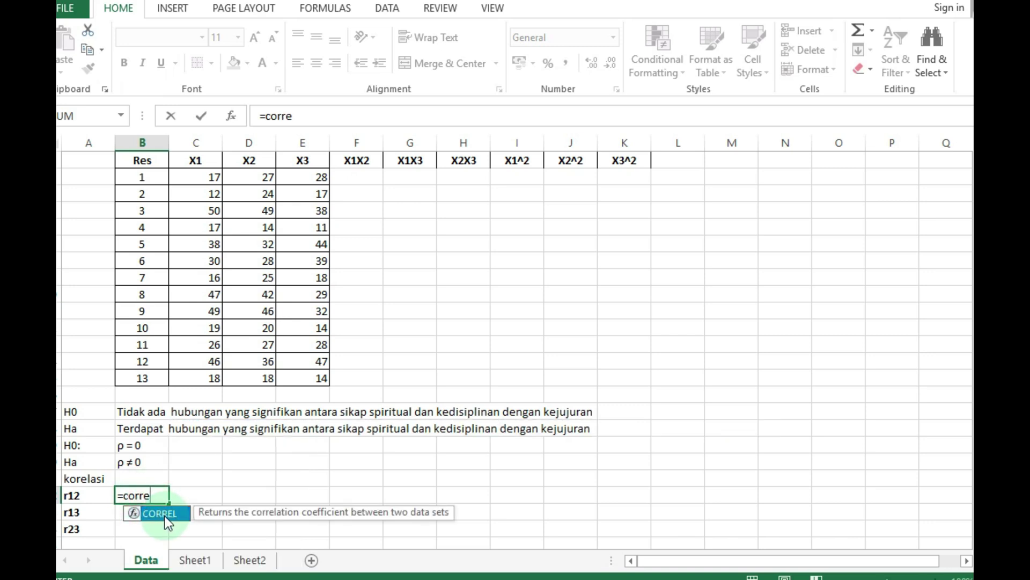
pyautogui.doubleClick(164, 514)
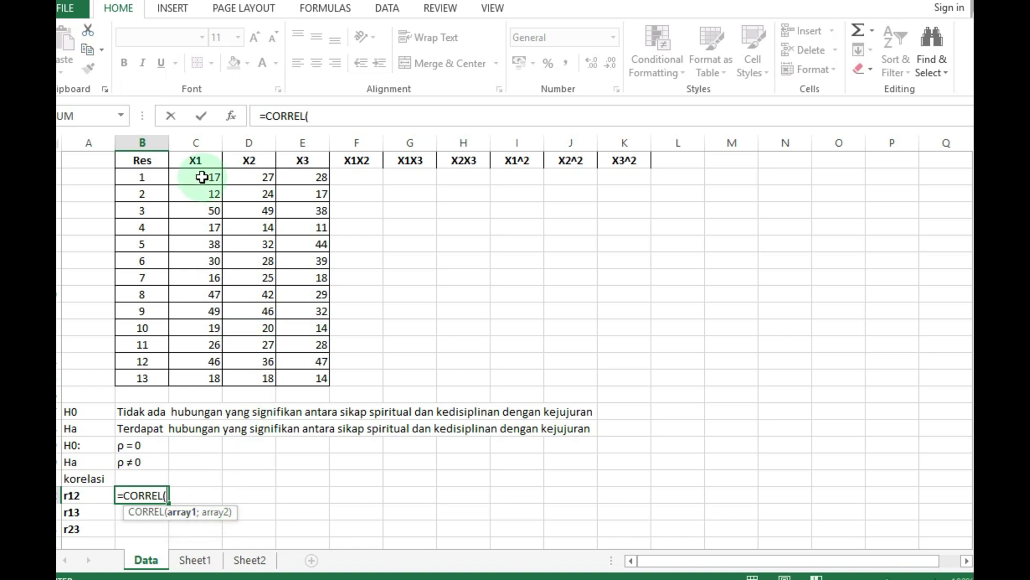
pyautogui.moveTo(200, 177); pyautogui.dragTo(200, 372)
pyautogui.write(';')
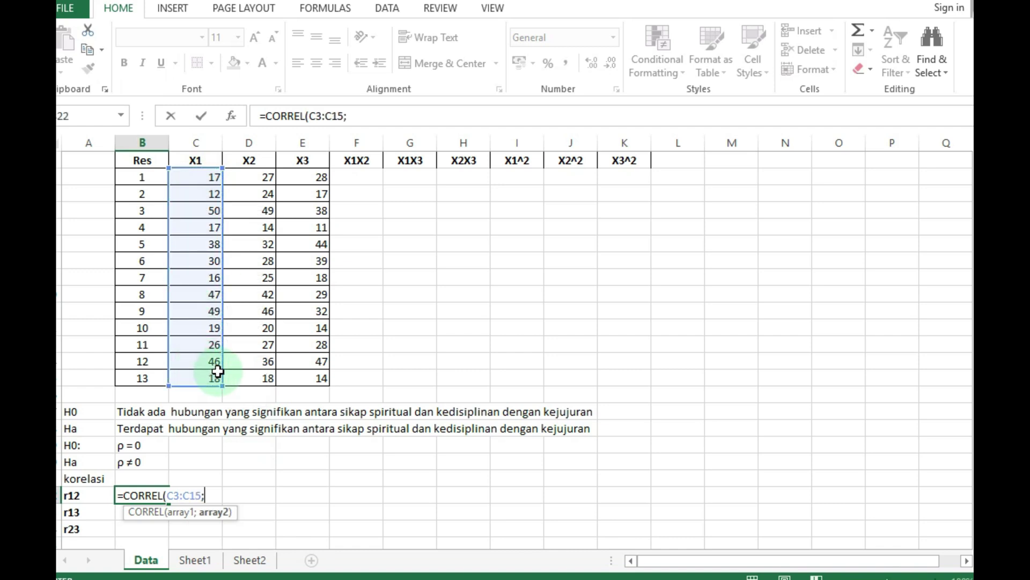
pyautogui.click(253, 181)
pyautogui.moveTo(253, 181); pyautogui.dragTo(272, 377)
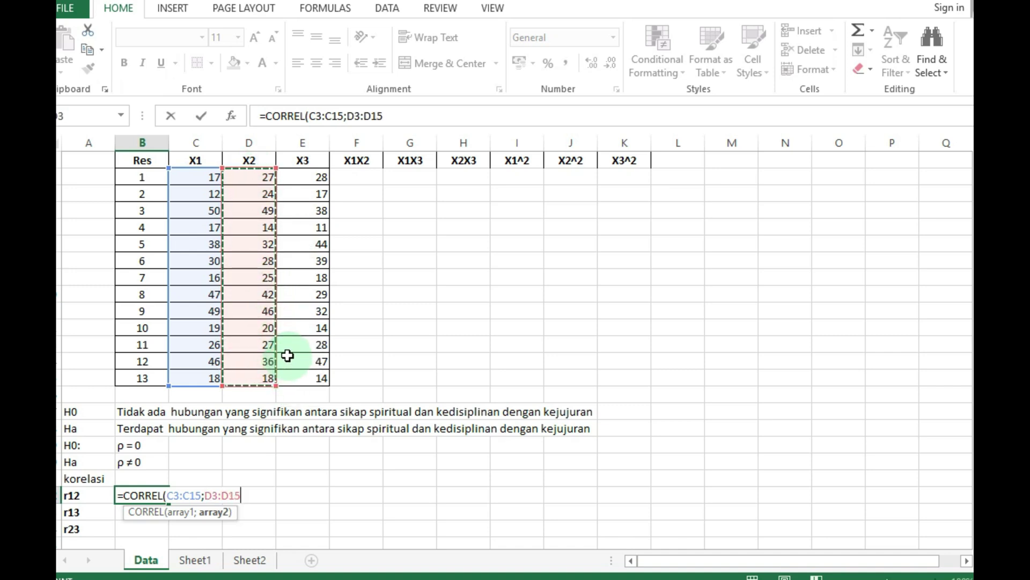
pyautogui.write(')')
pyautogui.press('Return')
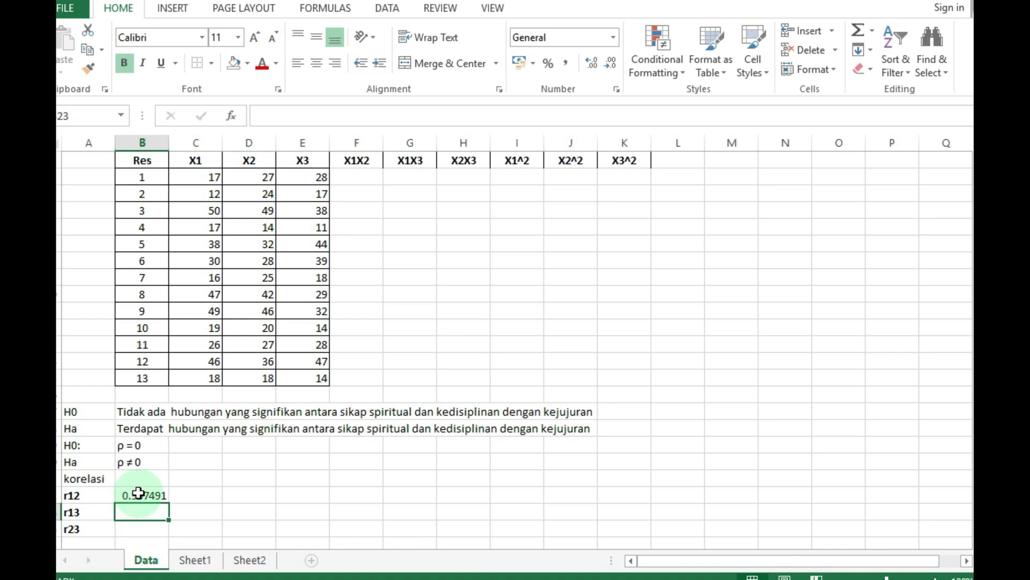
pyautogui.click(139, 493)
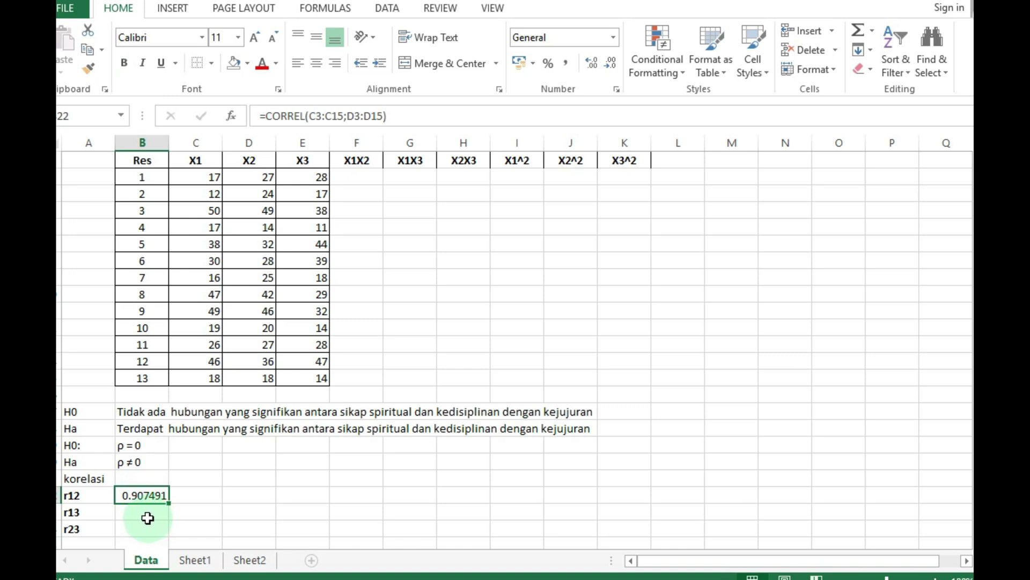
# Enter the X1–X3 correlation formula =CORREL(C3:C15;E3:E14) beside r13 in cell B23.
pyautogui.click(147, 518)
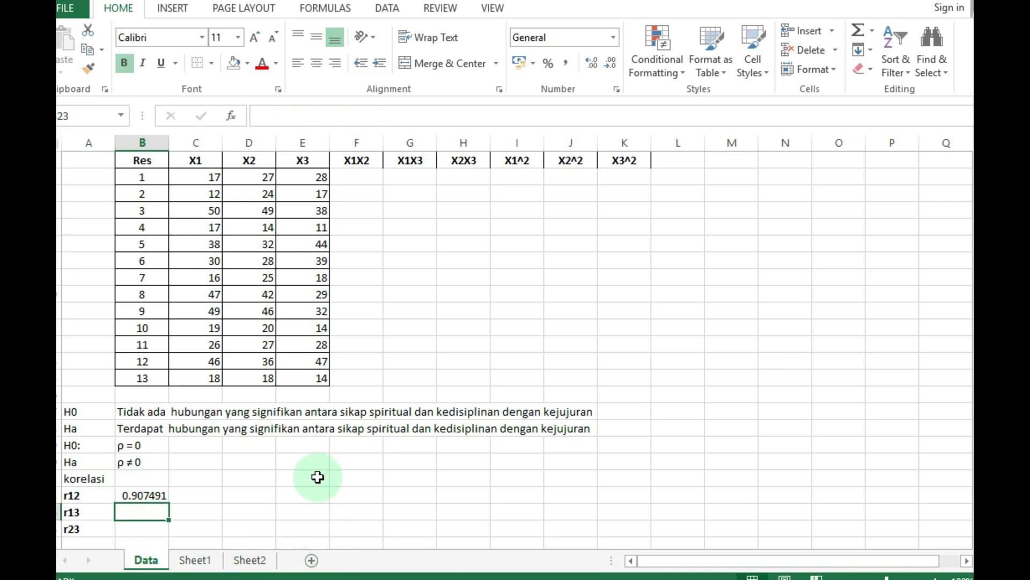
pyautogui.write('=')
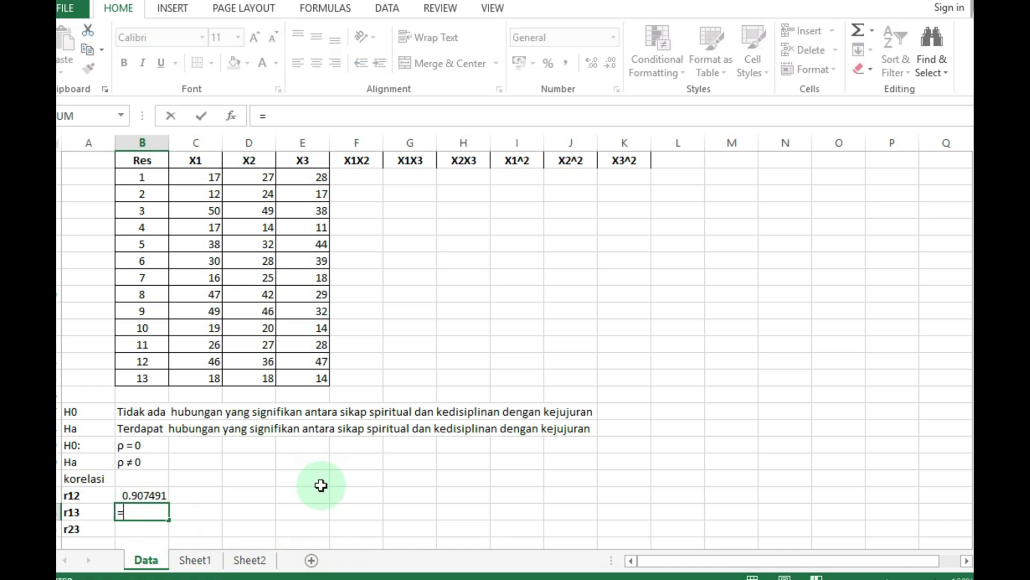
pyautogui.write('corre')
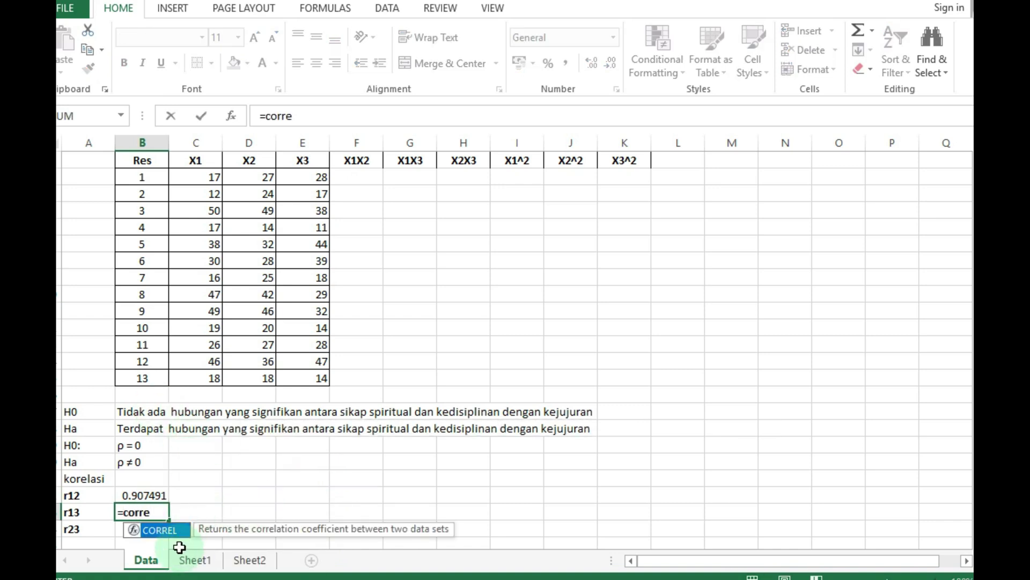
pyautogui.doubleClick(160, 530)
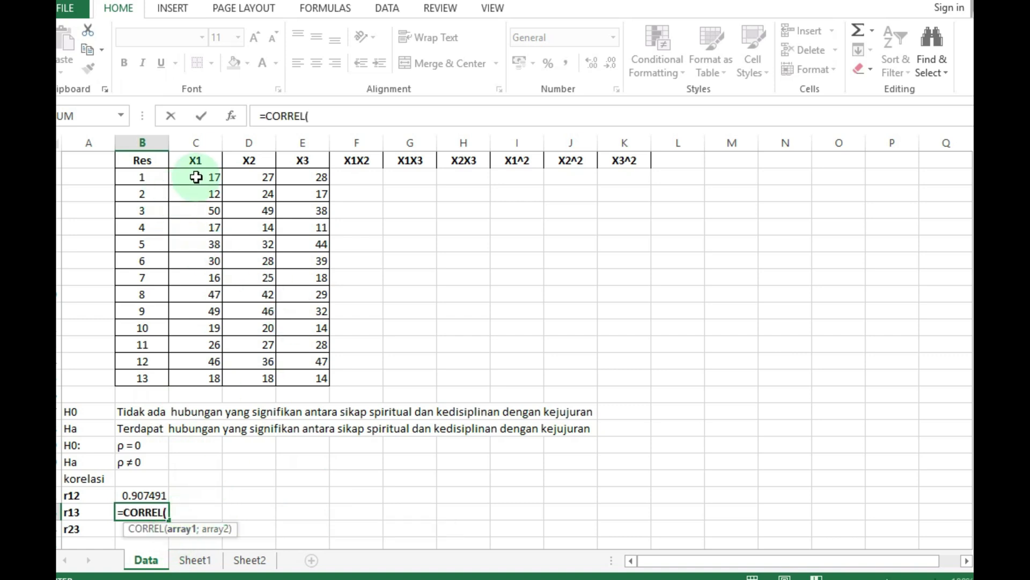
pyautogui.moveTo(195, 177); pyautogui.dragTo(210, 371)
pyautogui.write(';')
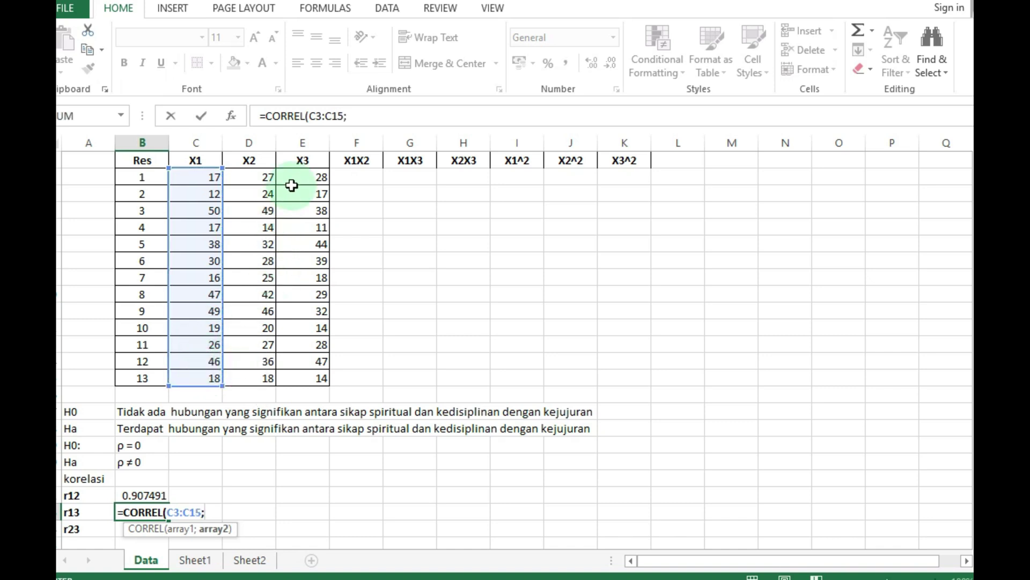
pyautogui.moveTo(296, 178); pyautogui.dragTo(298, 362)
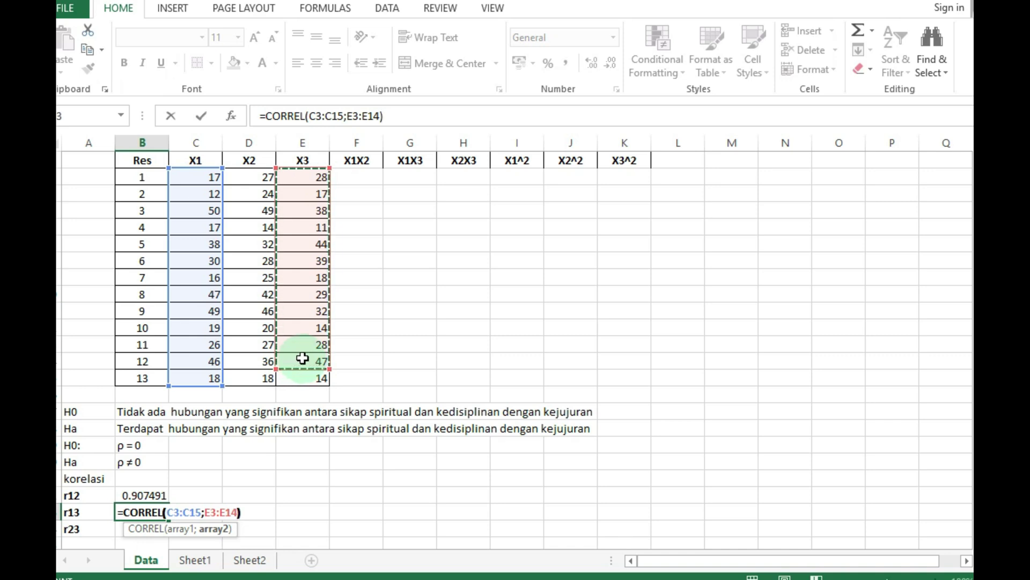
pyautogui.press('Return')
pyautogui.press('Up')
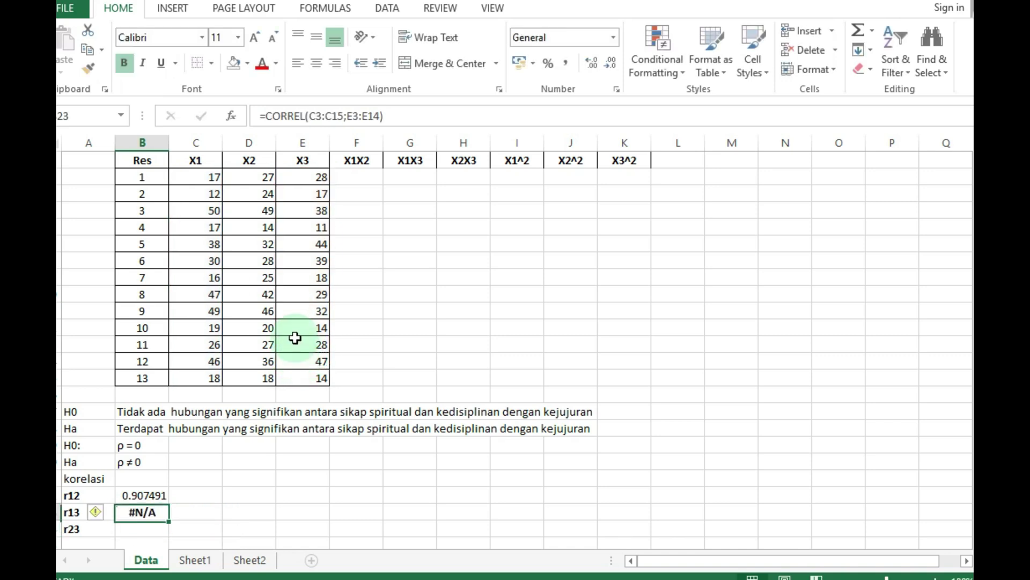
# Extend the second range of the r13 formula to E3:E15, and bold the r12 result in cell B22.
pyautogui.click(374, 117)
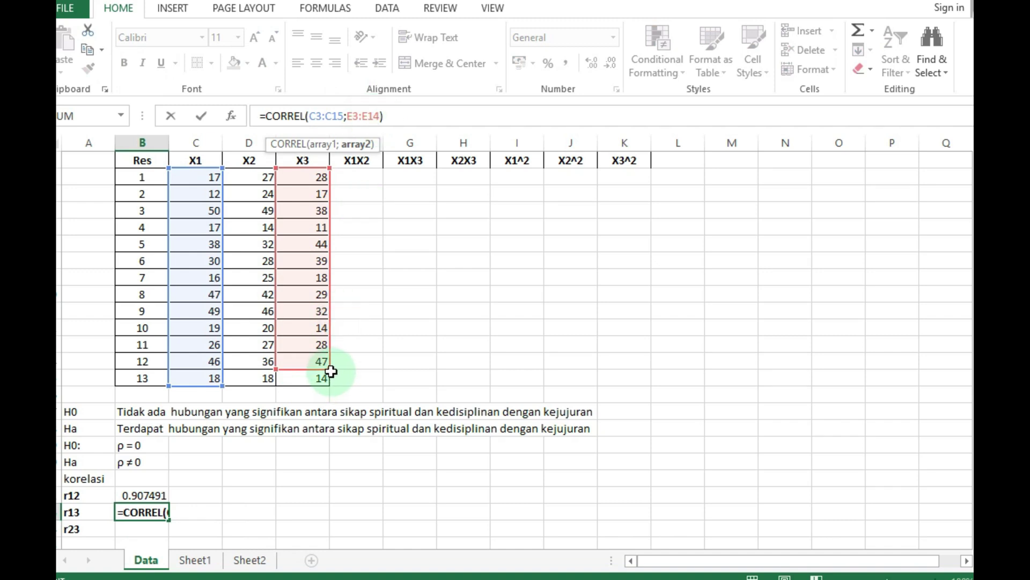
pyautogui.moveTo(330, 371); pyautogui.dragTo(329, 386)
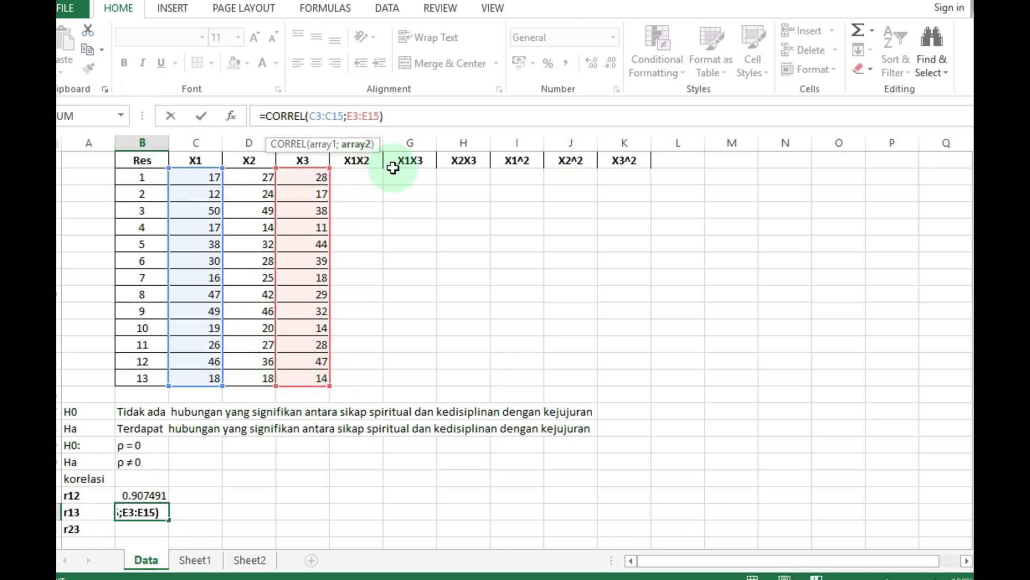
pyautogui.press('Return')
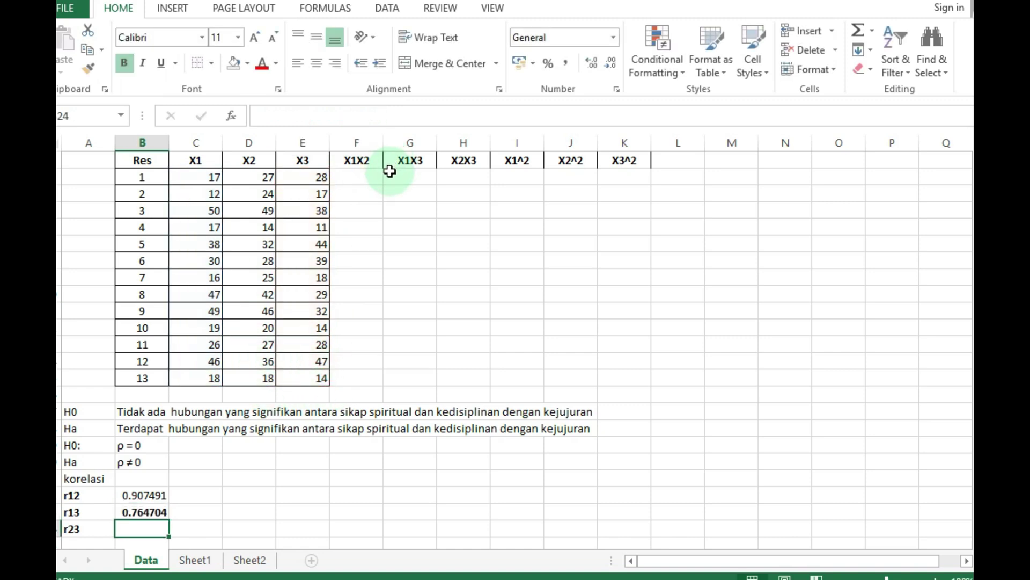
pyautogui.click(147, 497)
pyautogui.hotkey('ctrl', 'b')
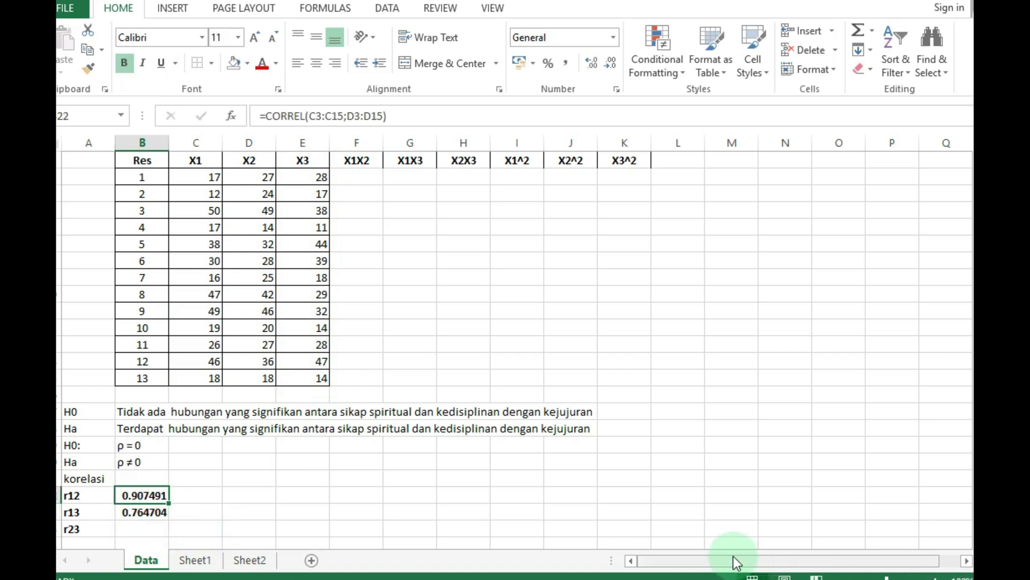
# Calculate the X2–X3 correlation beside r23 in cell B24 with =CORREL(D3:D15;E3:E15).
pyautogui.click(142, 531)
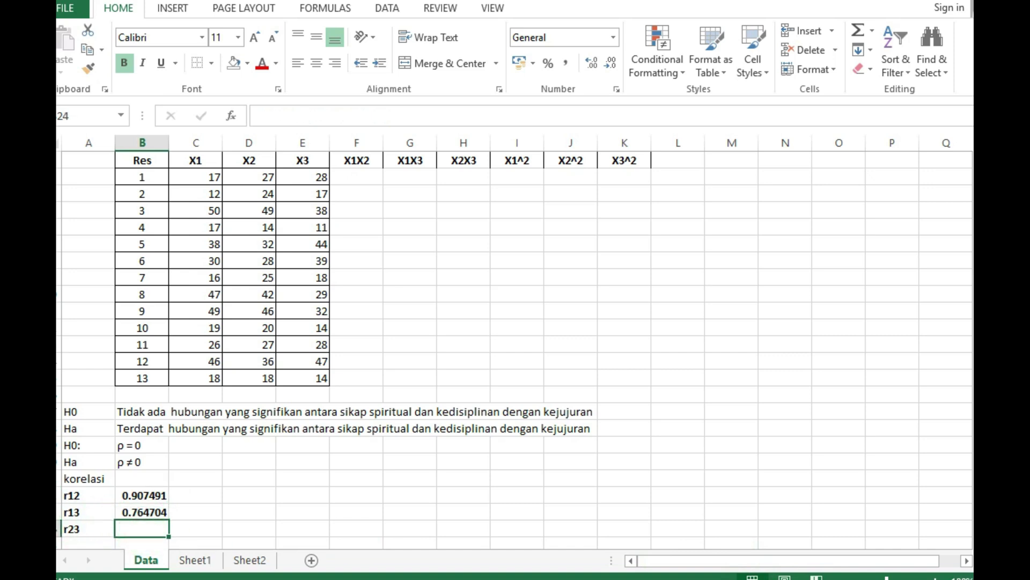
pyautogui.write('=corre')
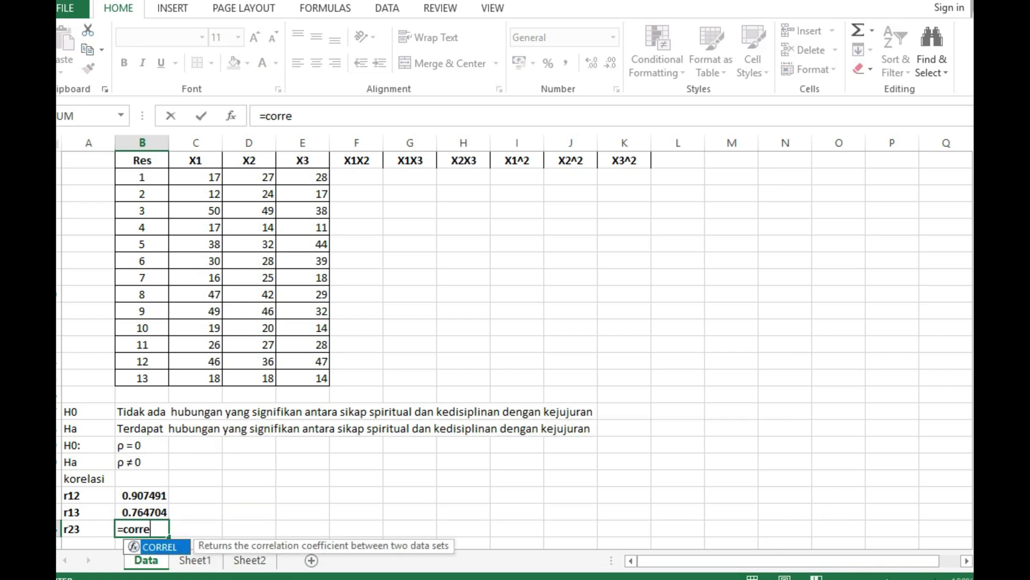
pyautogui.doubleClick(161, 546)
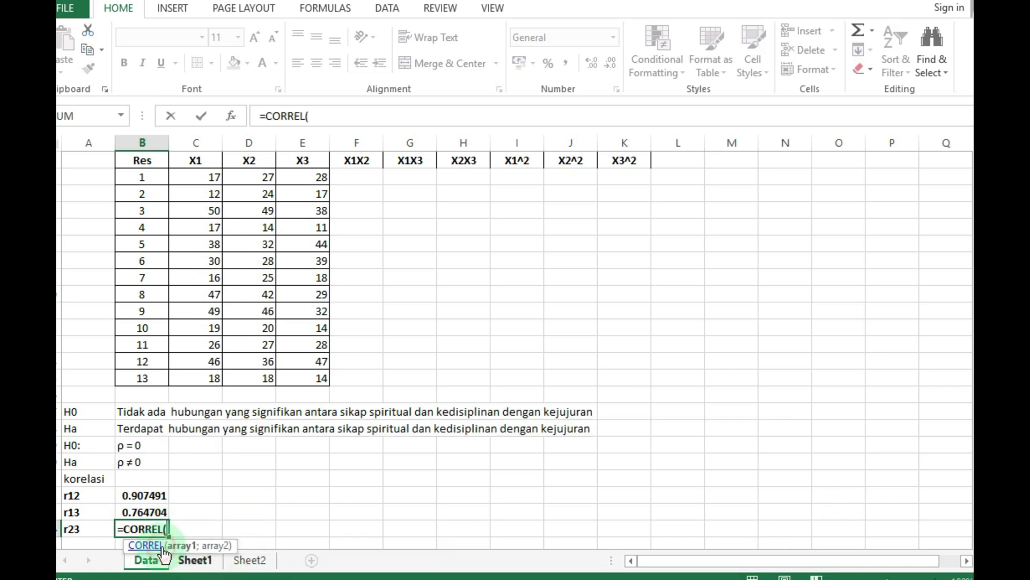
pyautogui.moveTo(260, 175); pyautogui.dragTo(268, 370)
pyautogui.write(';')
pyautogui.click(327, 180)
pyautogui.moveTo(315, 208); pyautogui.dragTo(301, 377)
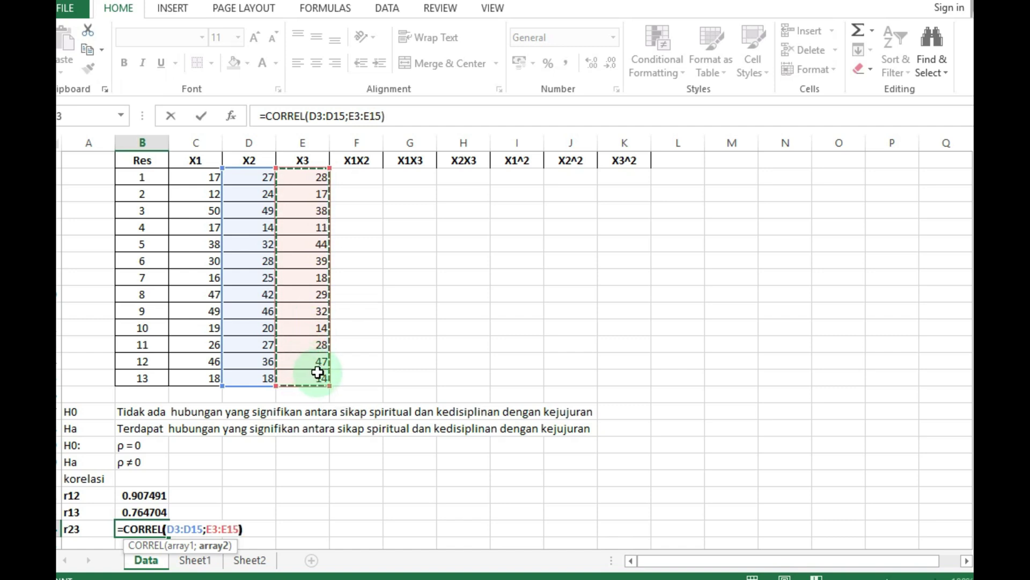
pyautogui.press('Return')
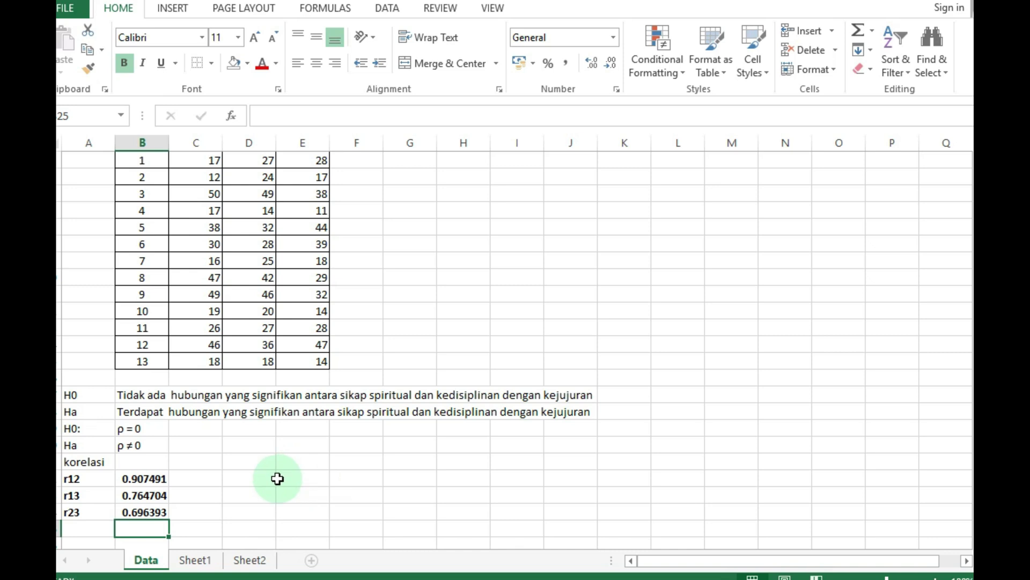
# Extend the heading above the r12, r13 and r23 results in cell A21 to read "korelasi total".
pyautogui.click(102, 463)
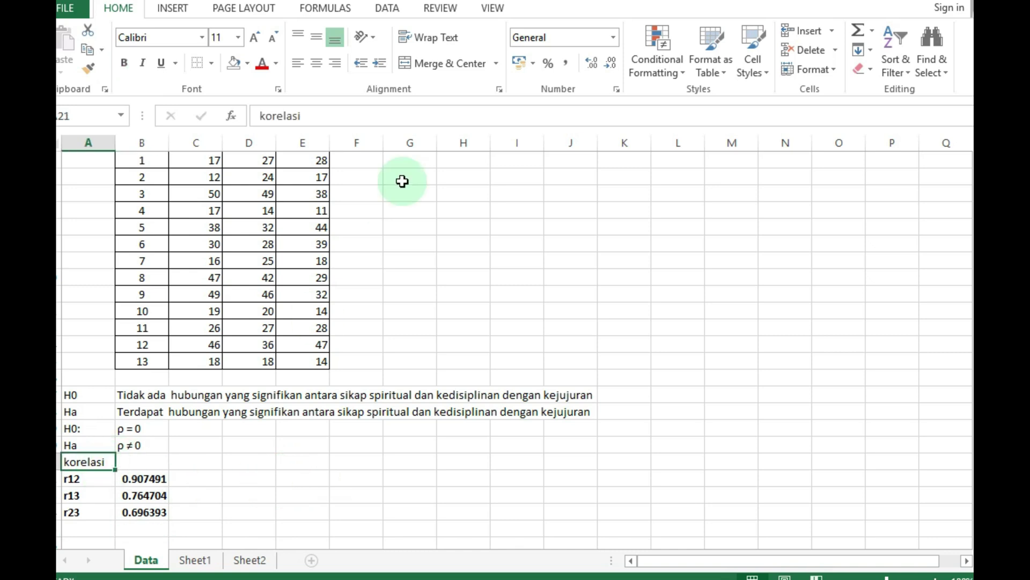
pyautogui.click(347, 120)
pyautogui.write('toltal')
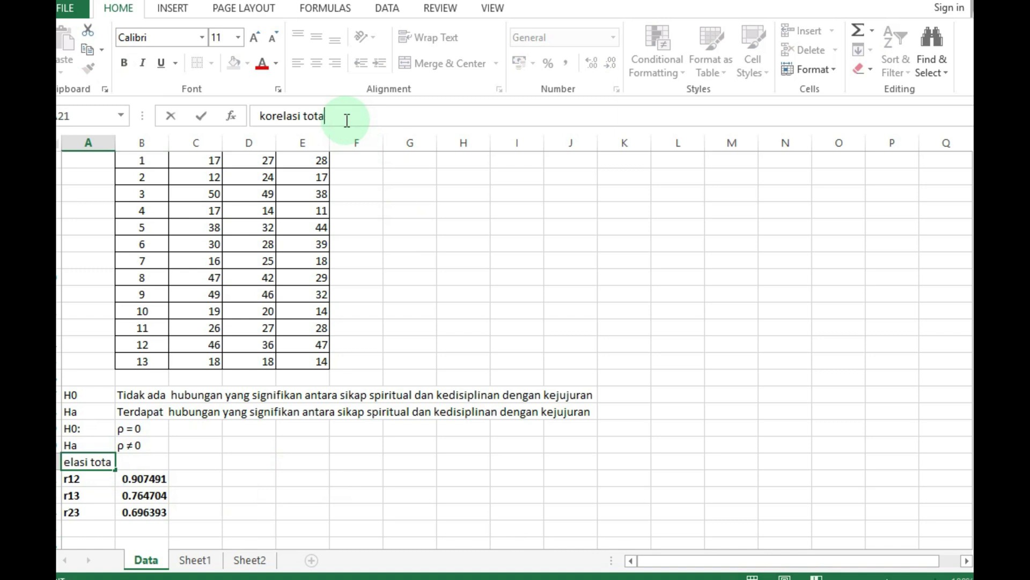
pyautogui.press('Return')
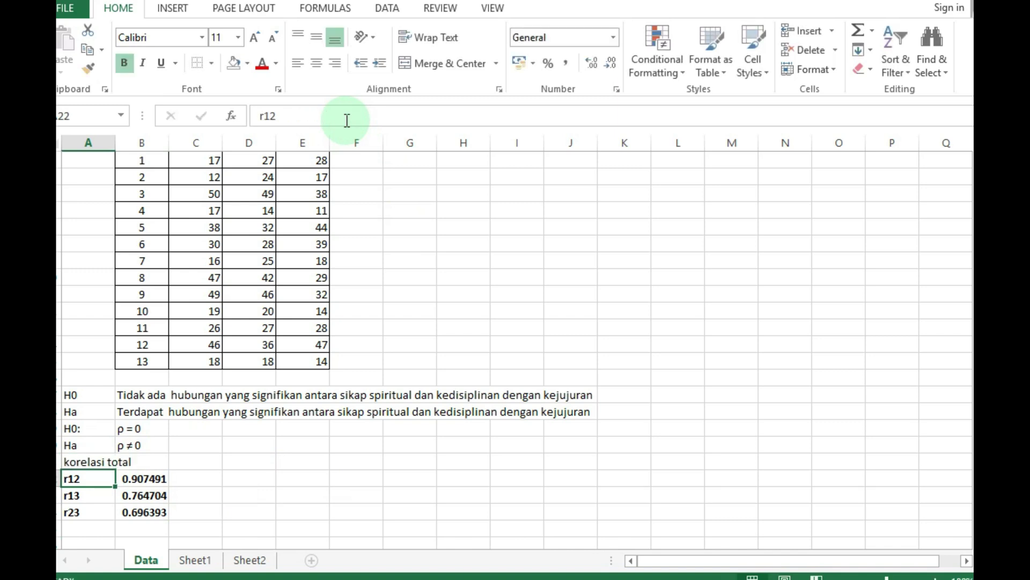
# Enter the heading "Hipotesis" in cell A16, directly above the H0 and Ha statements.
pyautogui.click(89, 372)
pyautogui.write('H')
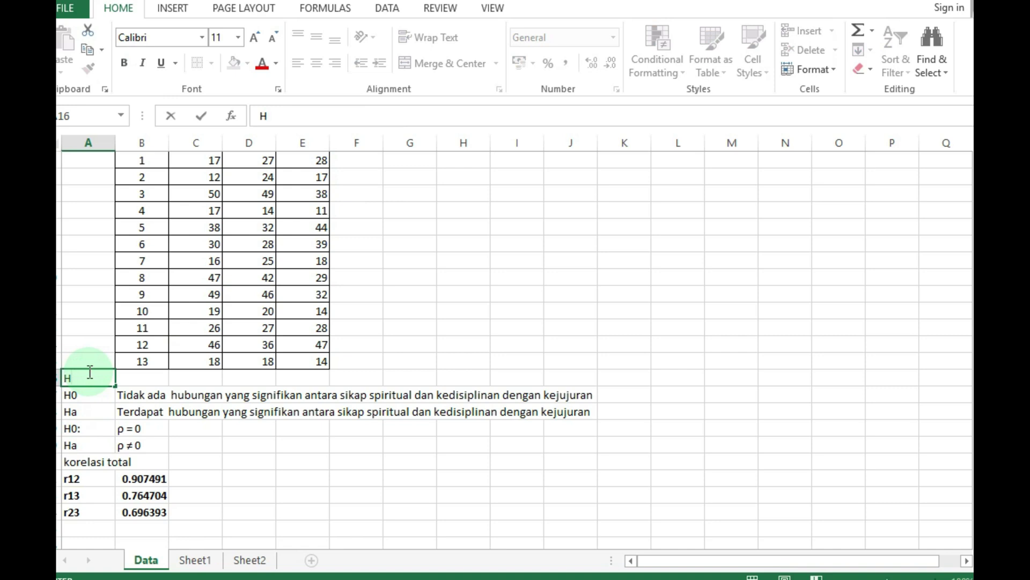
pyautogui.write('iipotesis')
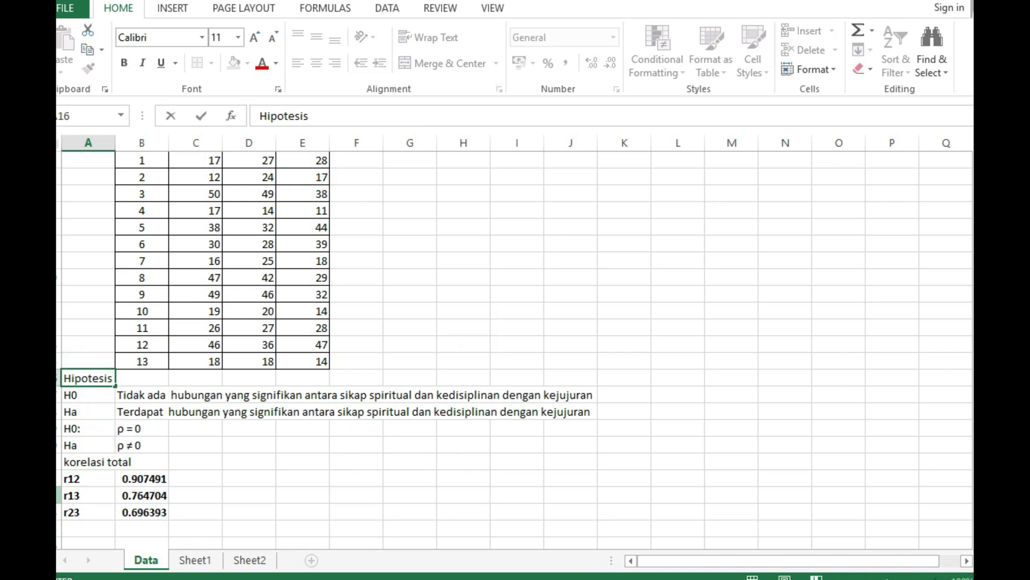
pyautogui.click(99, 475)
pyautogui.click(107, 461)
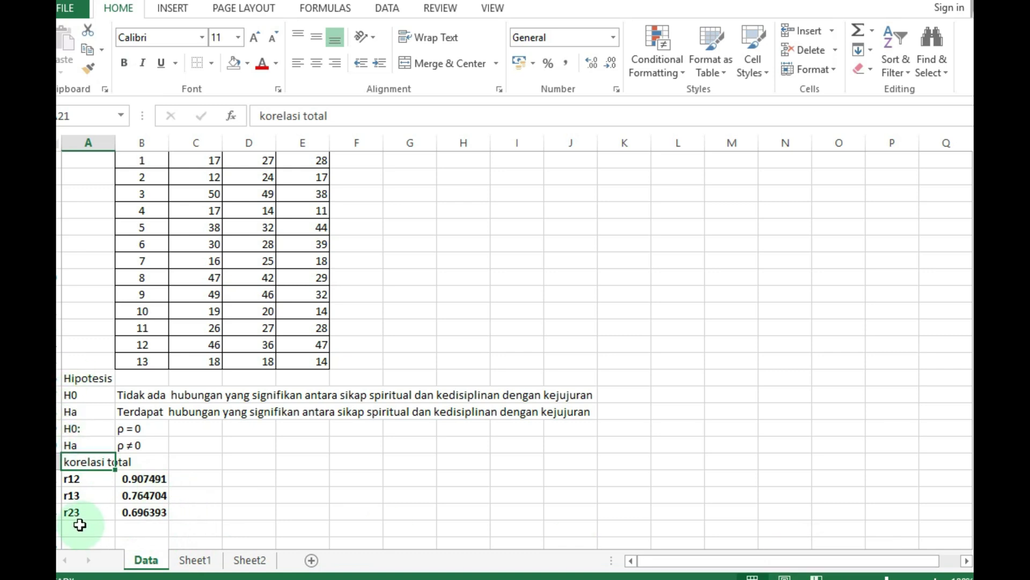
# Add the bold heading "Koef. Korelasi Ganda" in cell A25, below the r23 row.
pyautogui.click(89, 533)
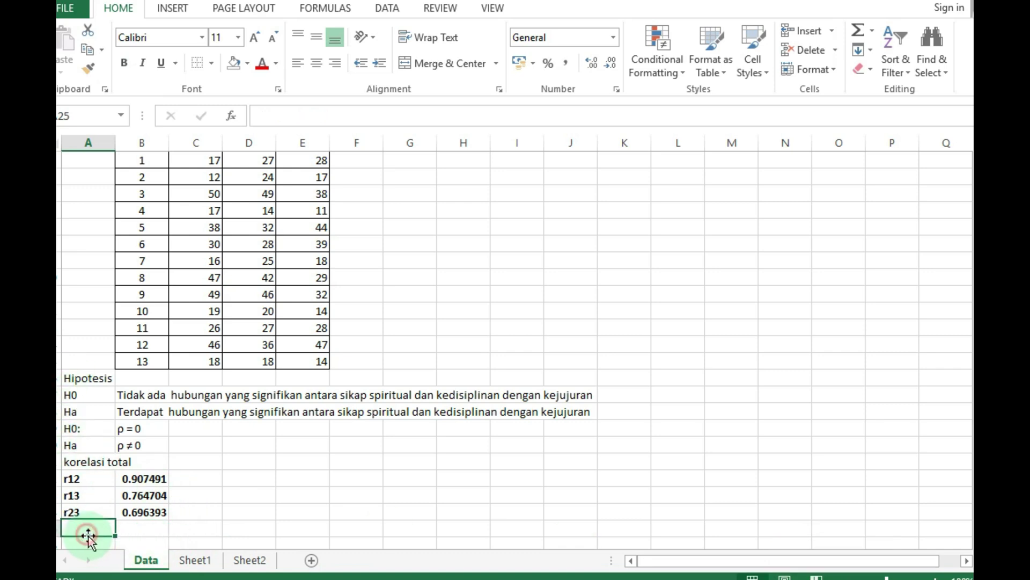
pyautogui.scroll(-2, 199, 528)
pyautogui.write('Koef. Korelasi Ganda')
pyautogui.hotkey('ctrl', 'b')
pyautogui.press('Return')
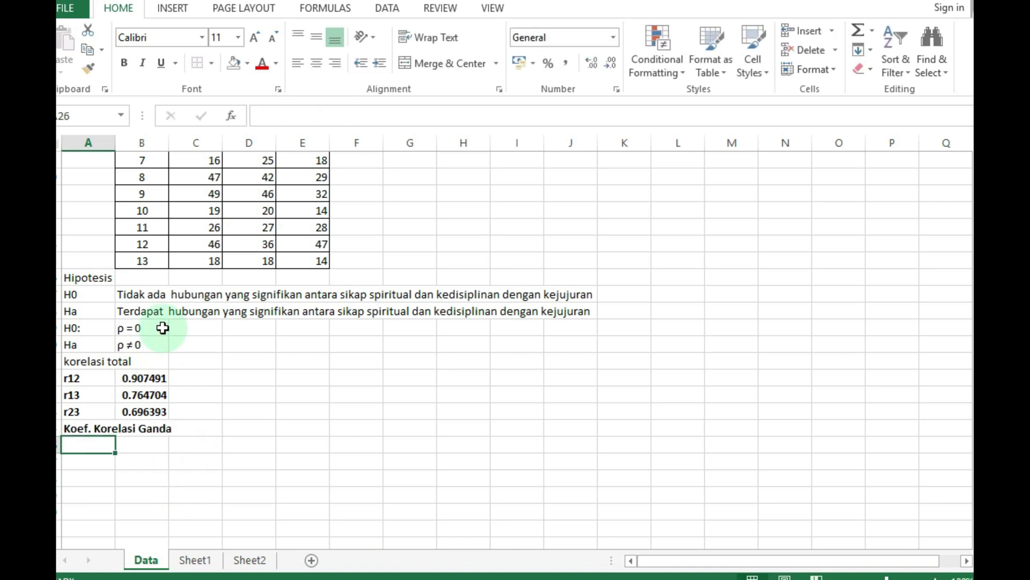
# Enter the bold label "R1.23" in cell A27 under the multiple correlation heading, and bold cell B27 beside it.
pyautogui.click(134, 460)
pyautogui.hotkey('ctrl', 'b')
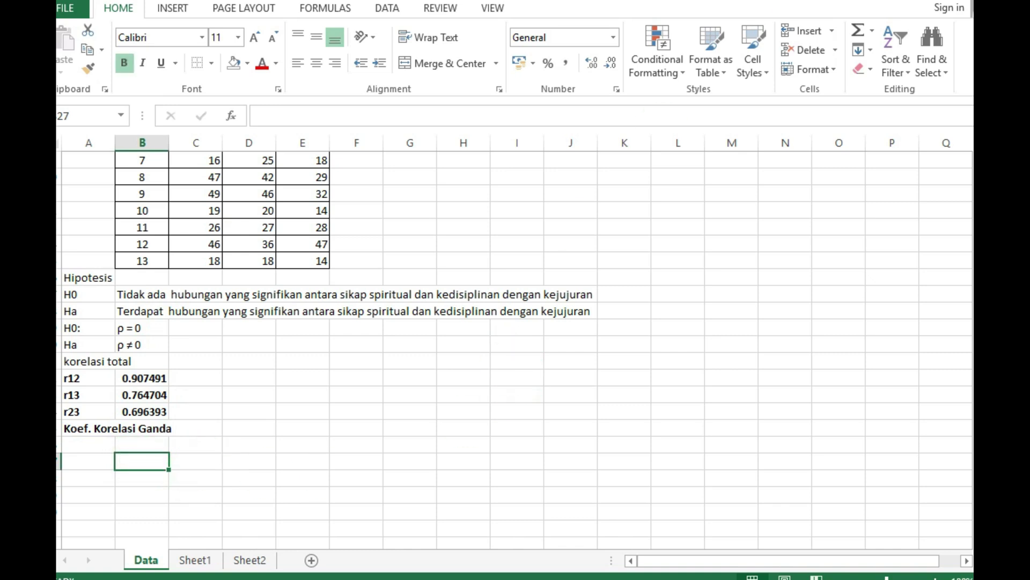
pyautogui.click(539, 578)
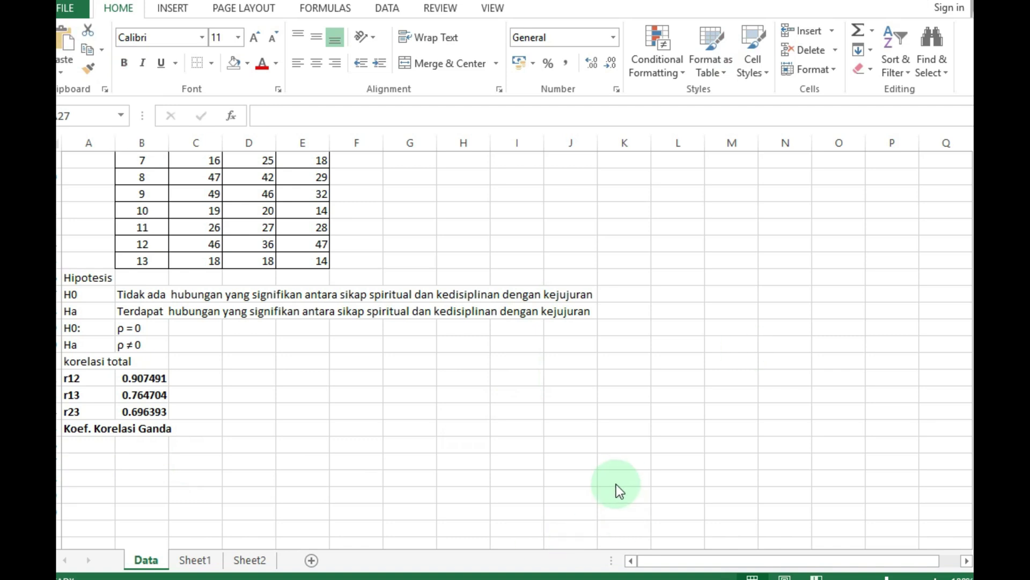
pyautogui.click(107, 456)
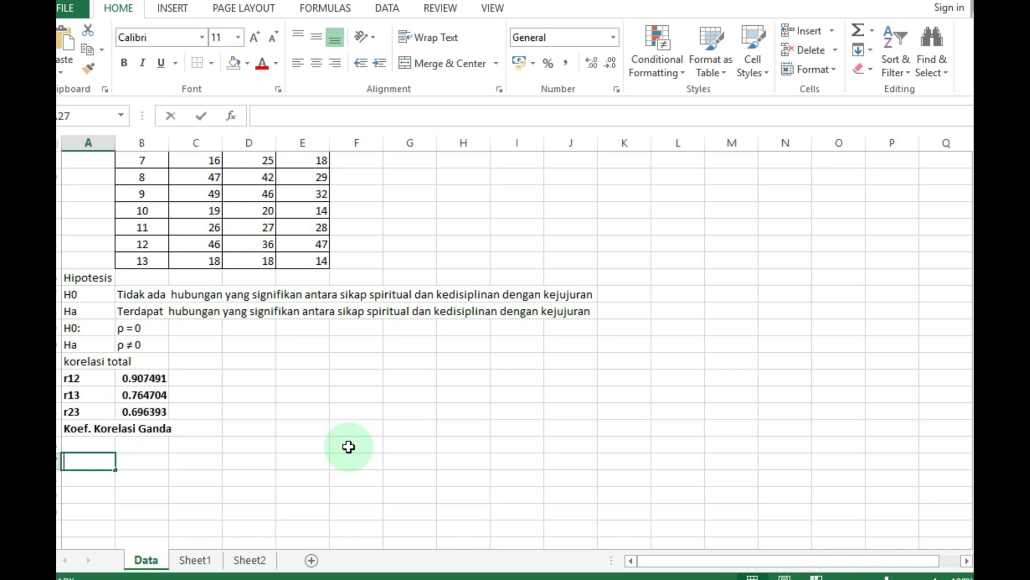
pyautogui.write('R1.23')
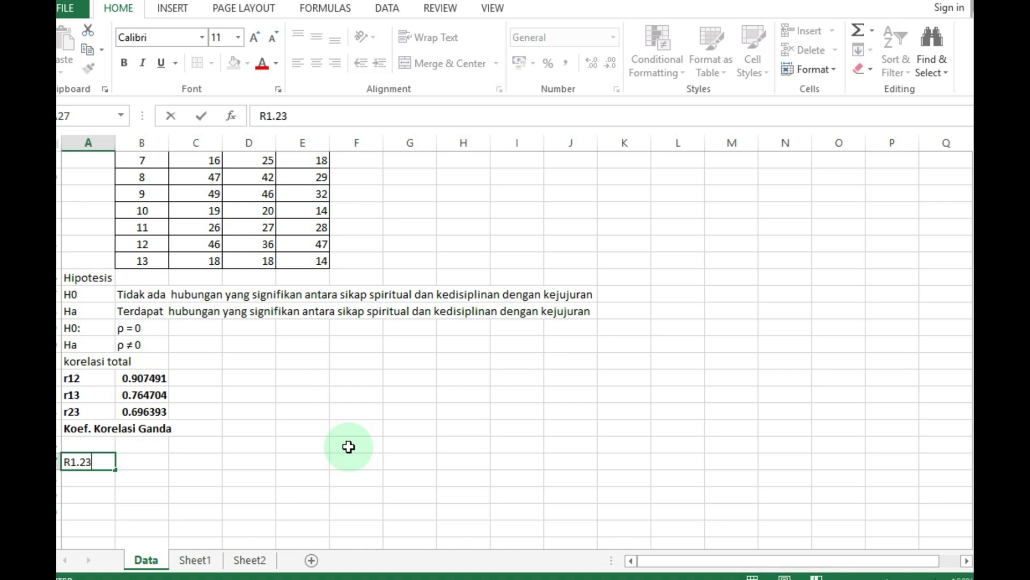
pyautogui.press('Tab')
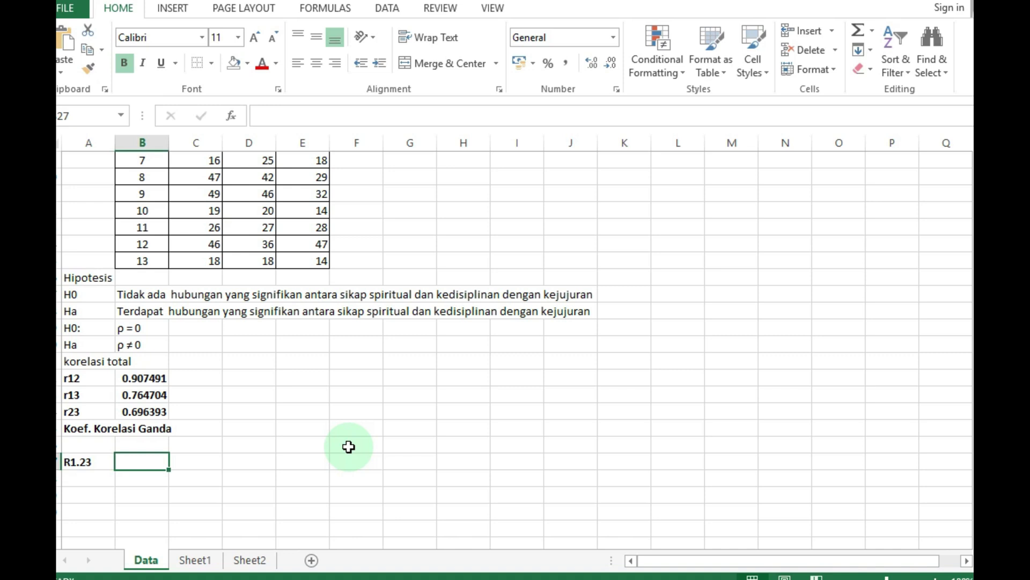
pyautogui.press('Tab')
pyautogui.press('Tab')
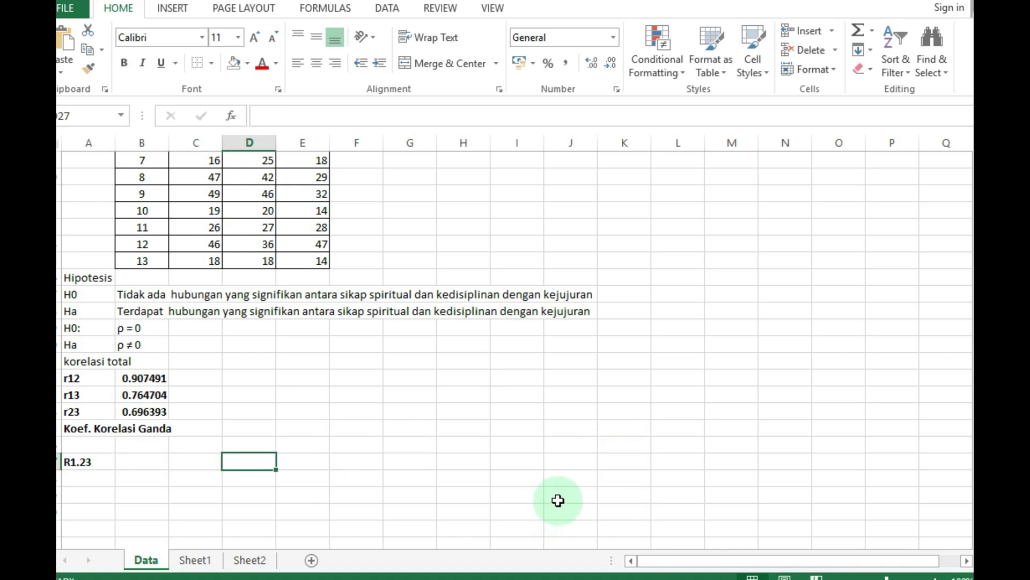
pyautogui.hotkey('ctrl', 'v')
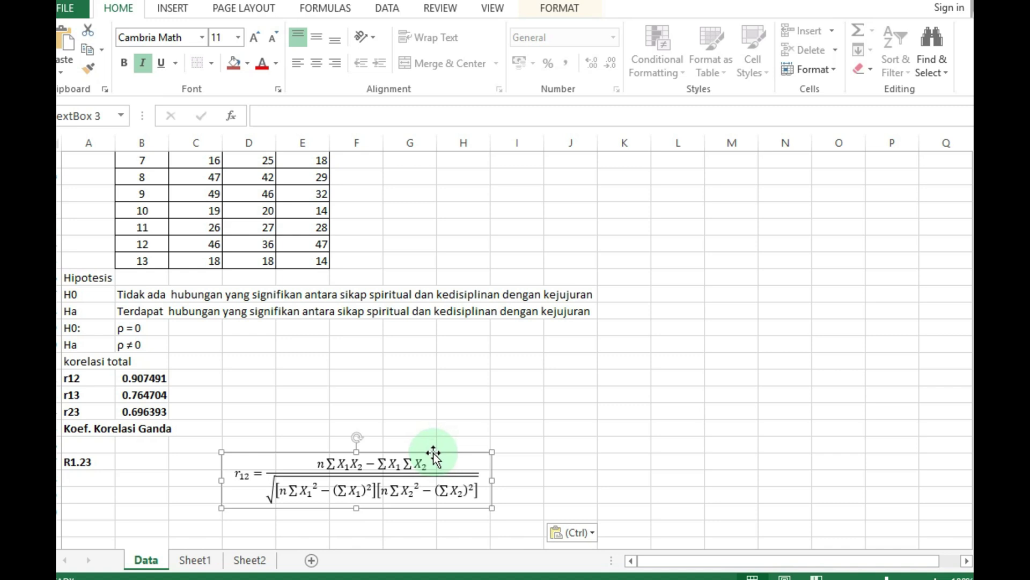
pyautogui.click(435, 453)
pyautogui.press('Delete')
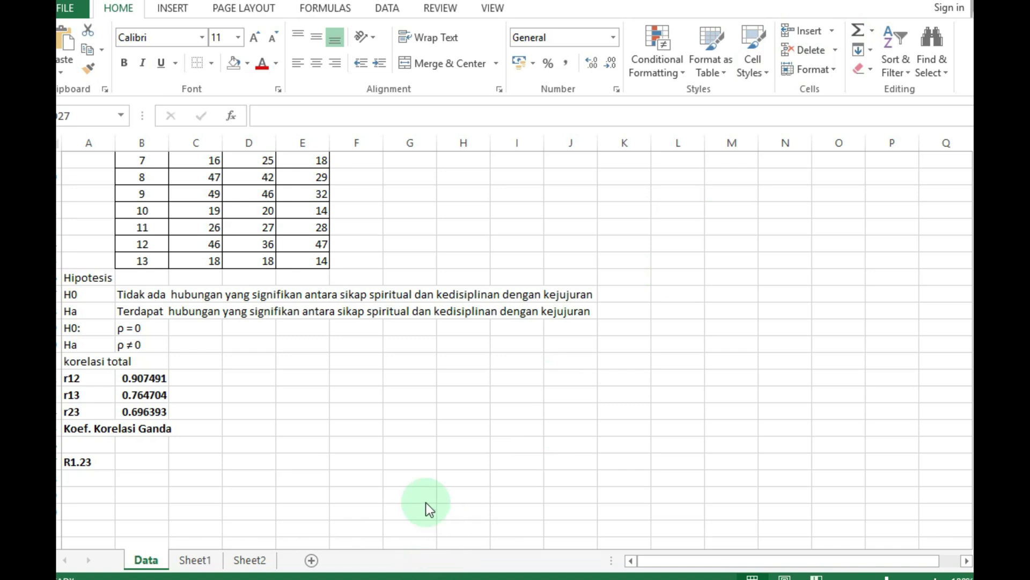
# Paste the R1.23 multiple correlation equation into the sheet and position it to the right of the R1.23 label.
pyautogui.hotkey('ctrl', 'v')
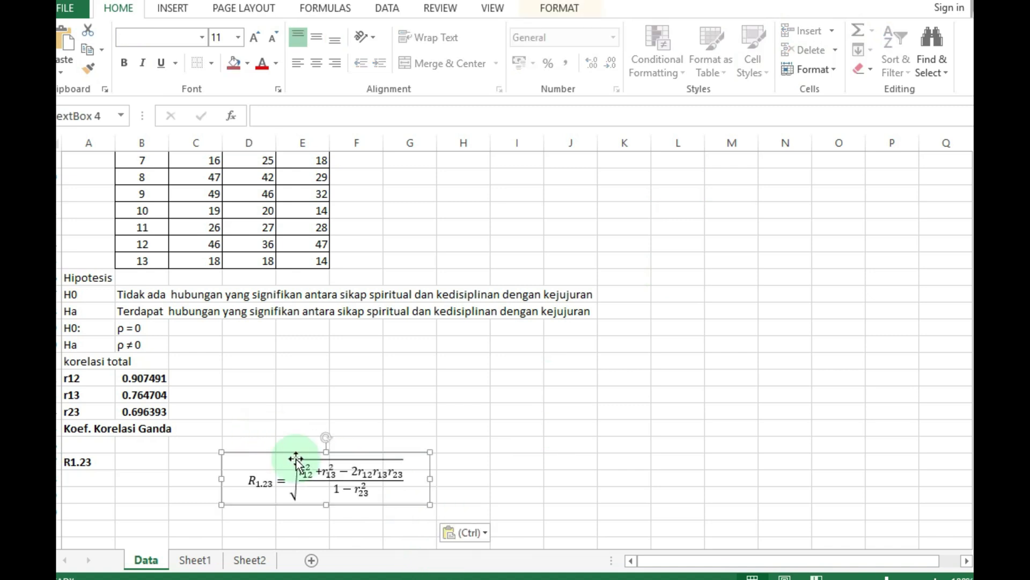
pyautogui.moveTo(355, 452)
pyautogui.mouseDown()
pyautogui.moveTo(360, 442)
pyautogui.moveTo(346, 442)
pyautogui.mouseUp()
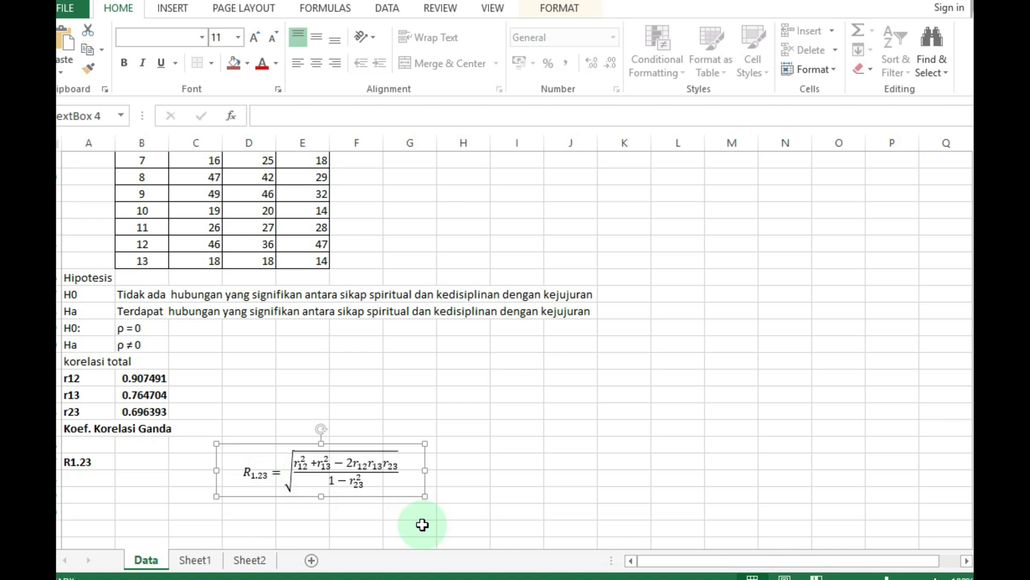
pyautogui.click(433, 429)
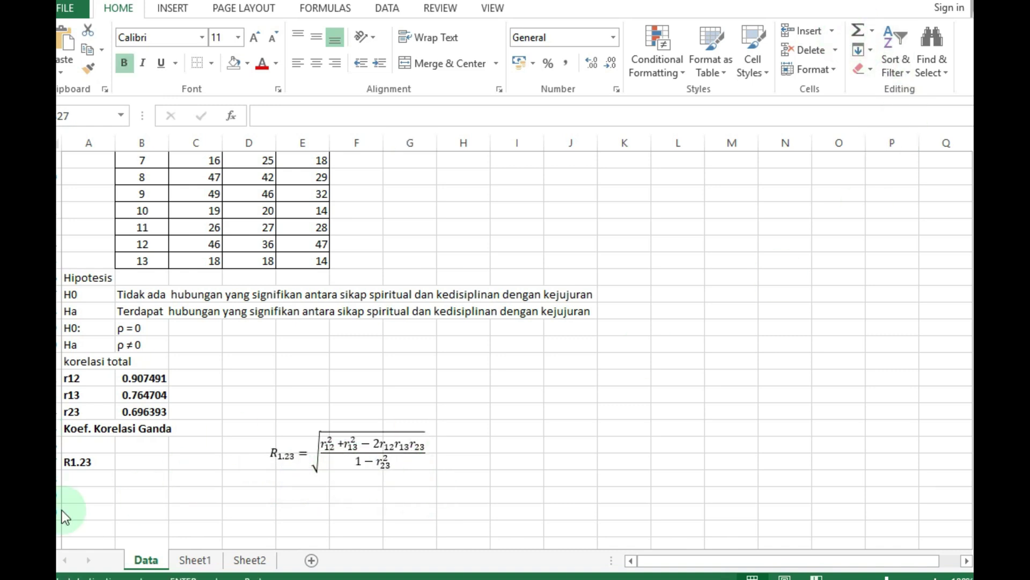
# Put the text SQRT((0.907^2+0.765^2-(2*0.907*0.765*0.696))/(1-0.696^2)) in cell B27 and move the equation box clear of it.
pyautogui.click(134, 464)
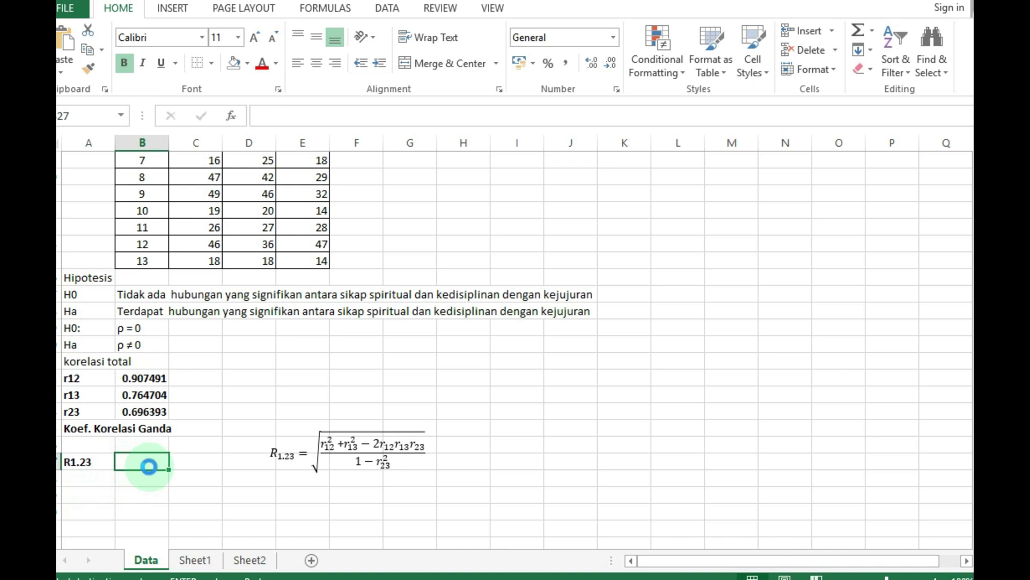
pyautogui.write('SQRT((0.907^2+0.765^2-(2*0.907*0.765*0.696))/(1-0.696^2))')
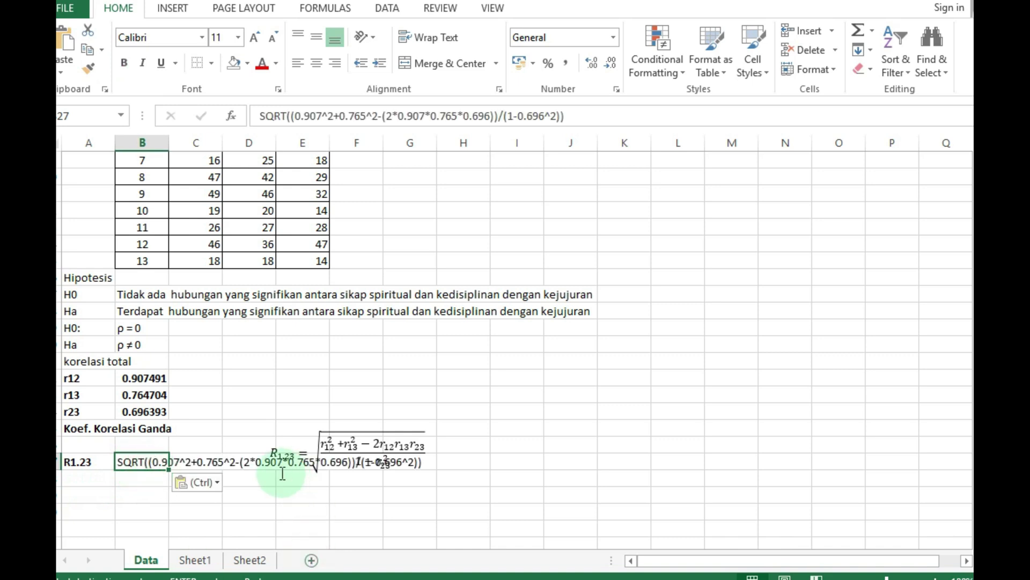
pyautogui.click(387, 428)
pyautogui.moveTo(386, 426); pyautogui.dragTo(499, 462)
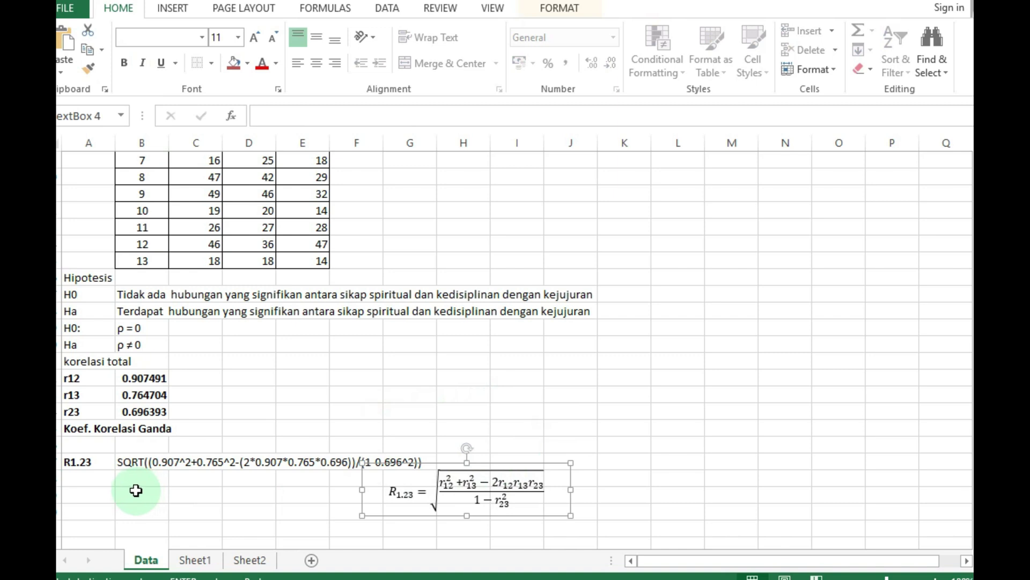
# Calculate R1.23 in cell B28 by copying the SQRT expression text from B27 and putting an equals sign before it.
pyautogui.click(124, 464)
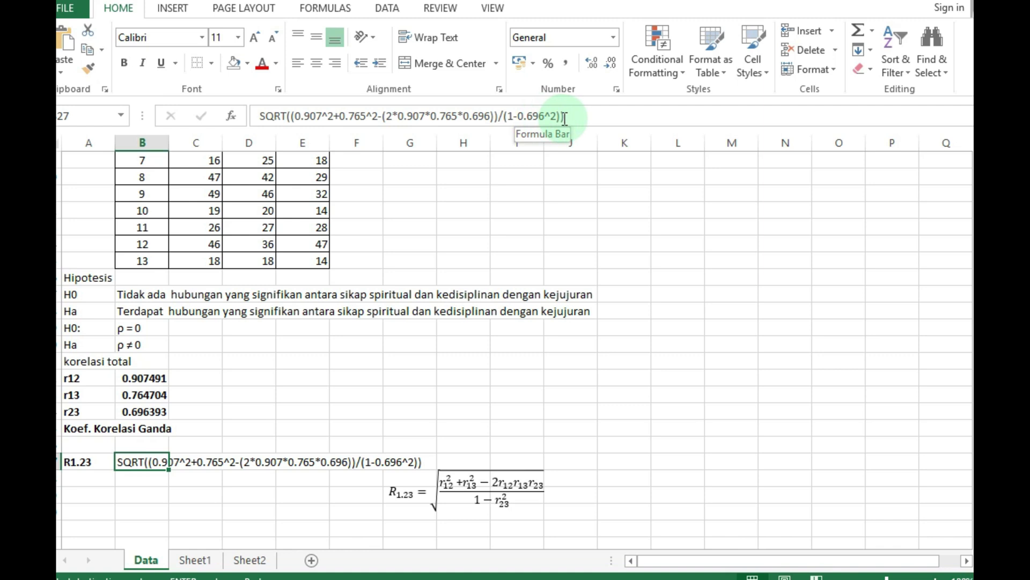
pyautogui.click(153, 475)
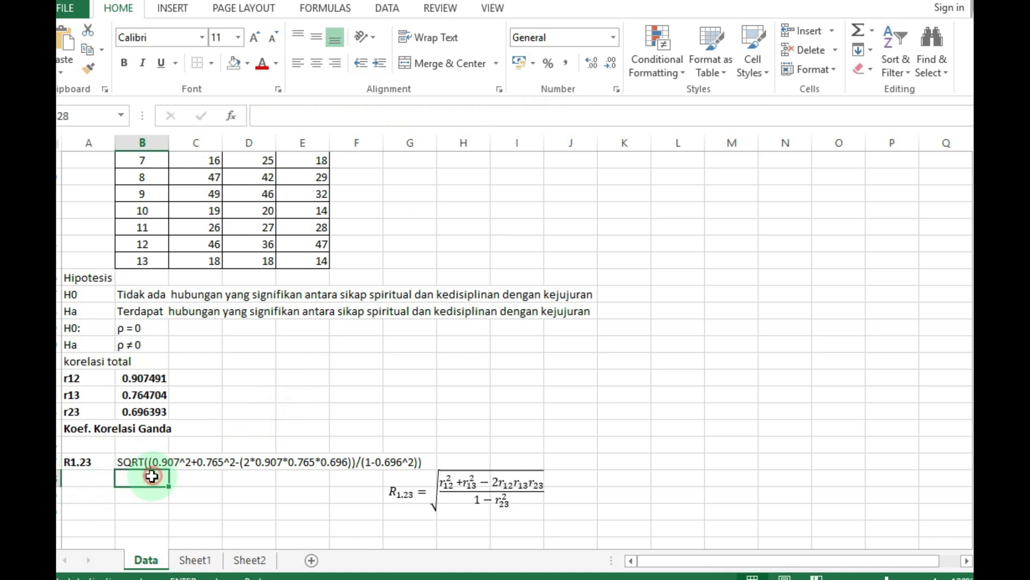
pyautogui.click(155, 460)
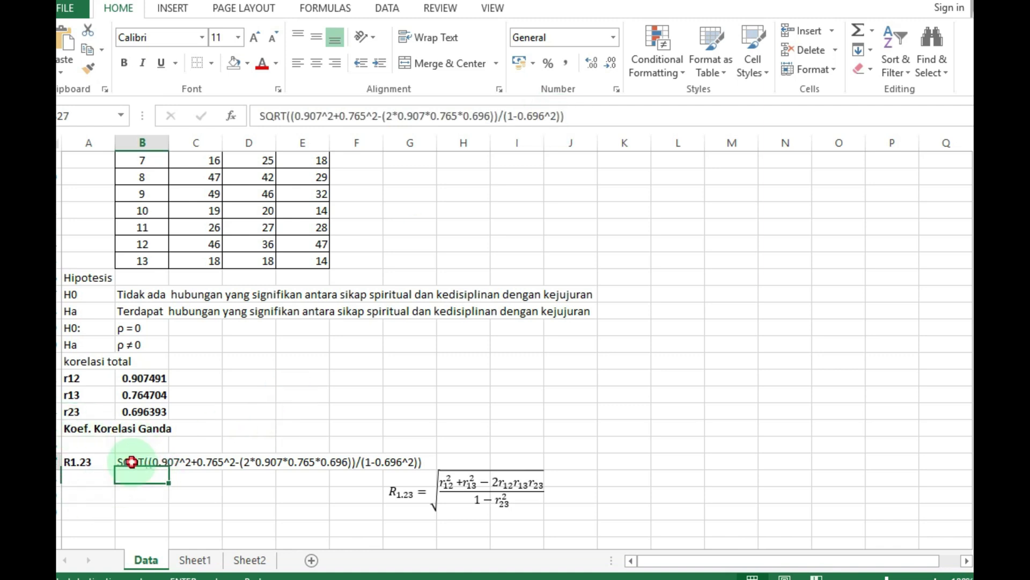
pyautogui.moveTo(261, 115); pyautogui.dragTo(605, 161)
pyautogui.hotkey('ctrl', 'c')
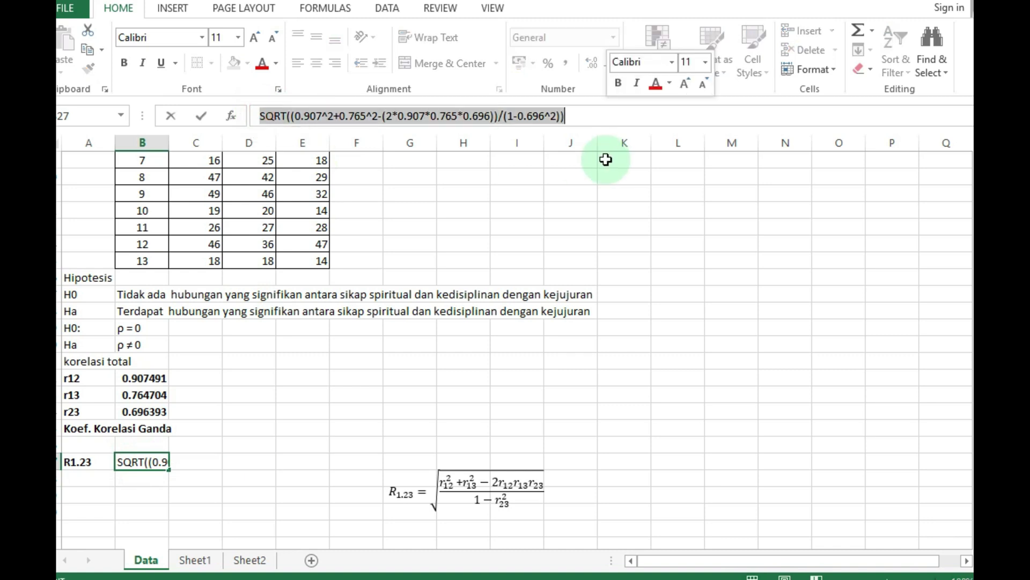
pyautogui.press('Return')
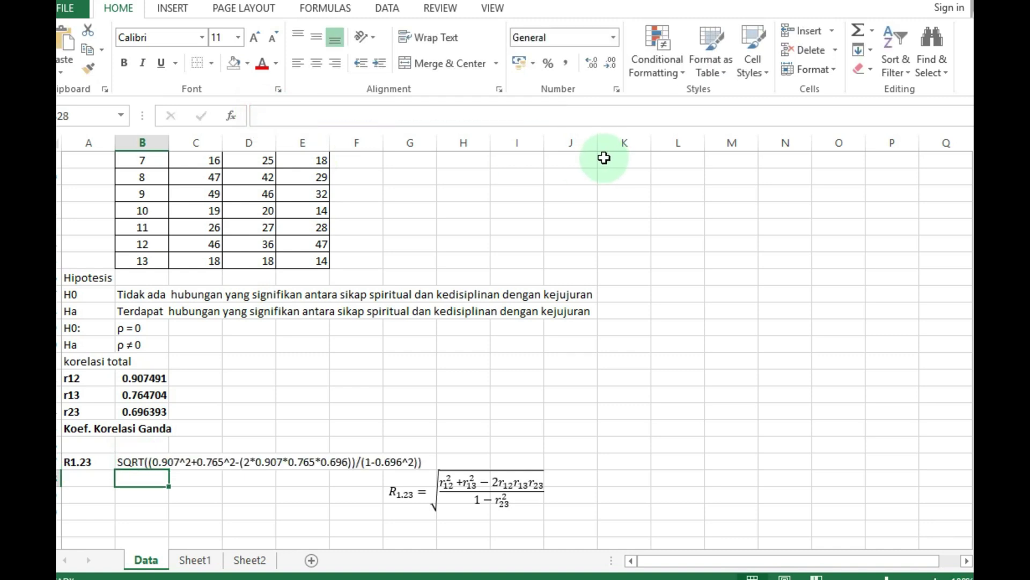
pyautogui.write('=')
pyautogui.hotkey('ctrl', 'v')
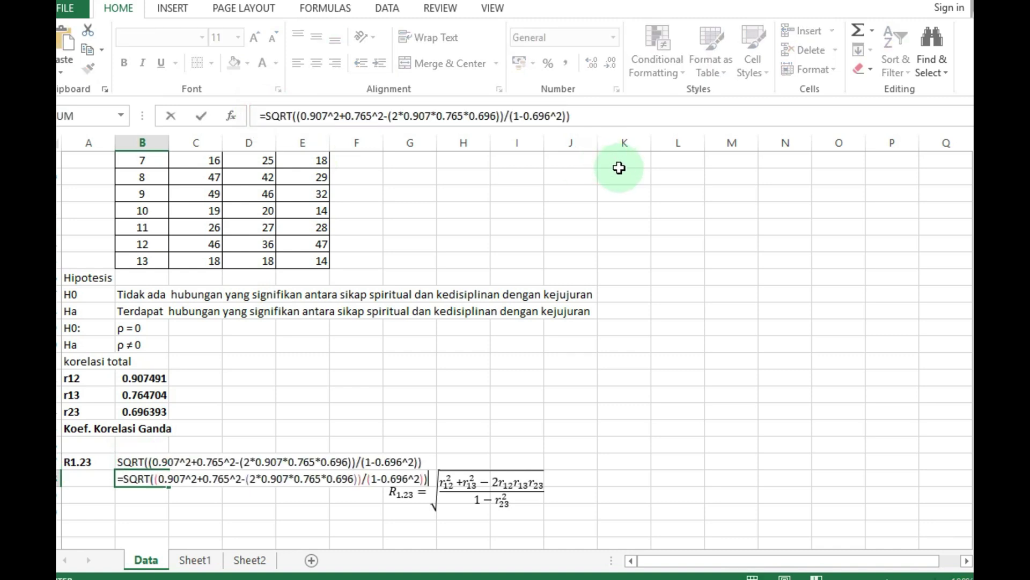
pyautogui.press('Return')
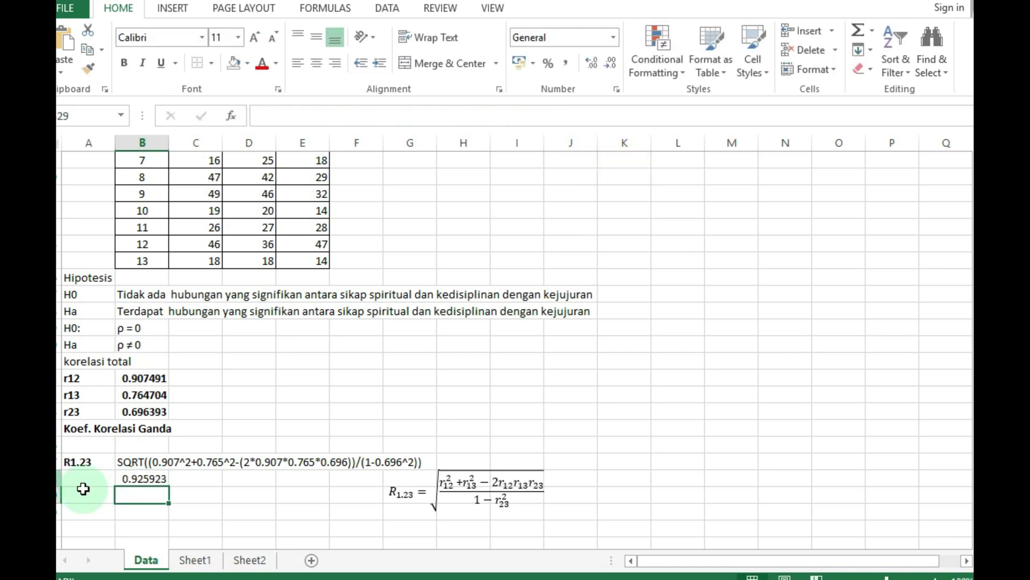
# Bold the calculated multiple correlation result in cell B28.
pyautogui.click(152, 524)
pyautogui.click(161, 477)
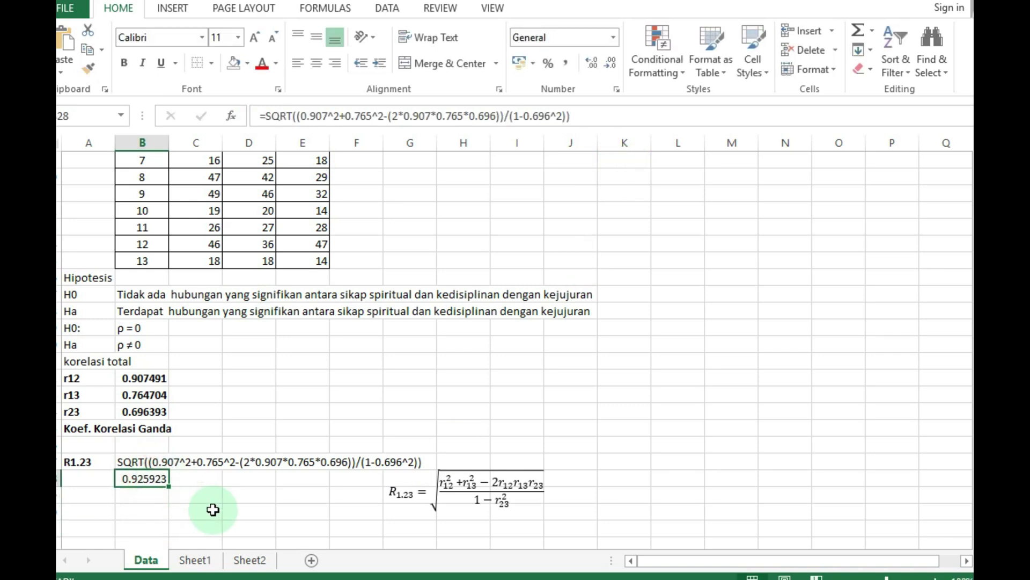
pyautogui.click(238, 525)
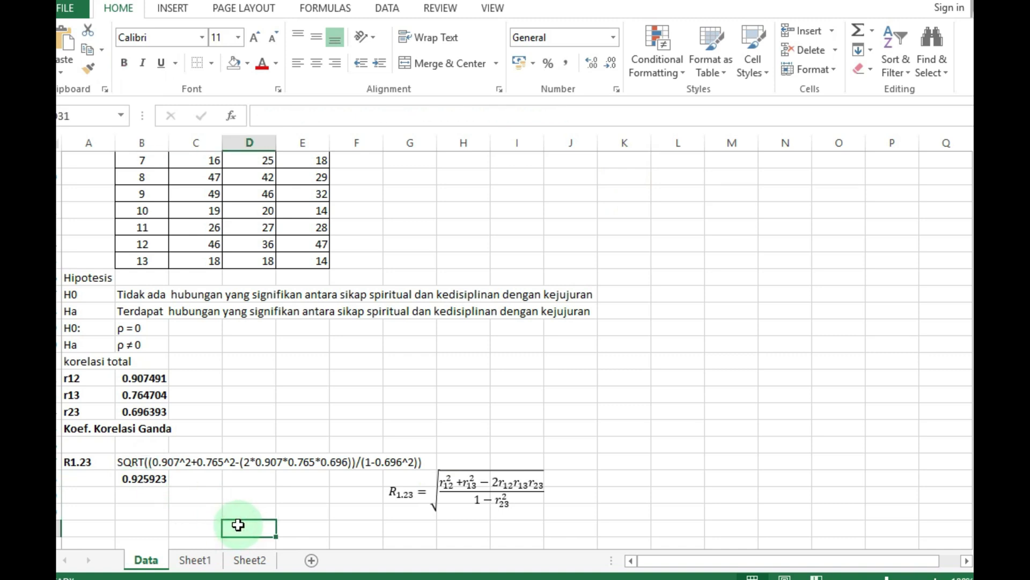
# Paste the copied text SQRT((0.907^2+0.765^2-(2*0.907*0.765*0.696))/(1-0.696^2)) into cell A30, below the R1.23 calculation.
pyautogui.click(85, 513)
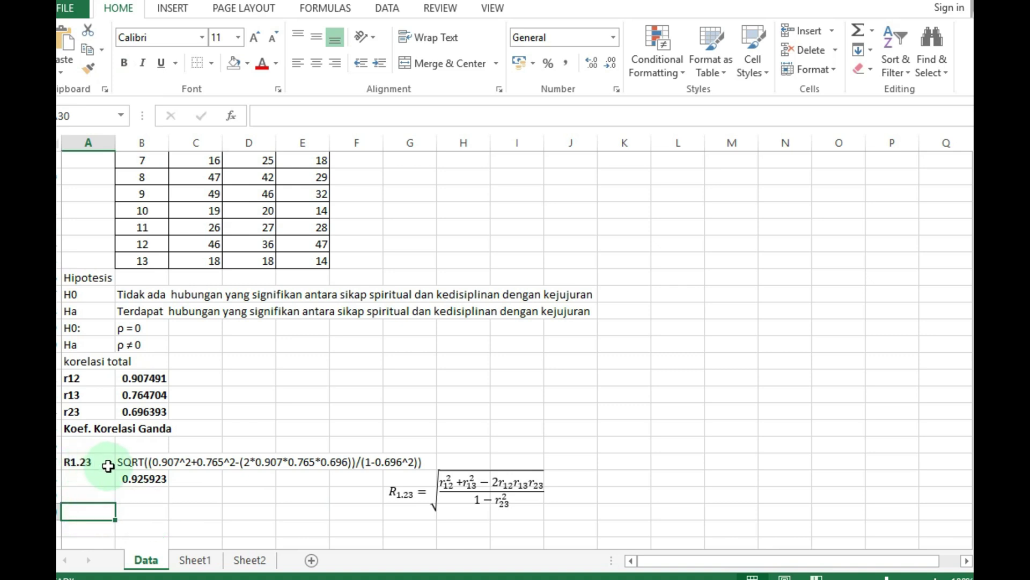
pyautogui.click(89, 458)
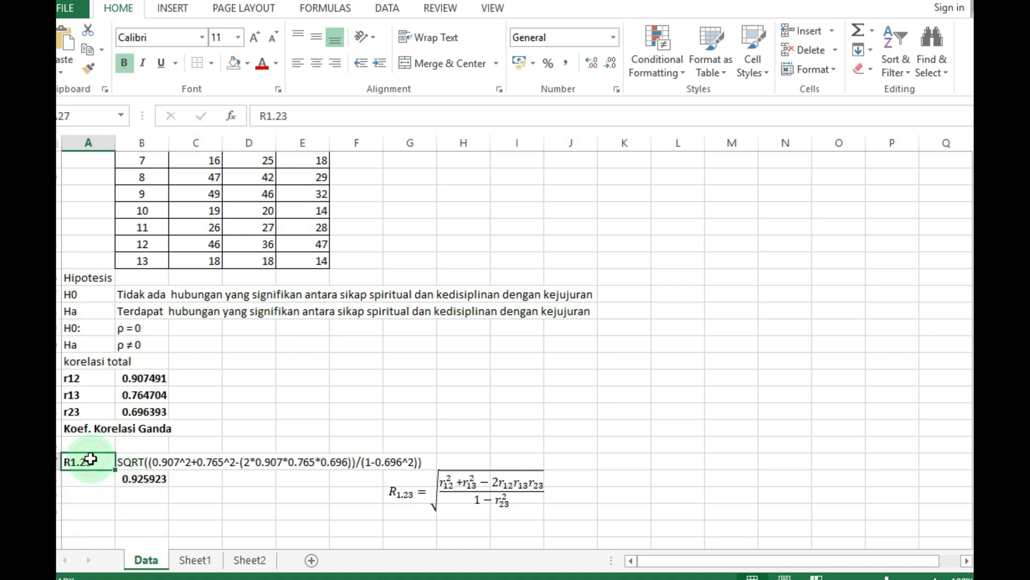
pyautogui.click(94, 499)
pyautogui.click(91, 509)
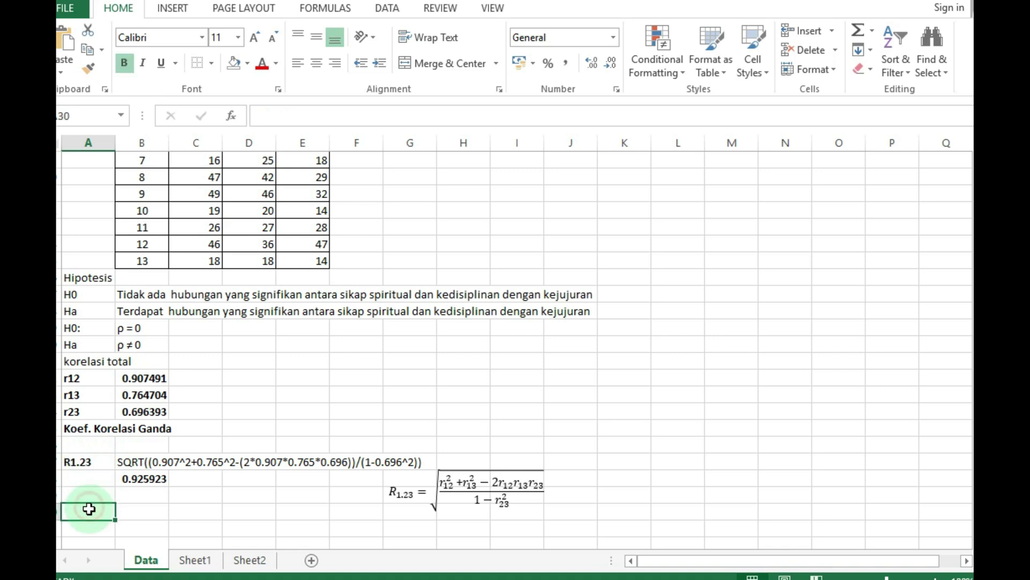
pyautogui.write('SQRT((0.907^2+0.765^2-(2*0.907*0.765*0.696))/(1-0.696^2))')
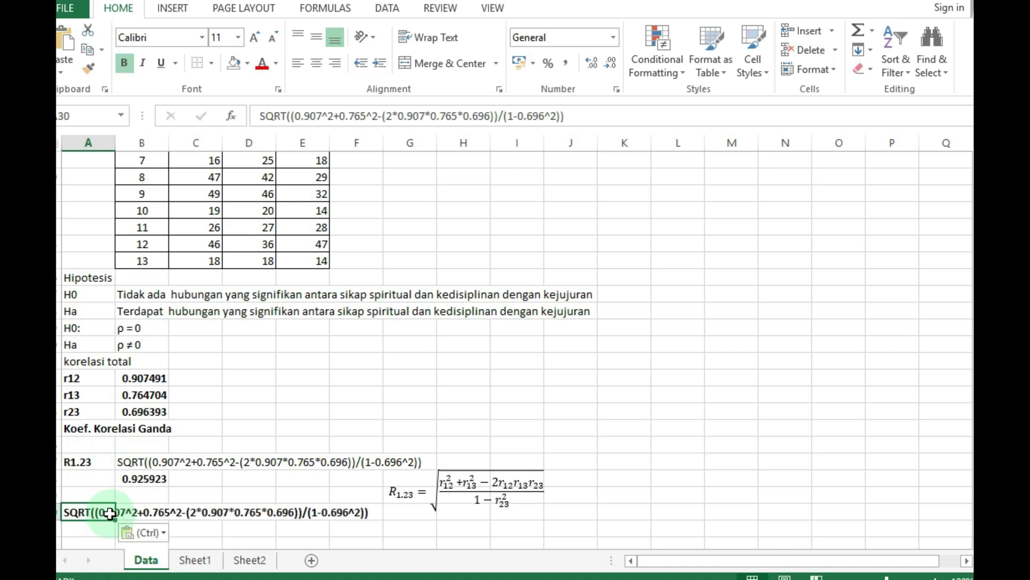
# Undo the paste in A30, enter the label R1.23^2 there instead, and add the heading Koef. Determinasi in A29.
pyautogui.hotkey('ctrl', 'z')
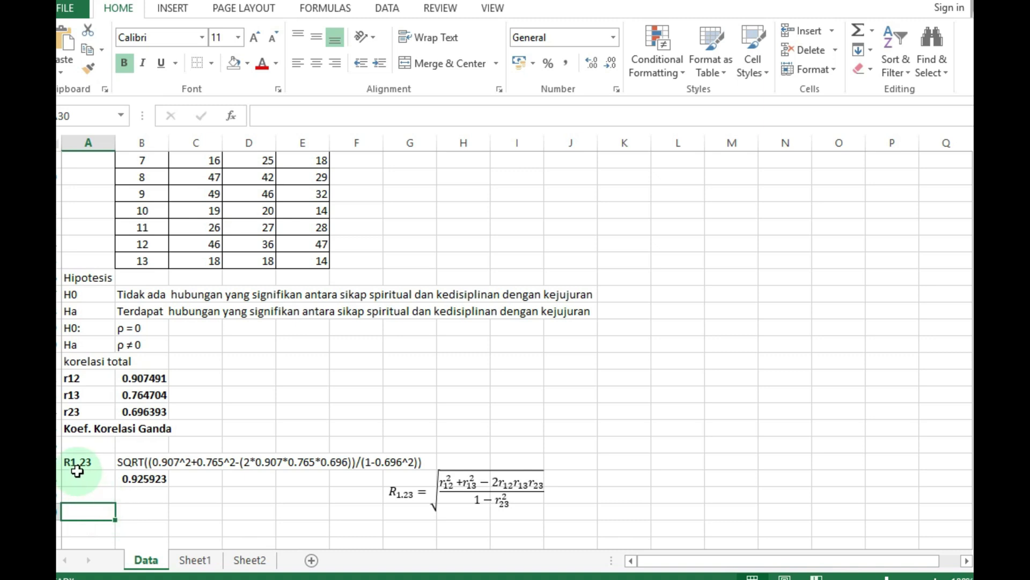
pyautogui.write('R1.23')
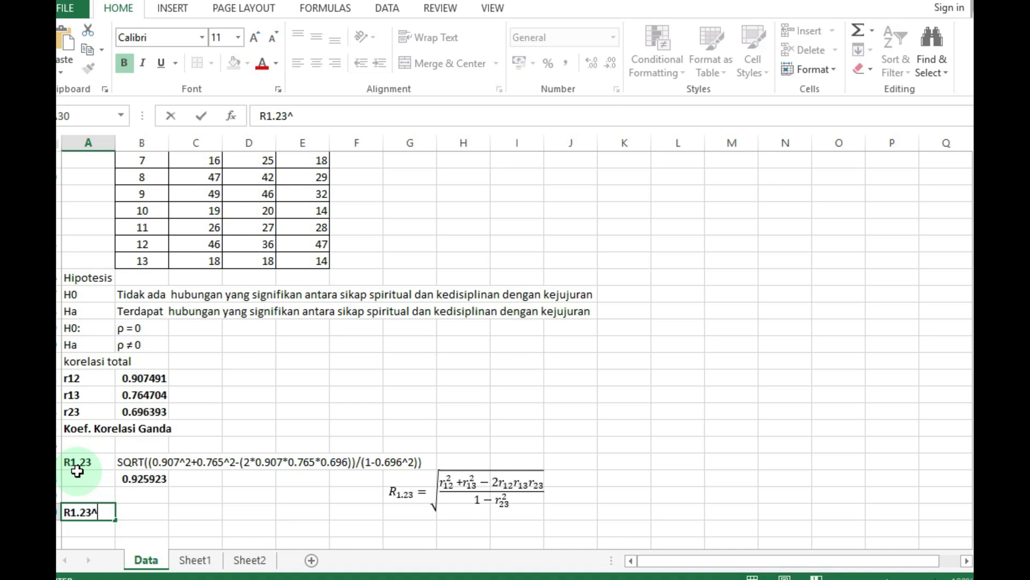
pyautogui.write('^2')
pyautogui.press('Tab')
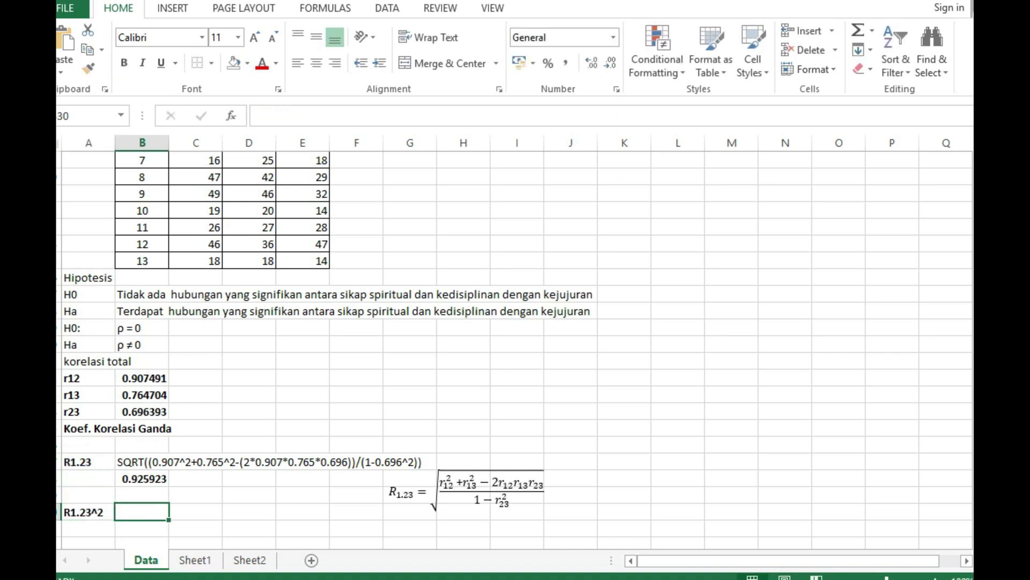
pyautogui.click(88, 494)
pyautogui.write('Koef. Dete')
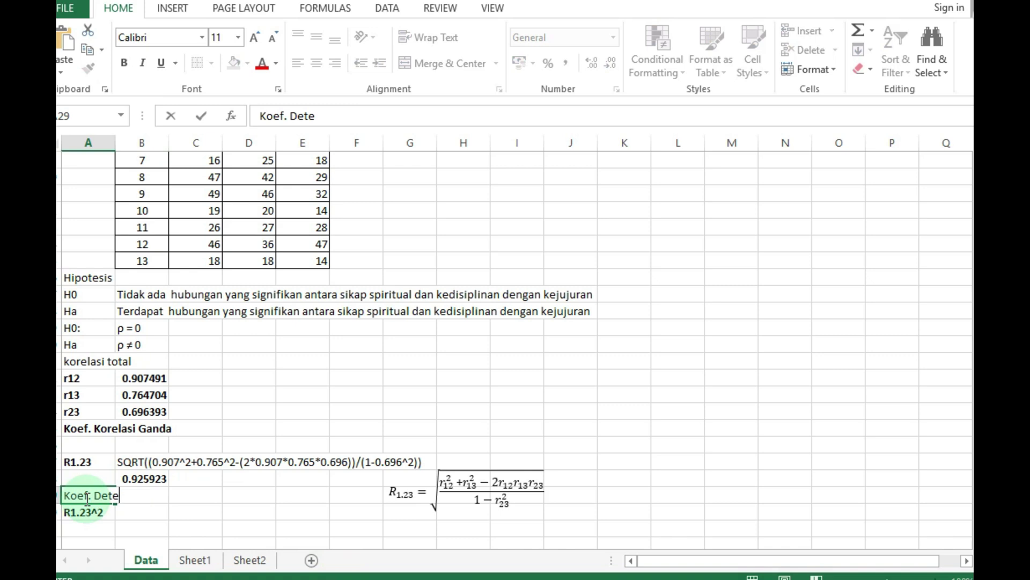
pyautogui.write('rminasi')
pyautogui.click(126, 539)
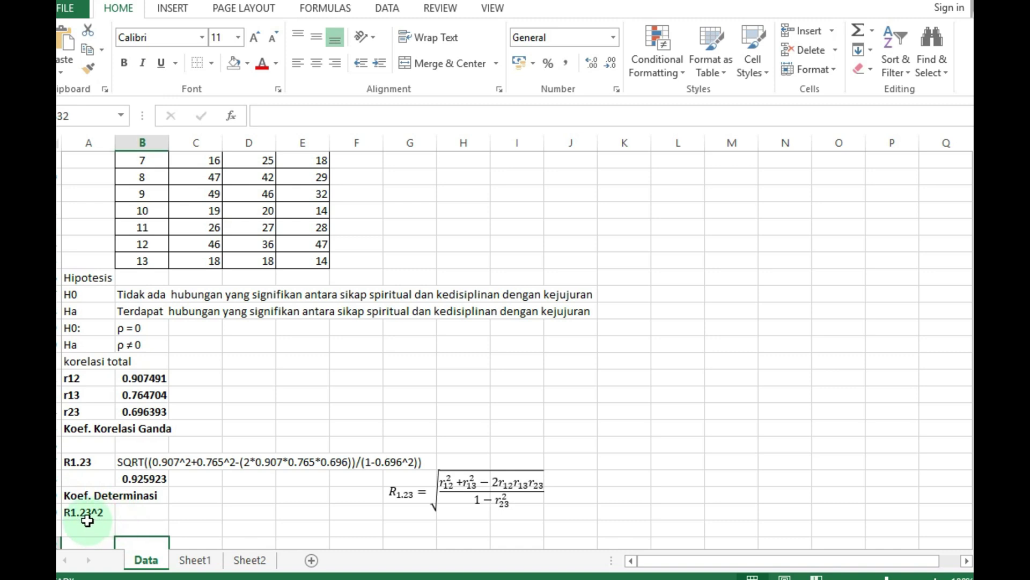
# Calculate the coefficient of determination in B30 with =B28^2 and make the result bold.
pyautogui.click(146, 513)
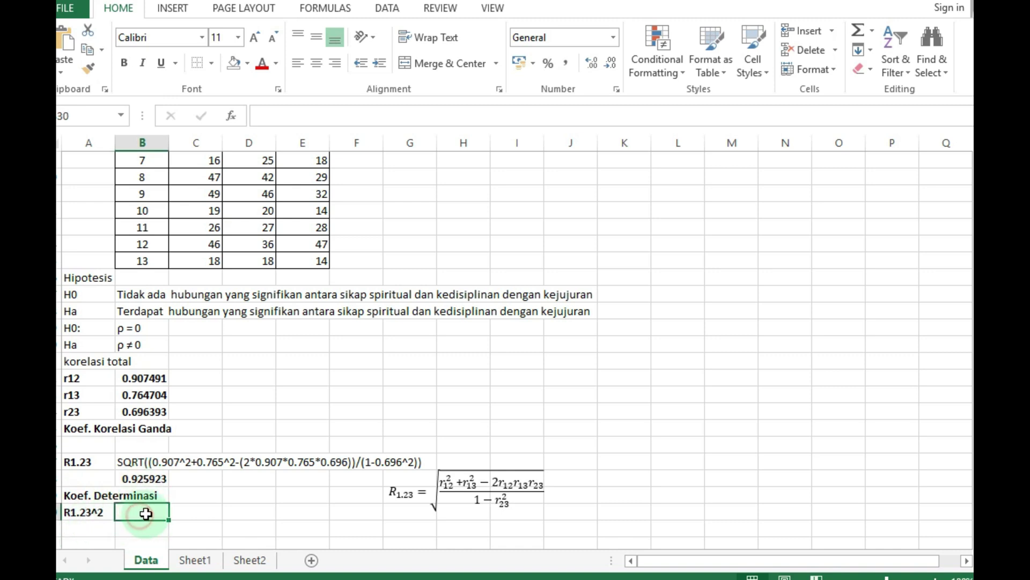
pyautogui.write('=')
pyautogui.click(145, 479)
pyautogui.write('^2')
pyautogui.press('Return')
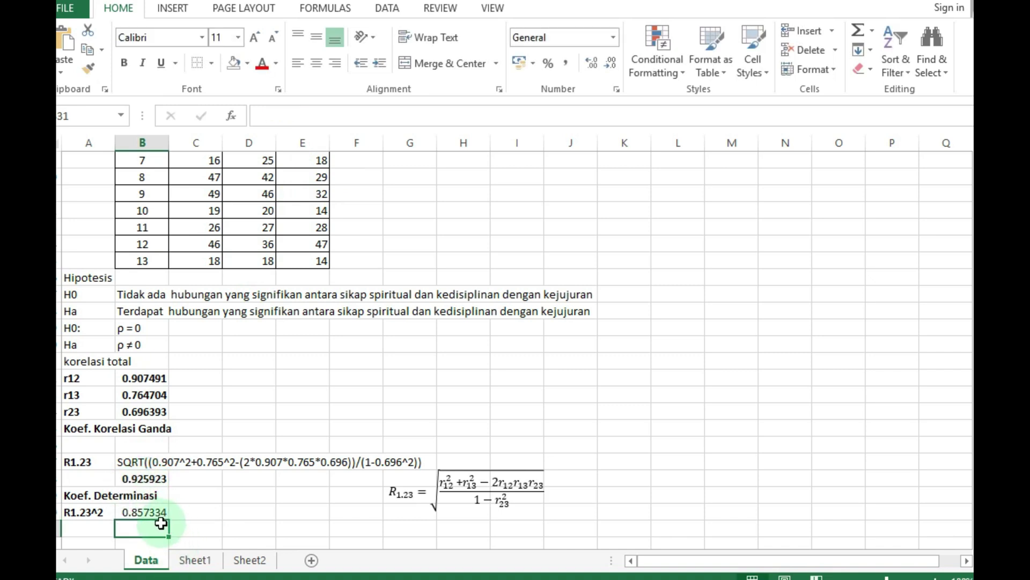
pyautogui.click(143, 515)
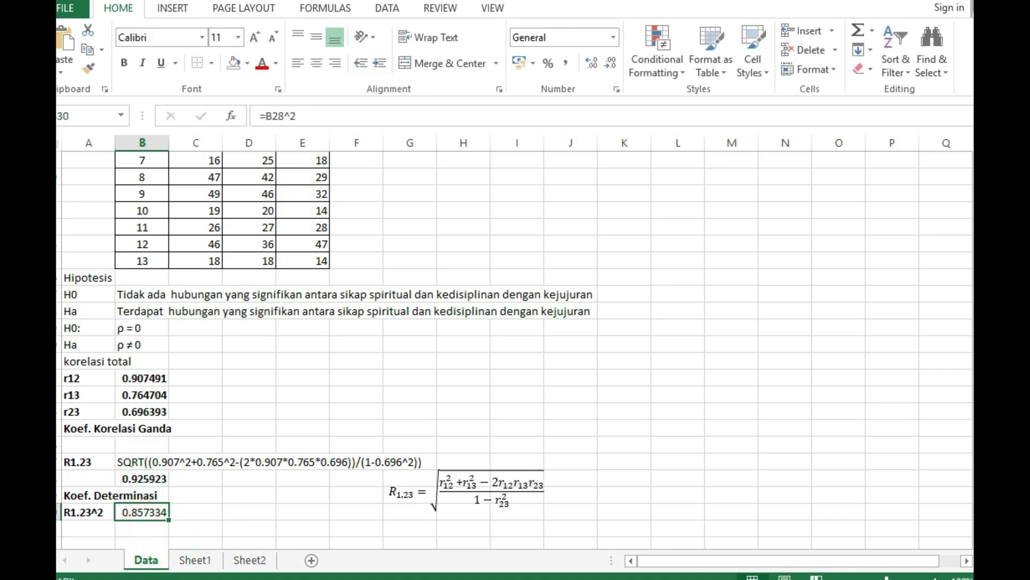
pyautogui.hotkey('ctrl', 'b')
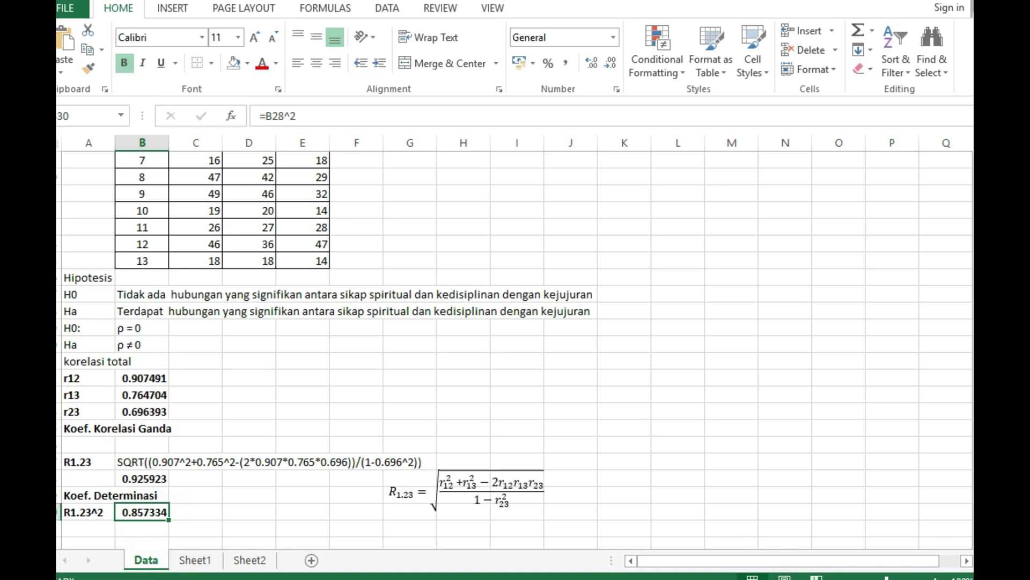
# Enter the heading Uji signifikansi in cell A32, leaving a blank row below the R1.23^2 line.
pyautogui.click(143, 530)
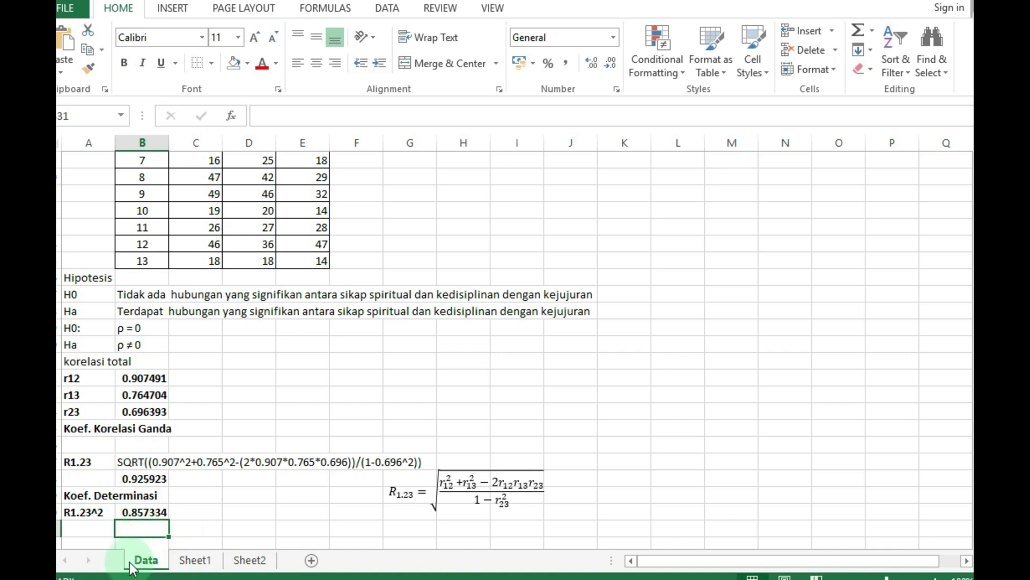
pyautogui.scroll(-4, 213, 380)
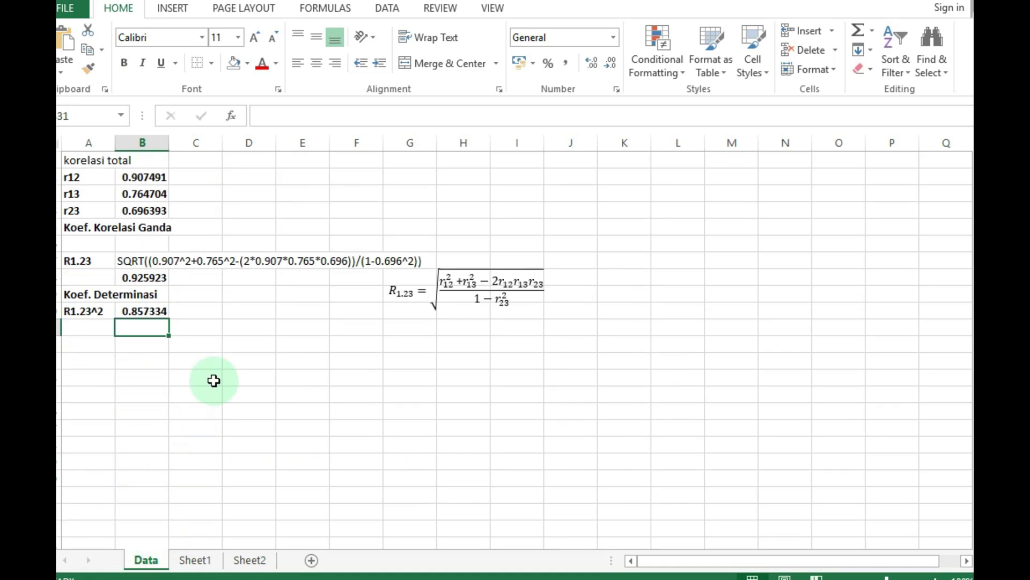
pyautogui.click(83, 329)
pyautogui.click(84, 344)
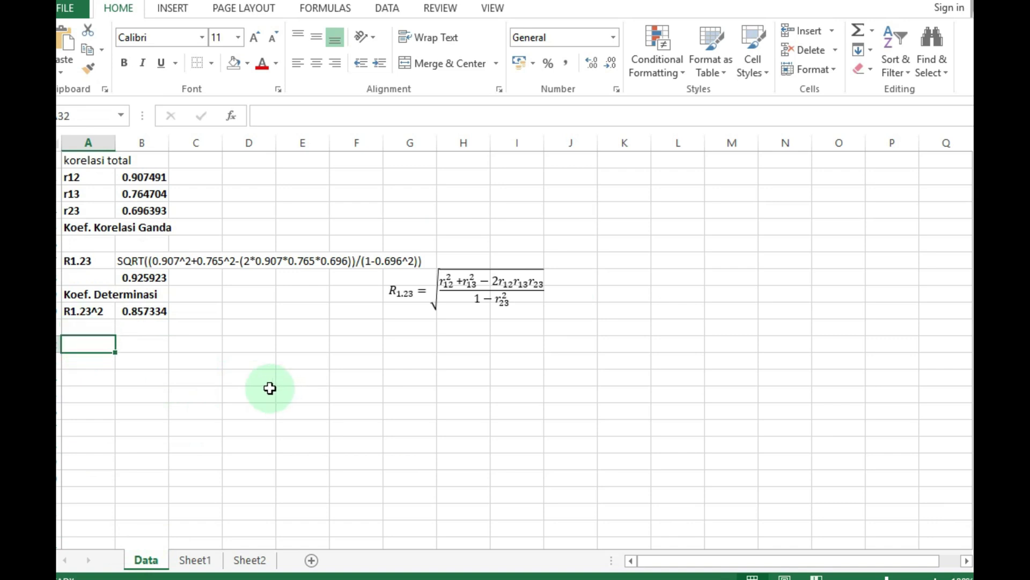
pyautogui.write('Uj')
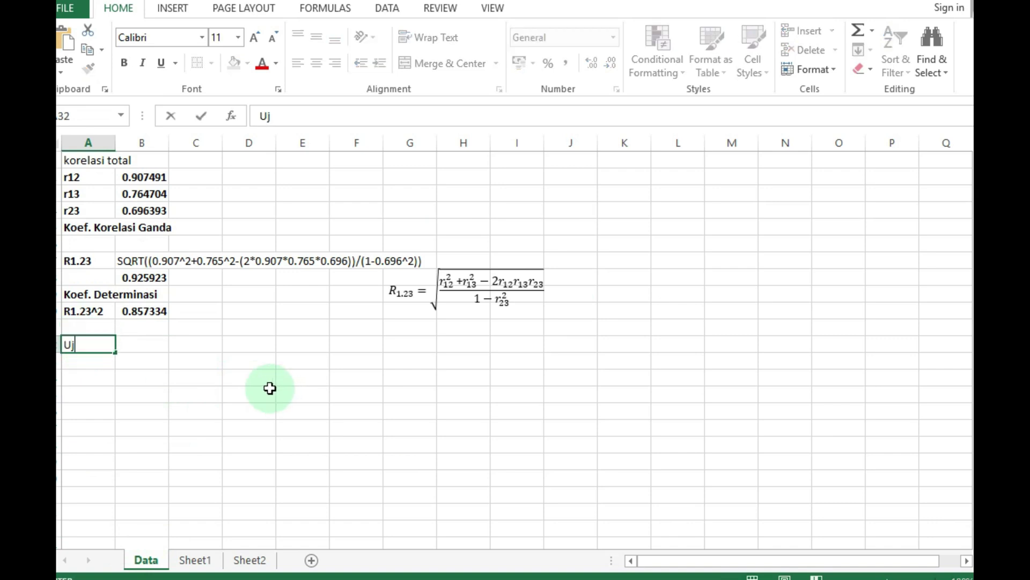
pyautogui.write('i signifikasn')
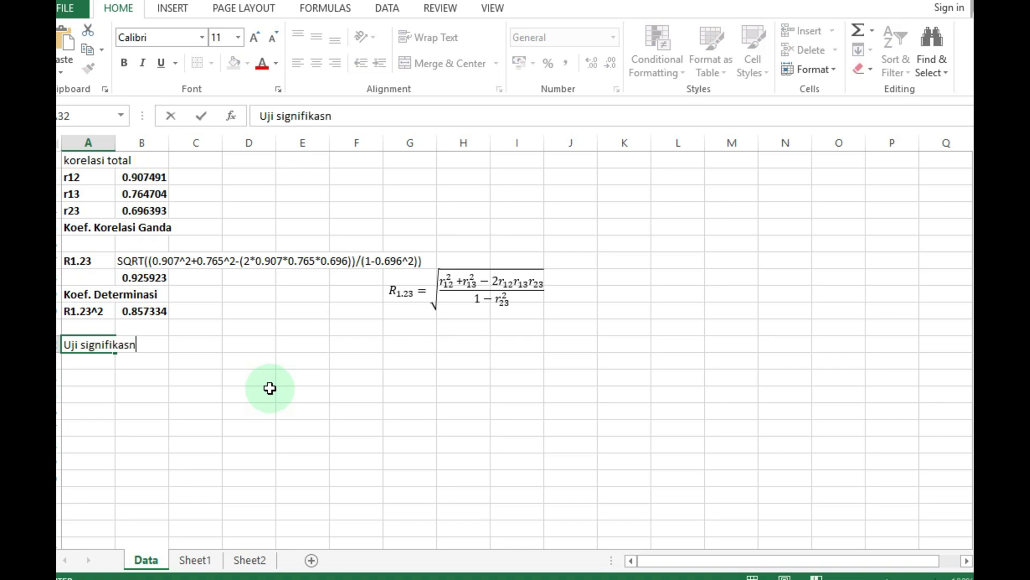
pyautogui.press('BackSpace')
pyautogui.press('BackSpace')
pyautogui.write('nsi')
pyautogui.press('Return')
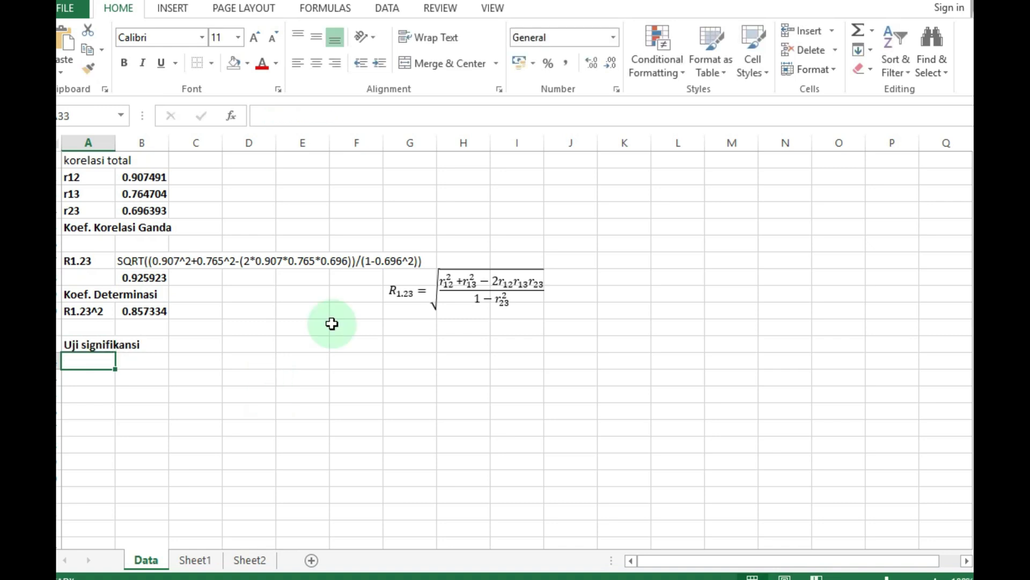
# Enter the label F_hit in cell A34 under the Uji signifikansi heading.
pyautogui.moveTo(105, 378)
pyautogui.mouseDown()
pyautogui.moveTo(127, 378)
pyautogui.moveTo(110, 377)
pyautogui.mouseUp()
pyautogui.write('F')
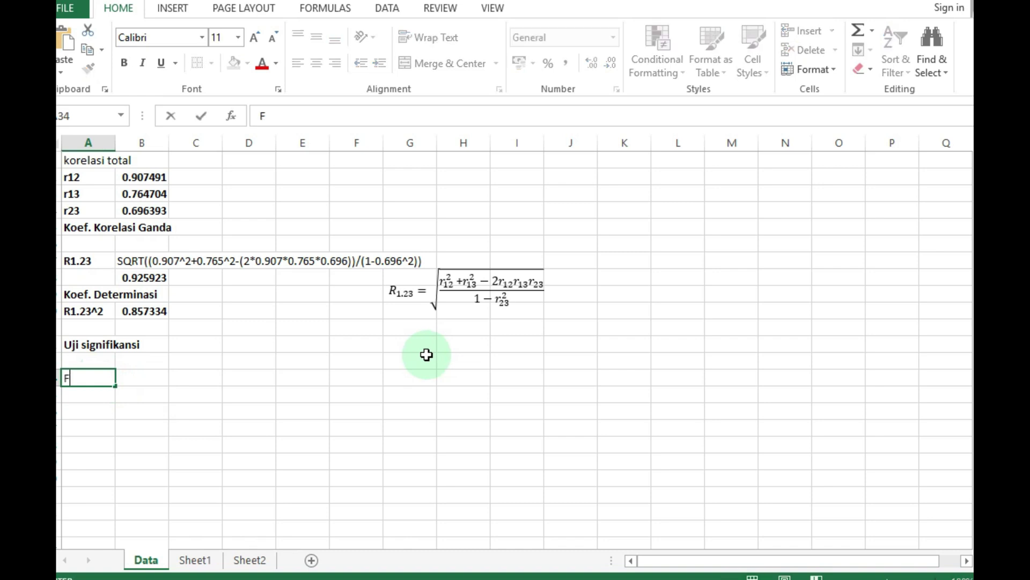
pyautogui.write('_hit')
pyautogui.hotkey('ctrl', 'Return')
pyautogui.press('Right')
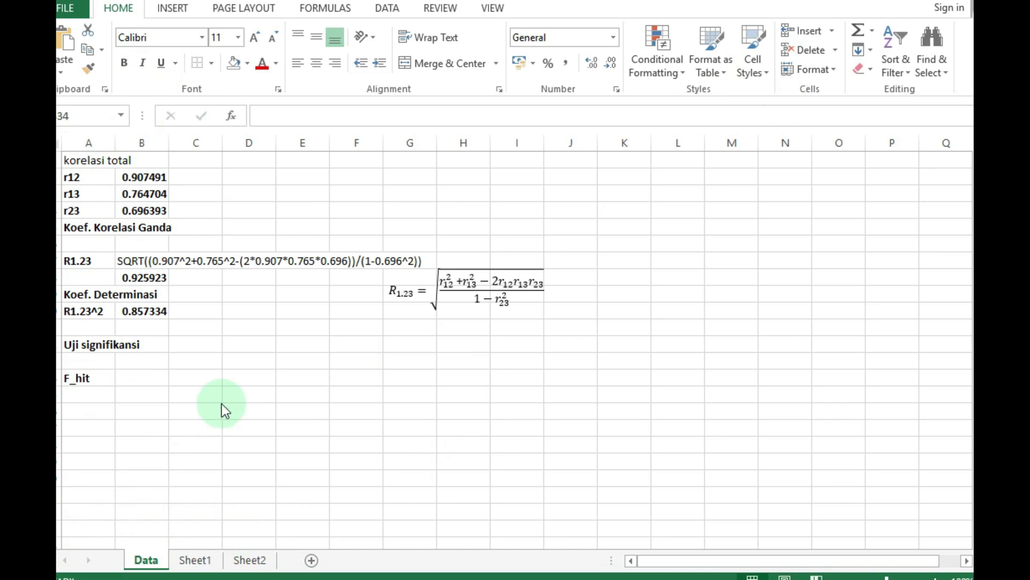
# Copy in the equation F = (R²/k)/((1−R²)/(n−k−1)) as an equation box and place it over columns D and E beside F_hit.
pyautogui.hotkey('alt', 'Tab')
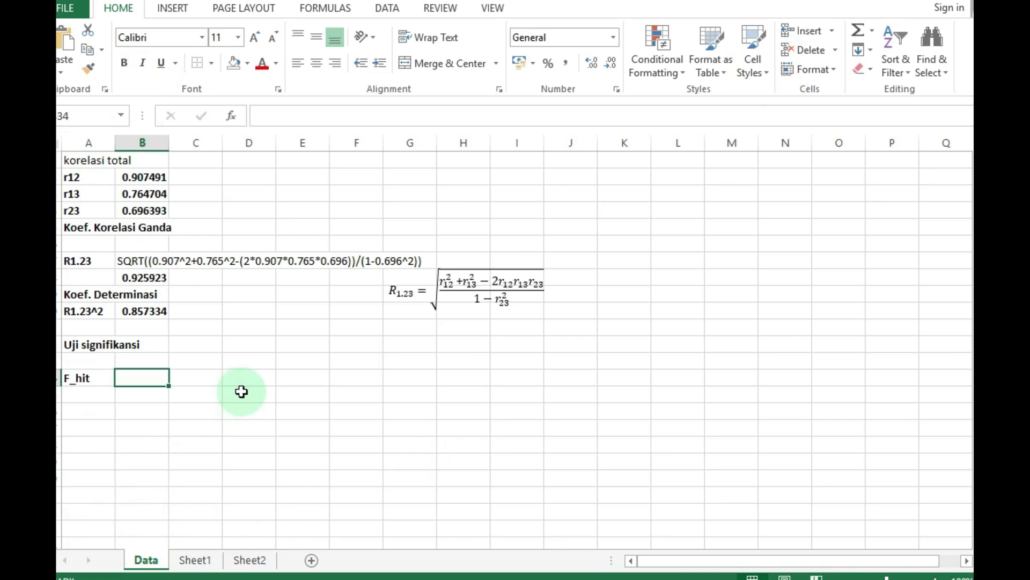
pyautogui.hotkey('ctrl', 'v')
pyautogui.moveTo(188, 373); pyautogui.dragTo(283, 375)
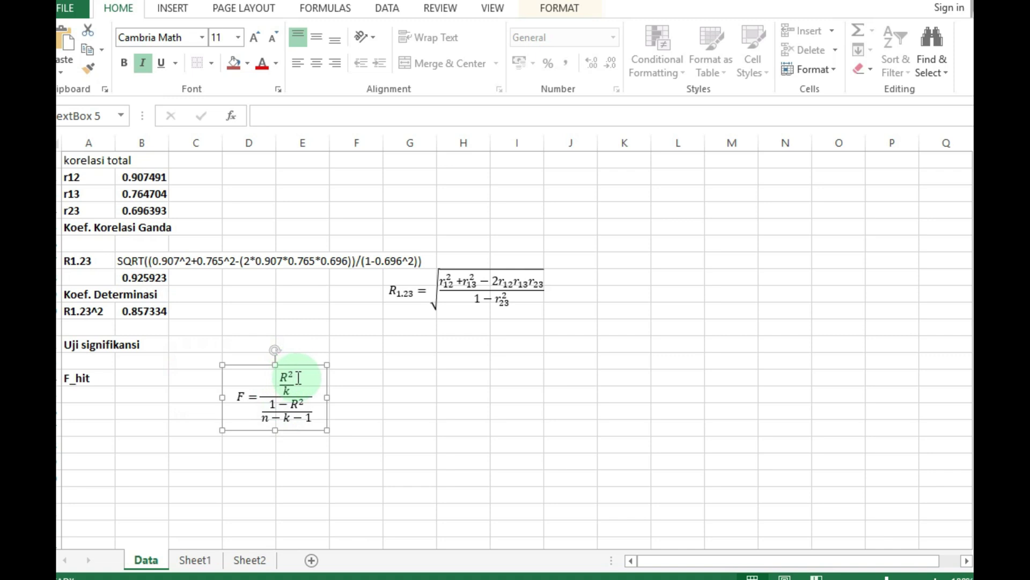
pyautogui.click(291, 379)
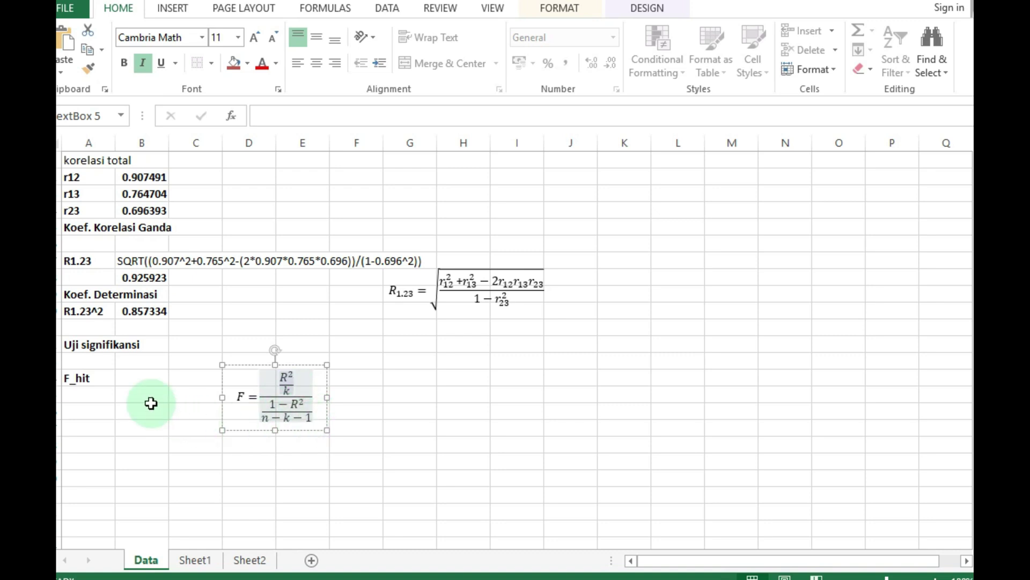
# Enter the label R^2 in B34 and its value 0.857 in C34 as the first input for F.
pyautogui.click(135, 389)
pyautogui.click(129, 377)
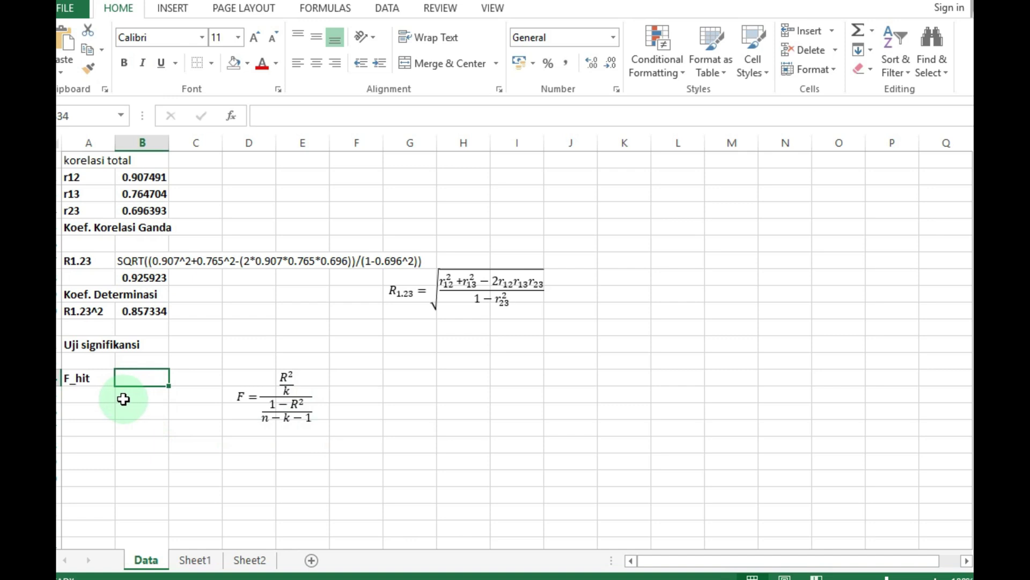
pyautogui.write('R')
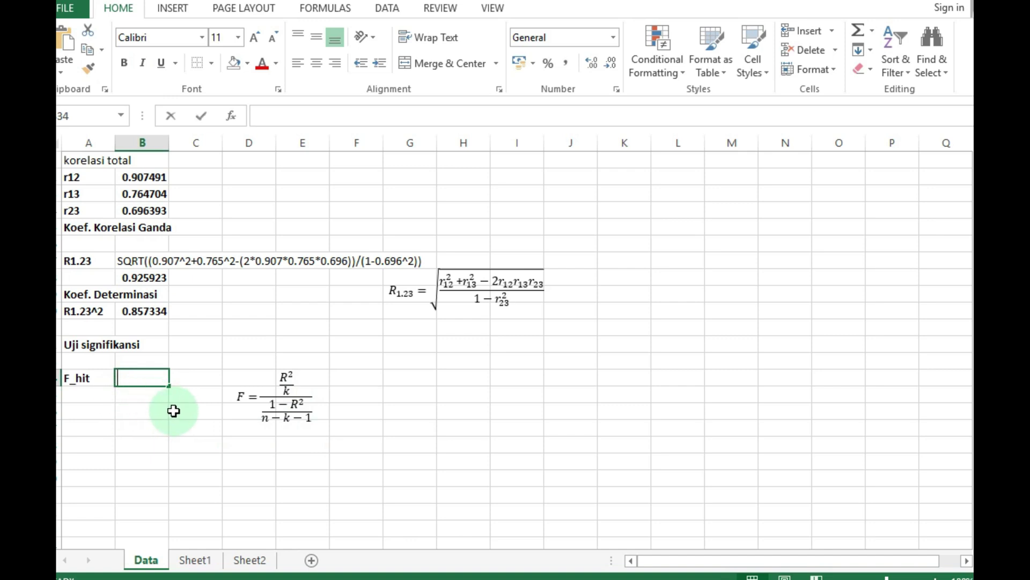
pyautogui.write('^2')
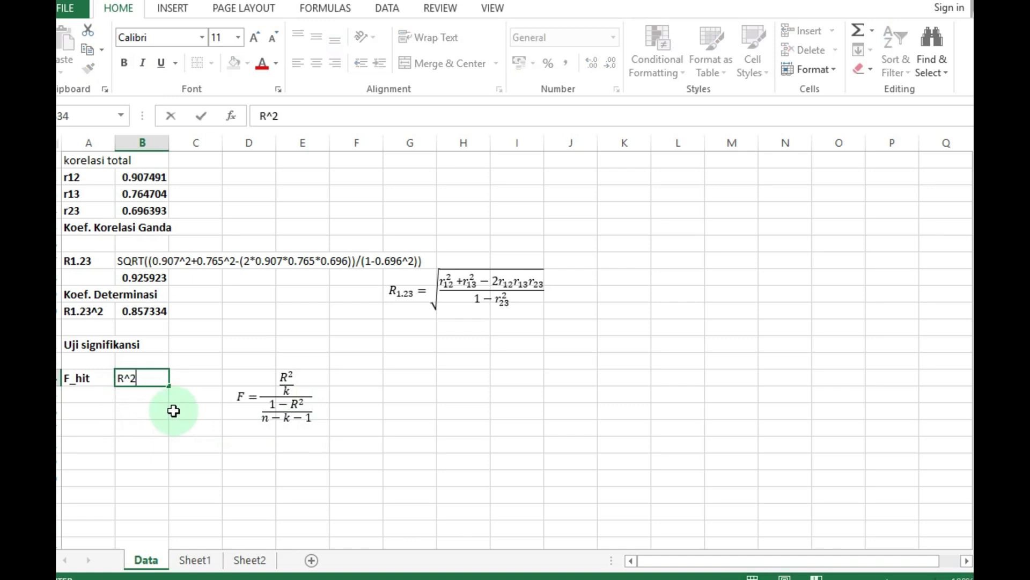
pyautogui.press('Tab')
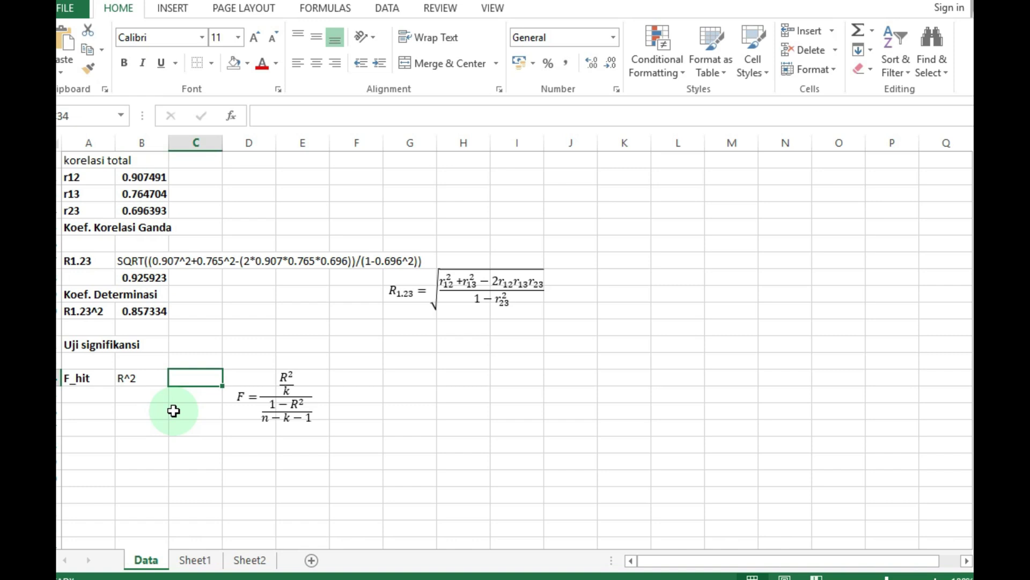
pyautogui.press('Up')
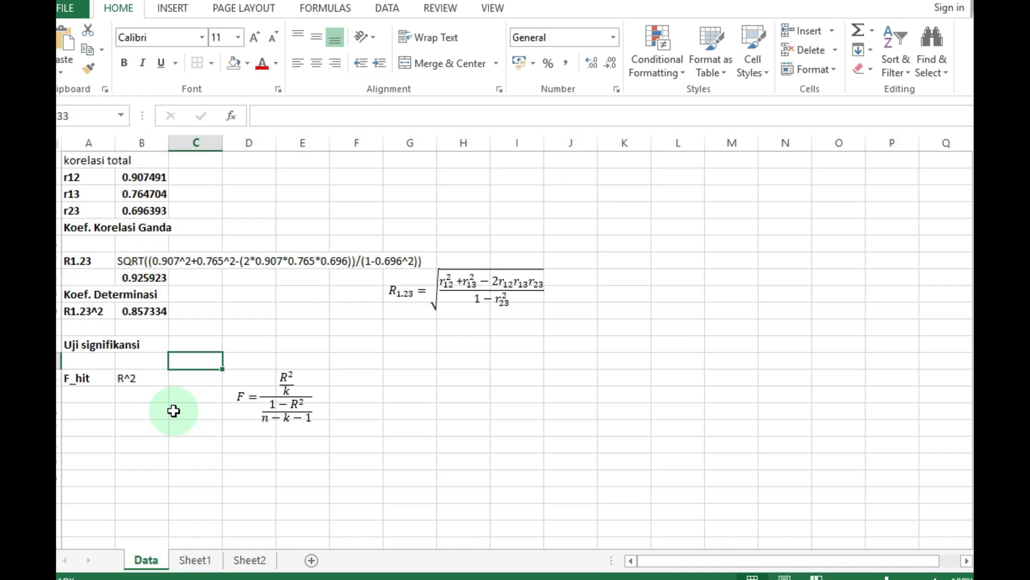
pyautogui.press('Down')
pyautogui.write('0.')
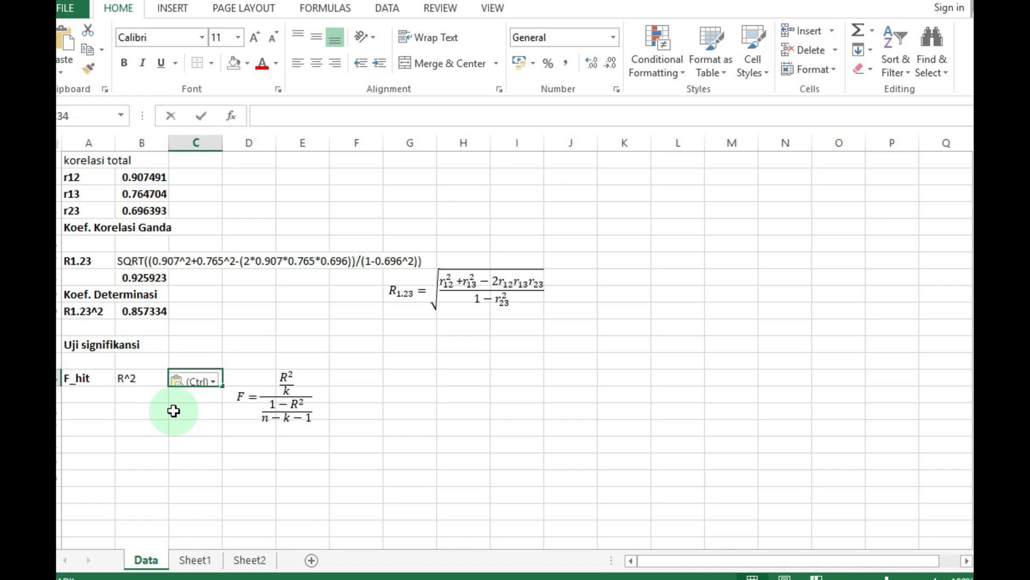
pyautogui.write('857')
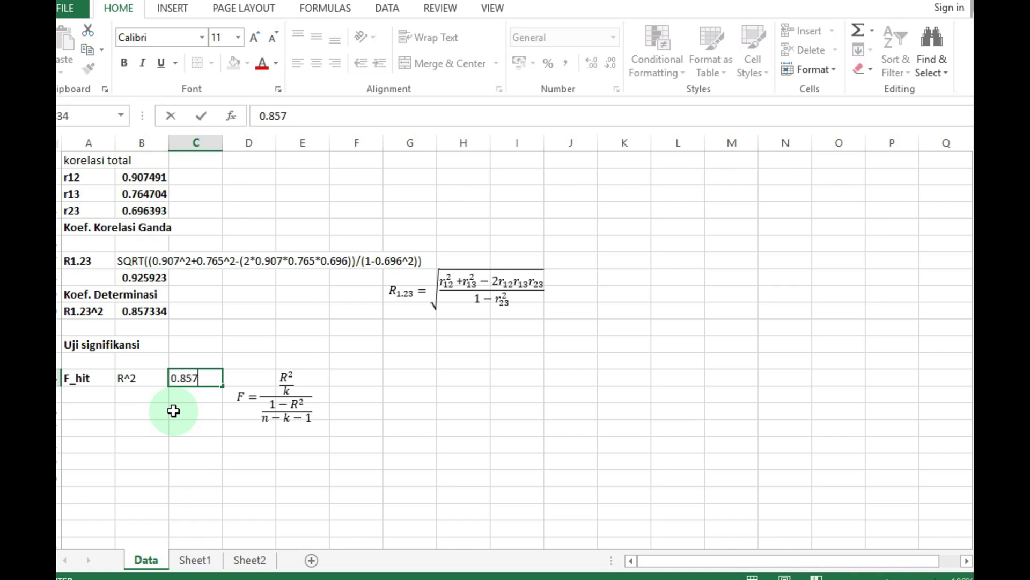
pyautogui.press('Return')
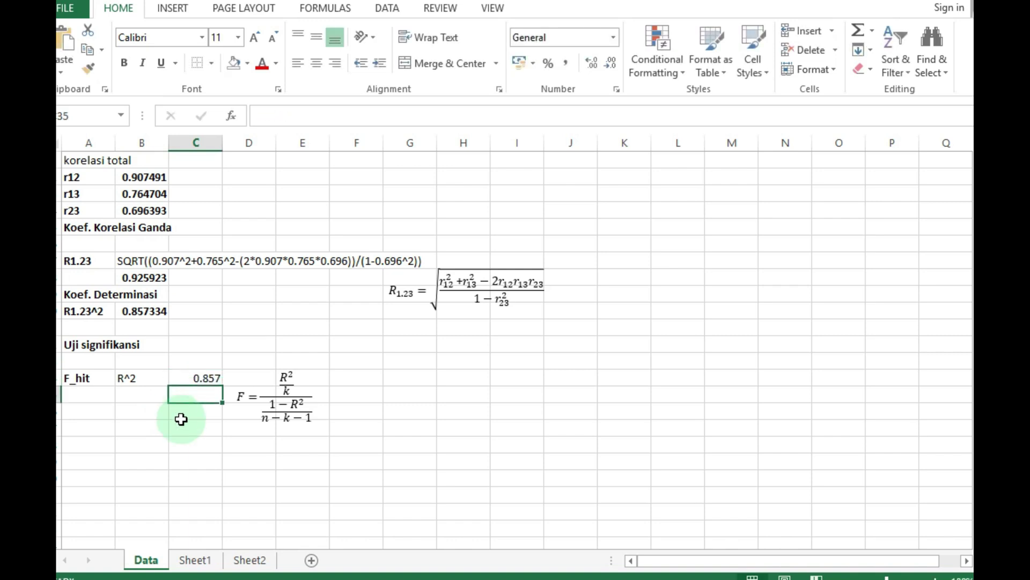
# Enter the label k in B35 and its value 3 in C35.
pyautogui.press('Left')
pyautogui.write('k')
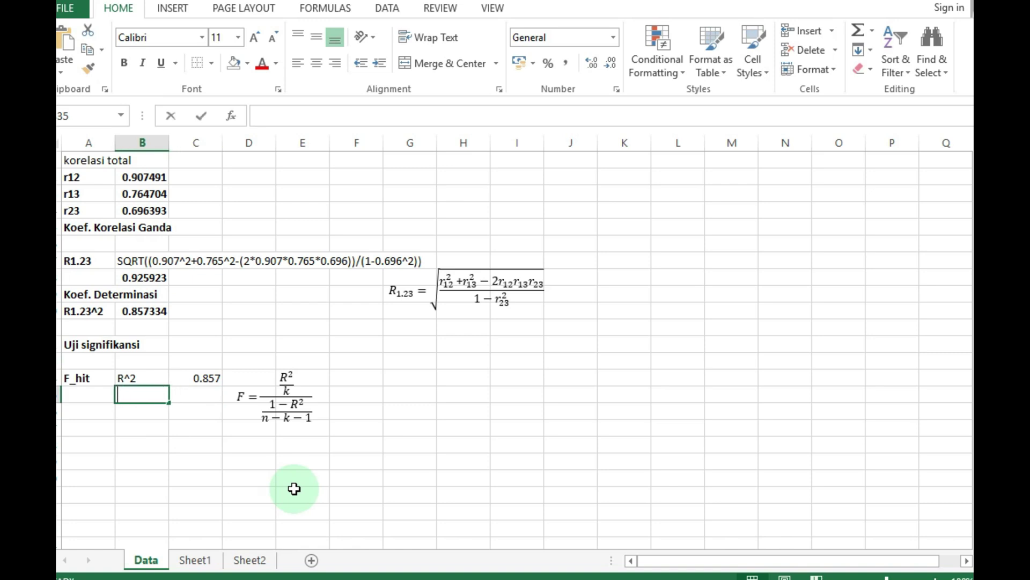
pyautogui.press('Right')
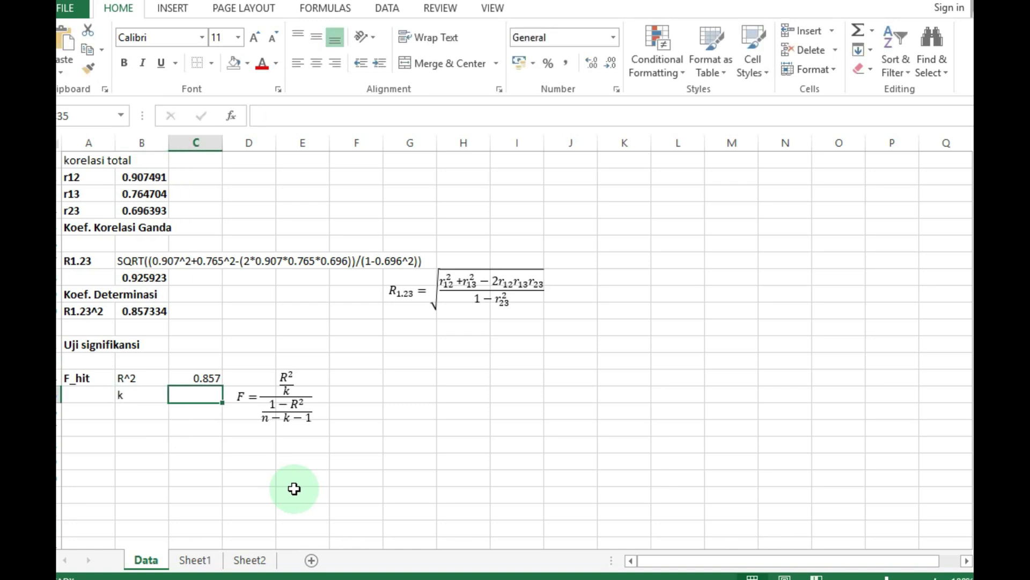
pyautogui.write('3')
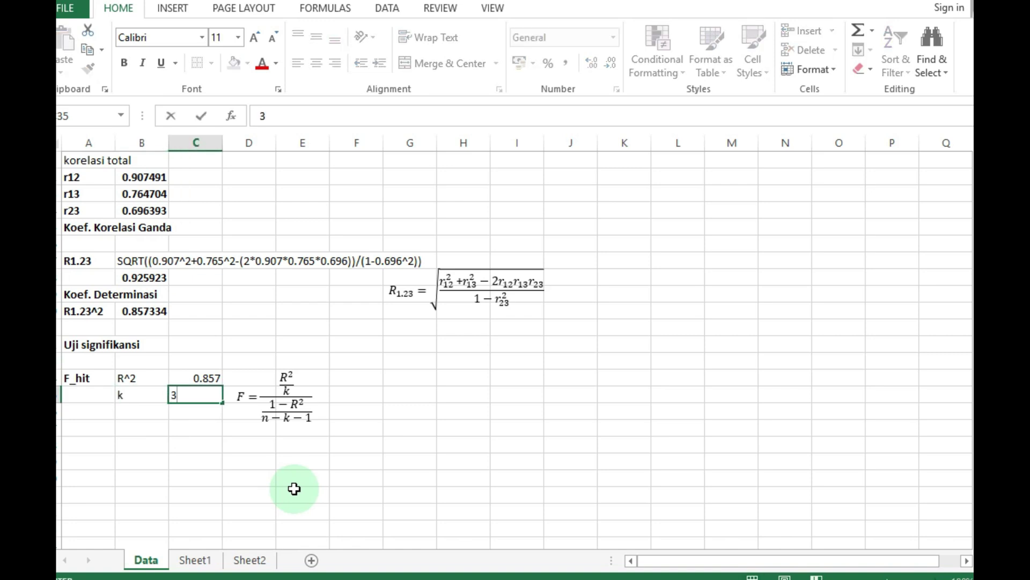
pyautogui.press('Return')
# Enter the label n in B36 and its value 13, the number of respondents, in C36.
pyautogui.press('Left')
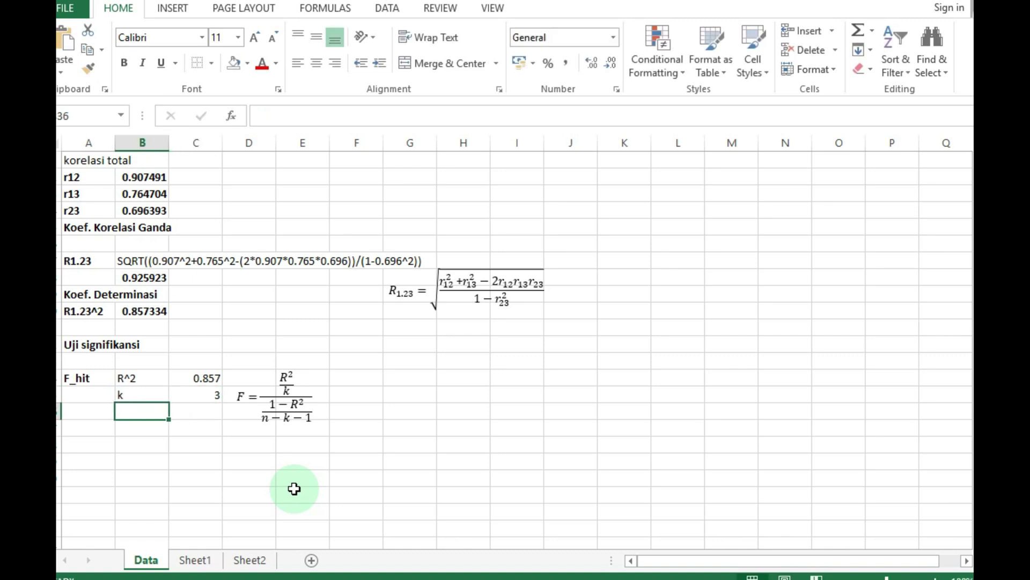
pyautogui.write('n')
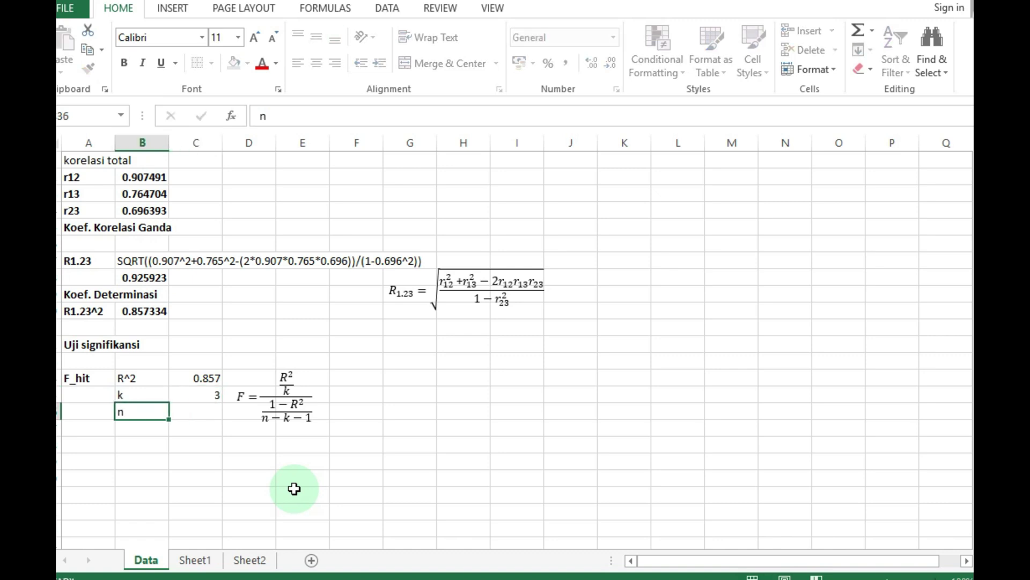
pyautogui.press('Right')
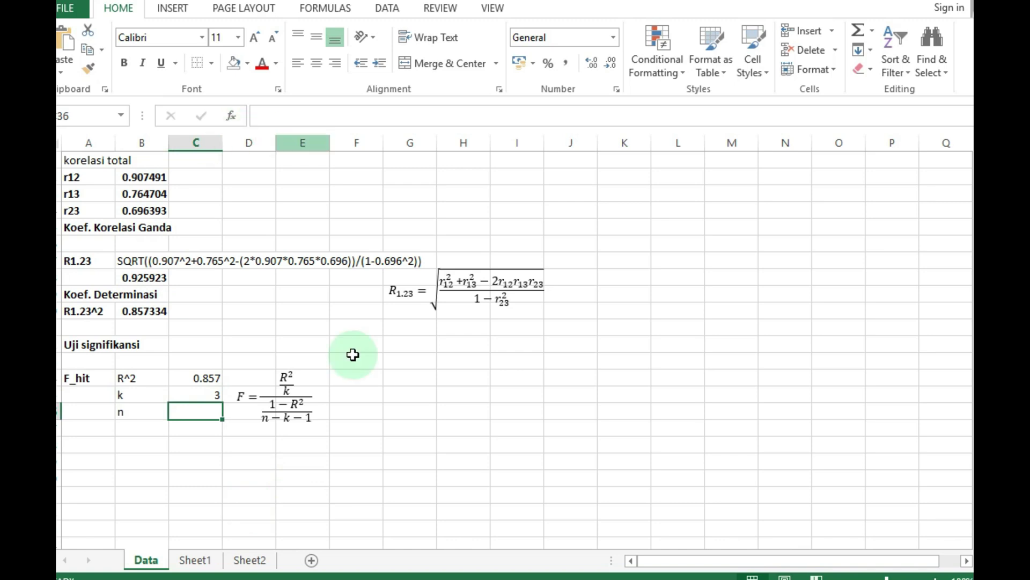
pyautogui.scroll(7, 284, 345)
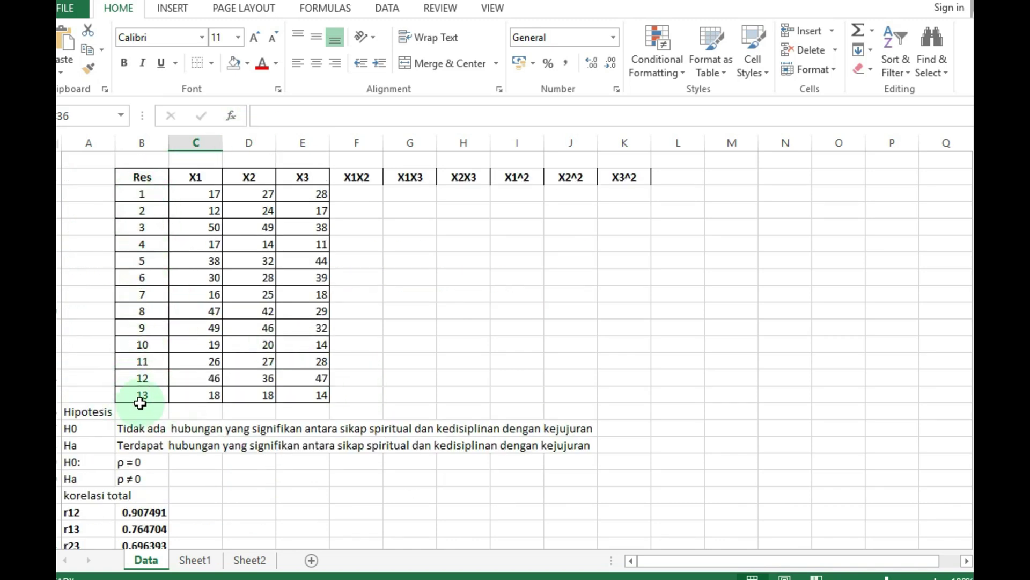
pyautogui.scroll(-7, 224, 370)
pyautogui.scroll(1, 220, 302)
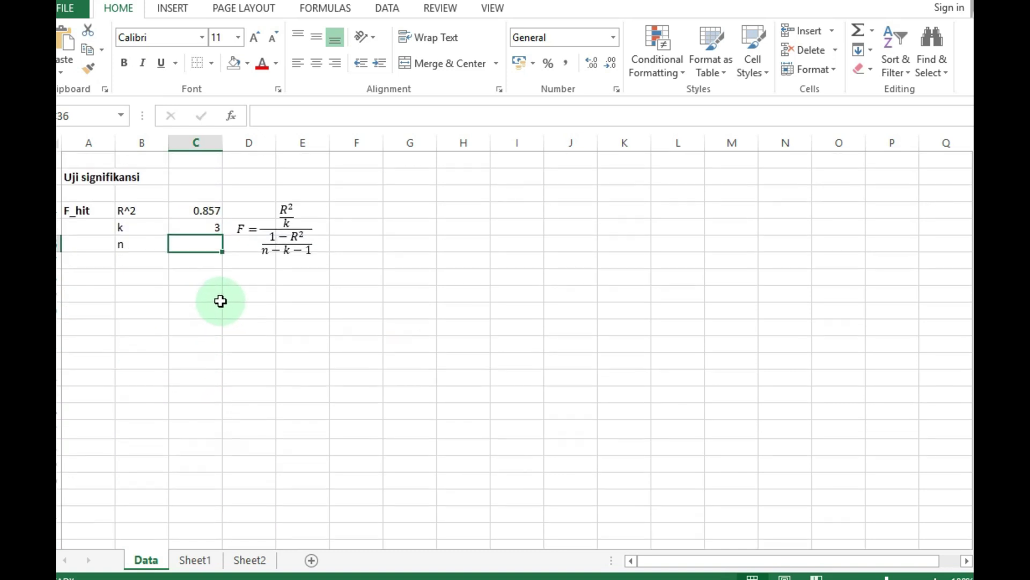
pyautogui.write('13')
pyautogui.click(172, 315)
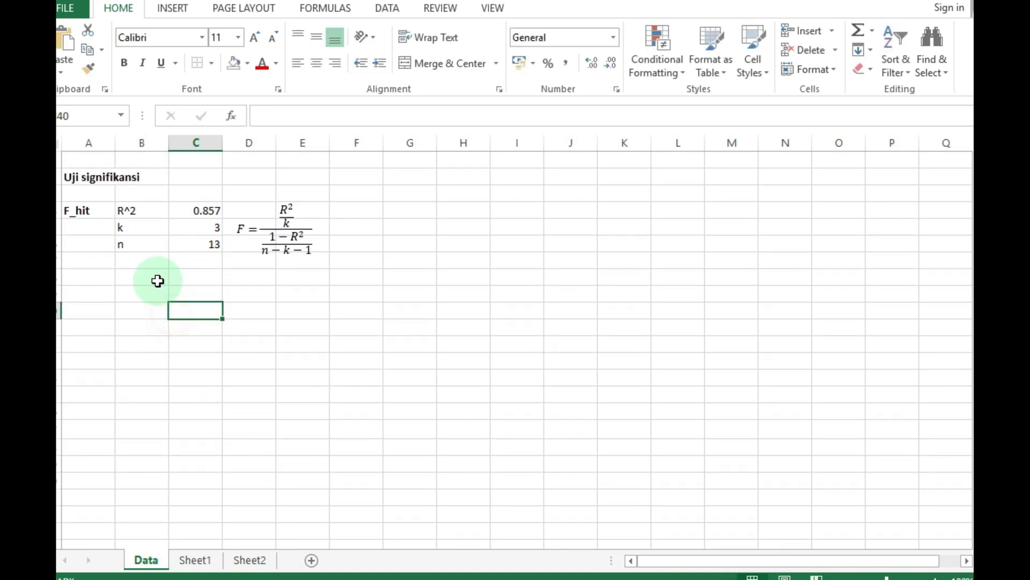
# Enter the label F_hit in A37, below the list of F inputs.
pyautogui.click(129, 273)
pyautogui.click(95, 275)
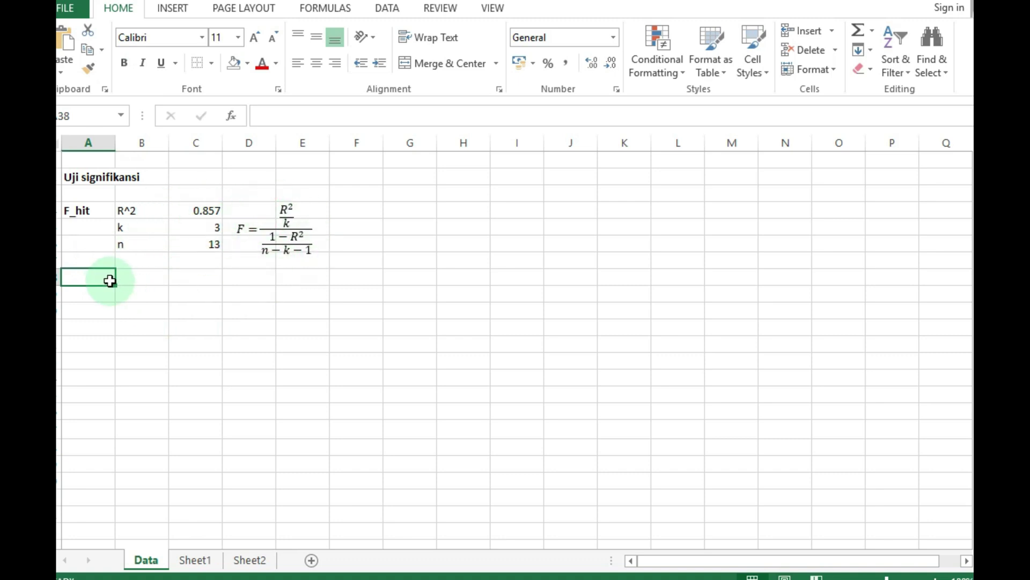
pyautogui.click(90, 264)
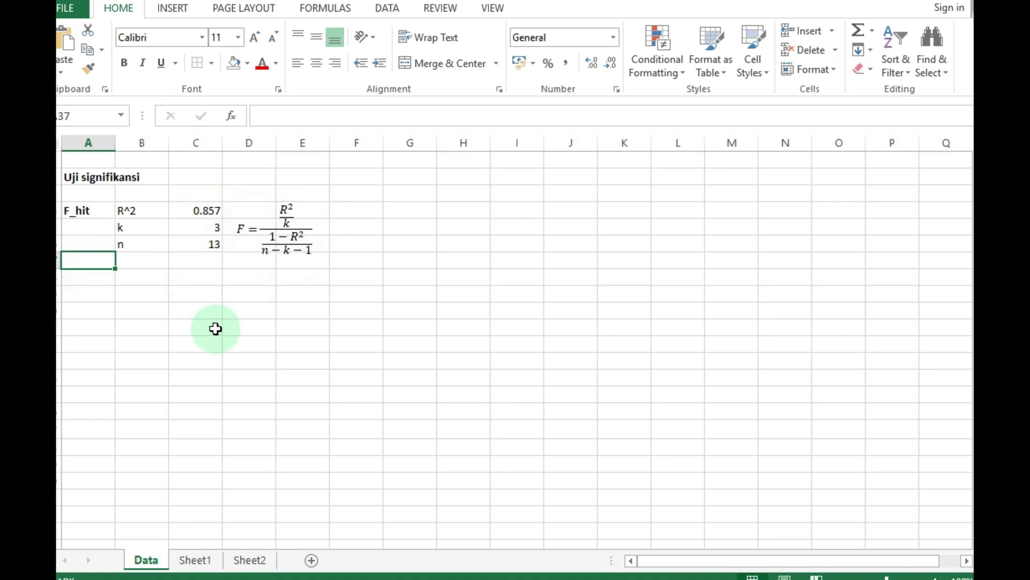
pyautogui.write('f_ahi')
pyautogui.press('BackSpace')
pyautogui.press('BackSpace')
pyautogui.press('BackSpace')
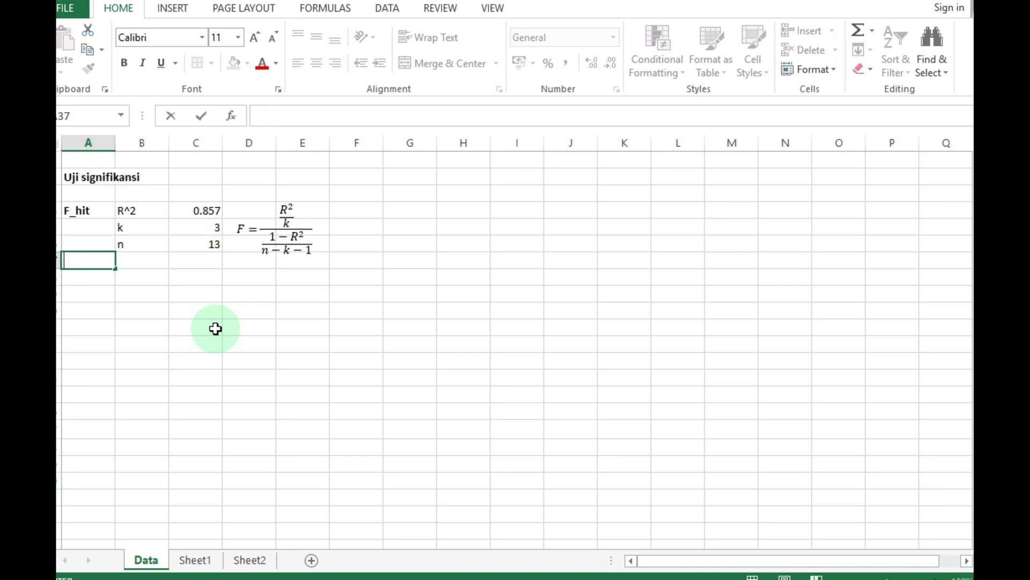
pyautogui.write('F_hit')
pyautogui.press('Tab')
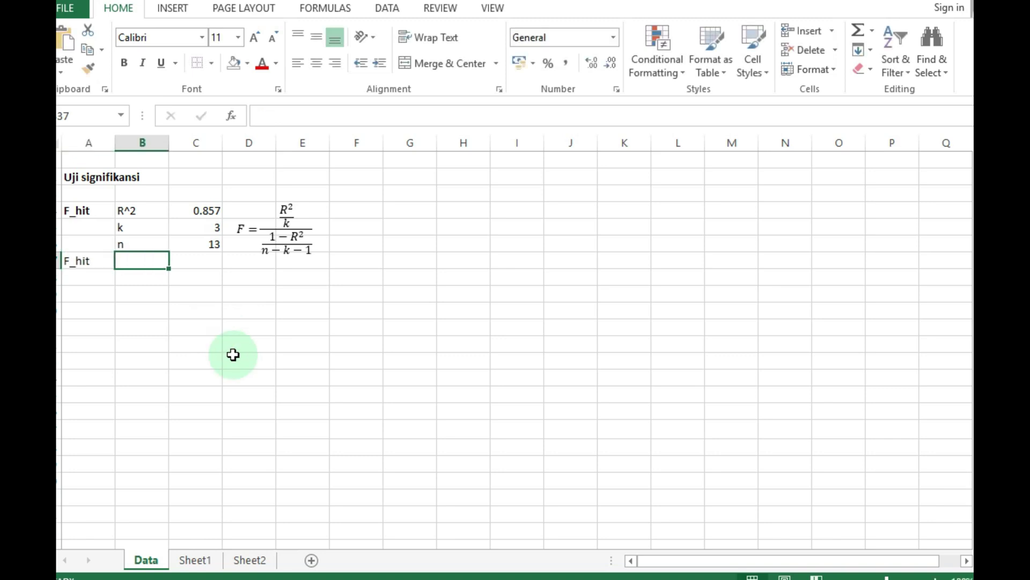
# Put the substituted F expression (0.857/3)/((1-0.857)/(13-3-1)) in B37 as plain text.
pyautogui.click(327, 372)
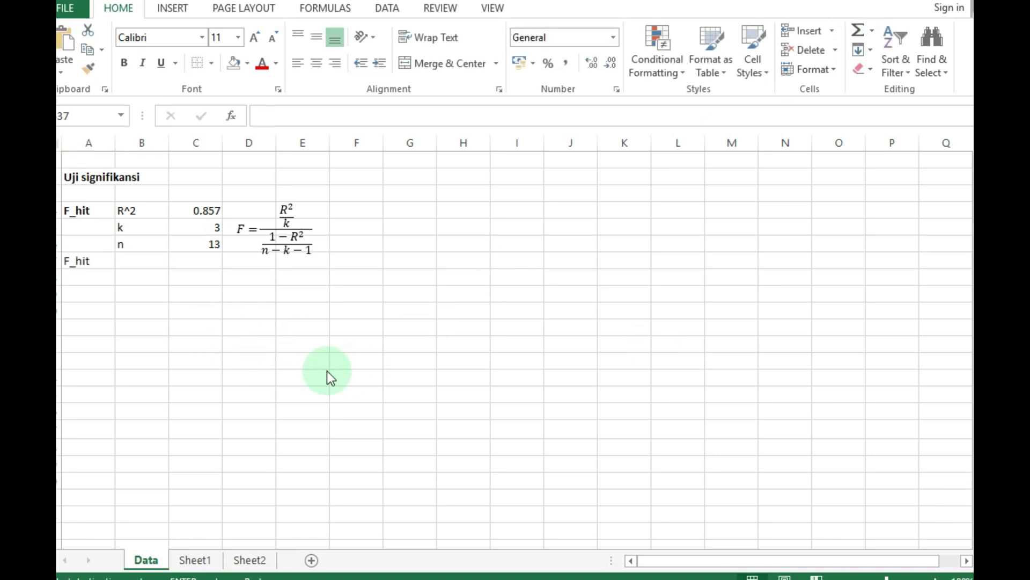
pyautogui.click(134, 260)
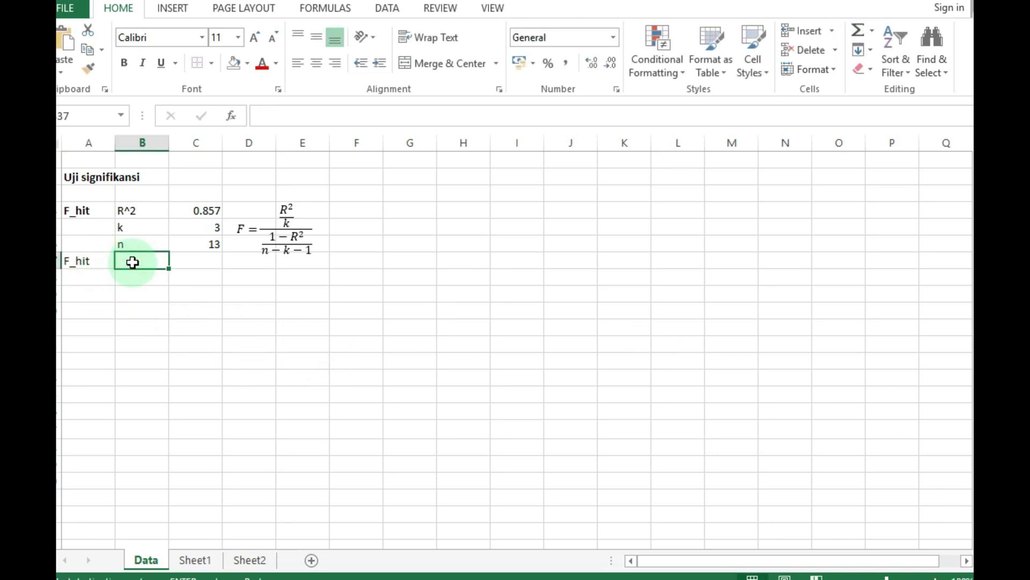
pyautogui.write('(0.857/3)/((1-0.857)/(13-3-1))')
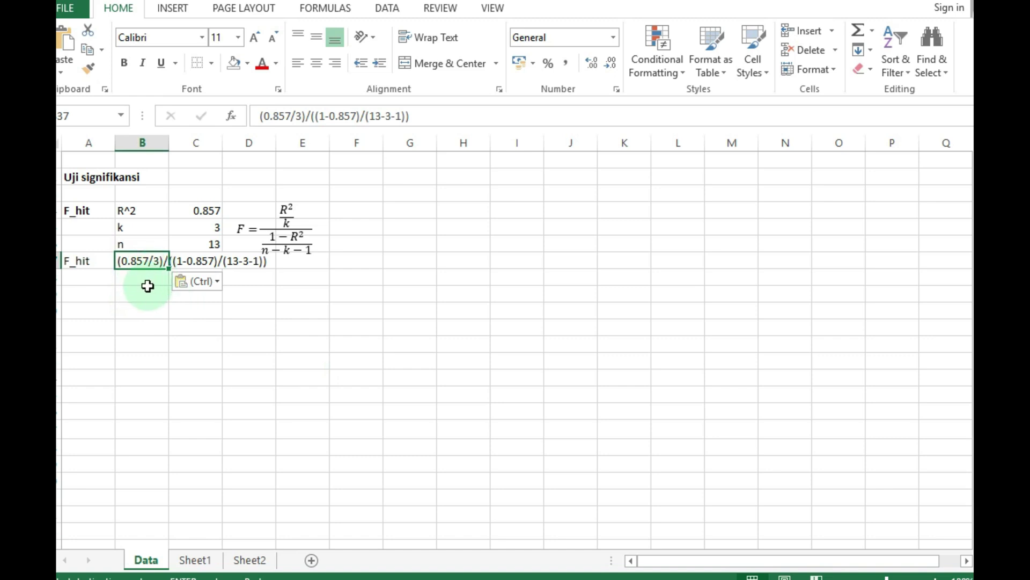
pyautogui.click(145, 284)
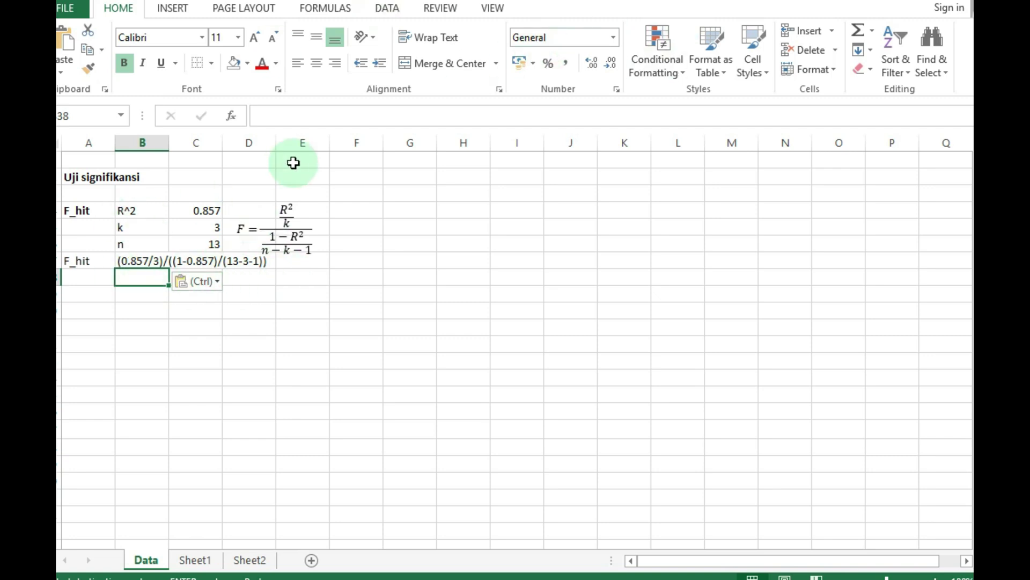
# Copy the expression from B37 into B38 as a formula to calculate F, and make the F_hit label in A37 bold.
pyautogui.click(119, 254)
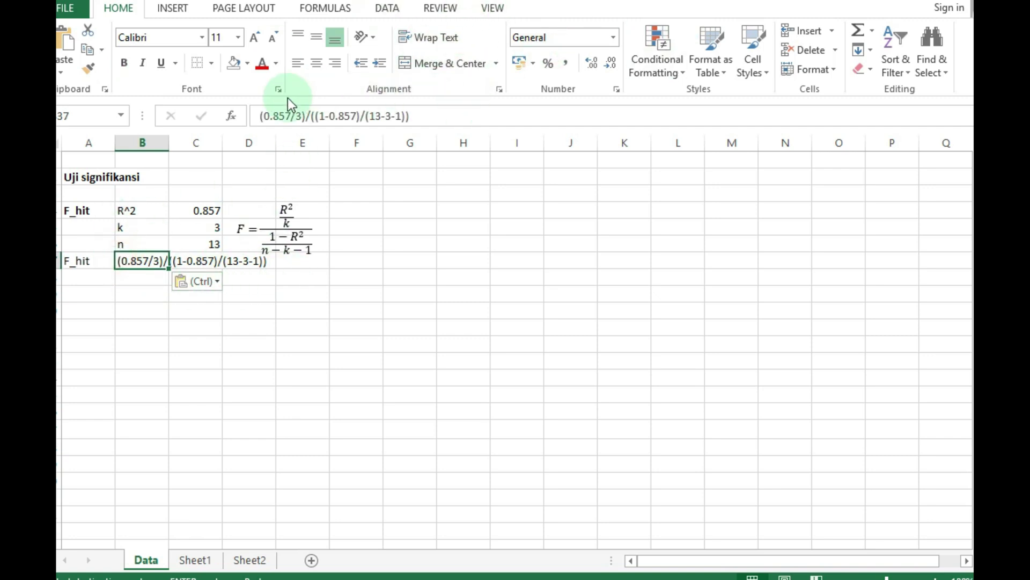
pyautogui.click(419, 117)
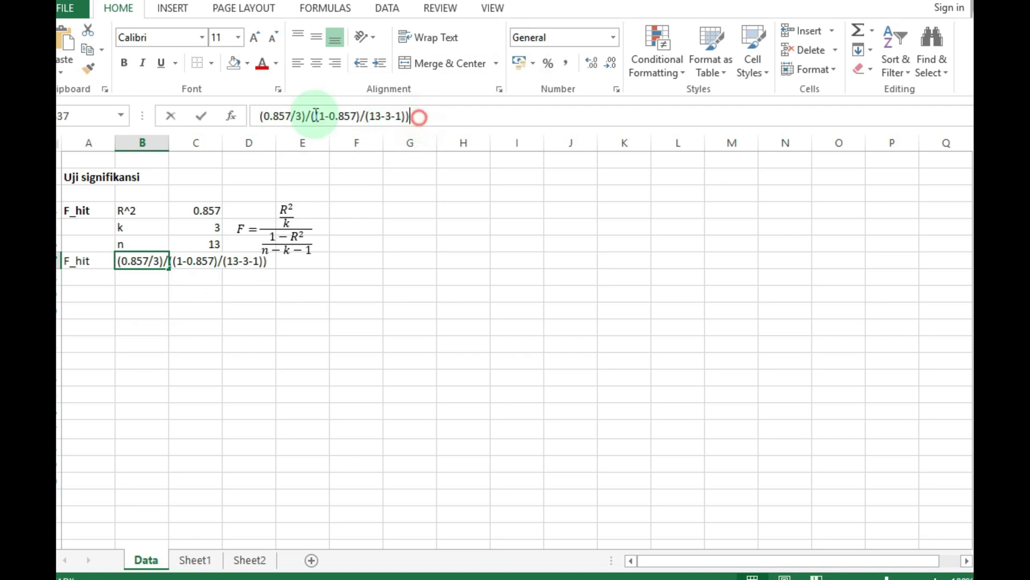
pyautogui.moveTo(316, 115); pyautogui.dragTo(249, 111)
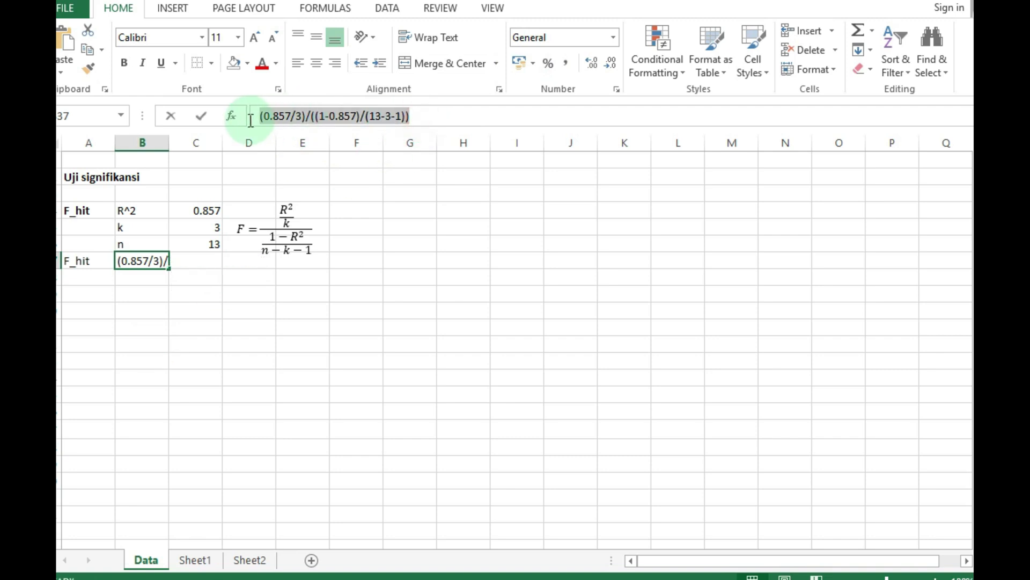
pyautogui.hotkey('ctrl', 'c')
pyautogui.click(158, 272)
pyautogui.write('=')
pyautogui.hotkey('ctrl', 'v')
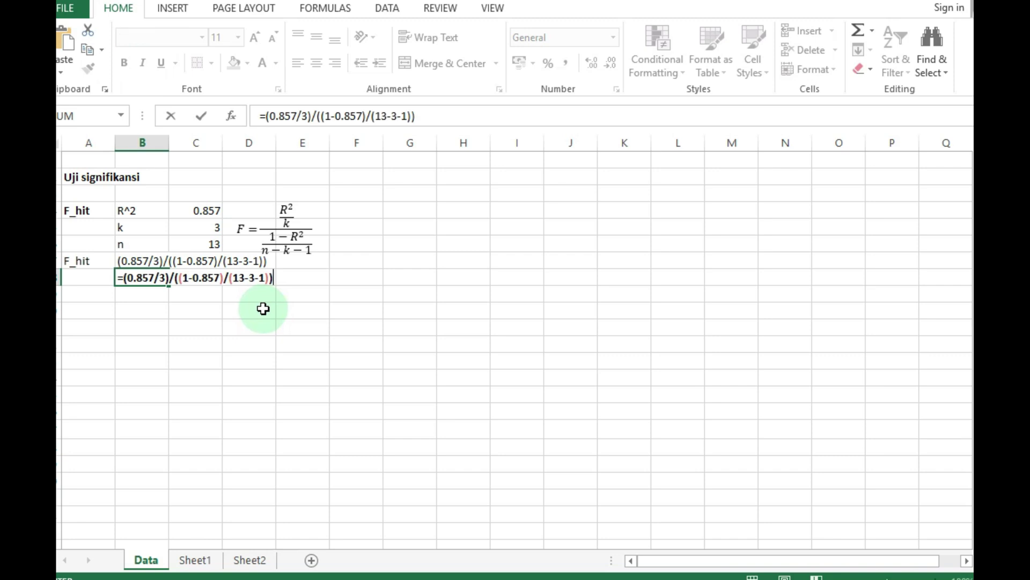
pyautogui.press('Return')
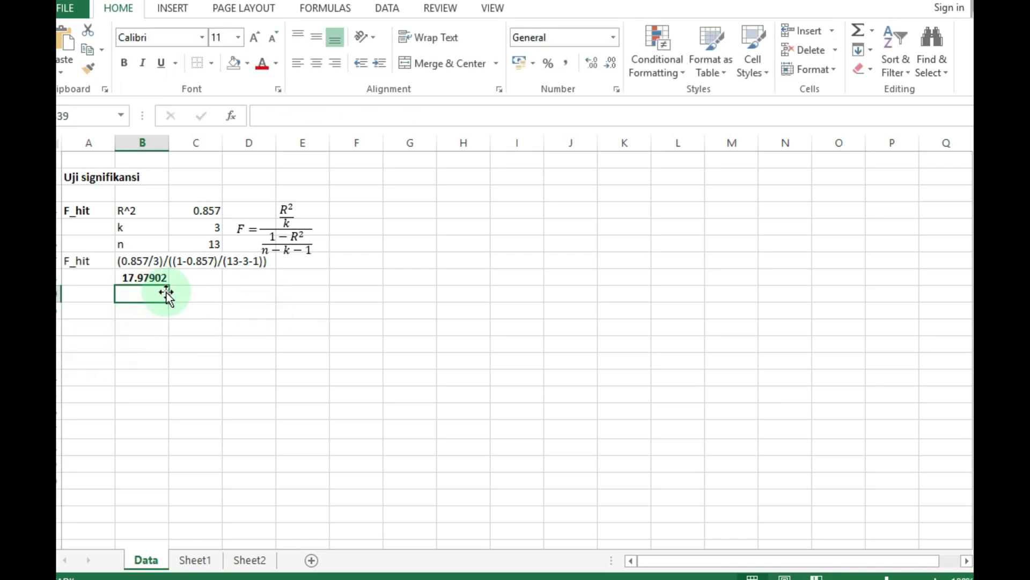
pyautogui.click(79, 263)
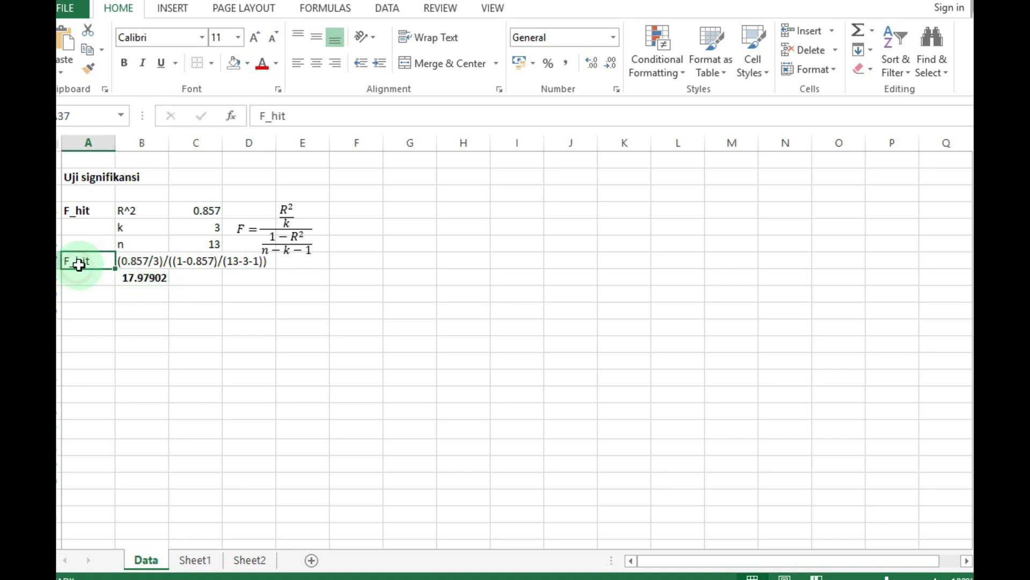
pyautogui.click(145, 323)
# Enter the label F_tab in A40 and make it bold.
pyautogui.click(90, 311)
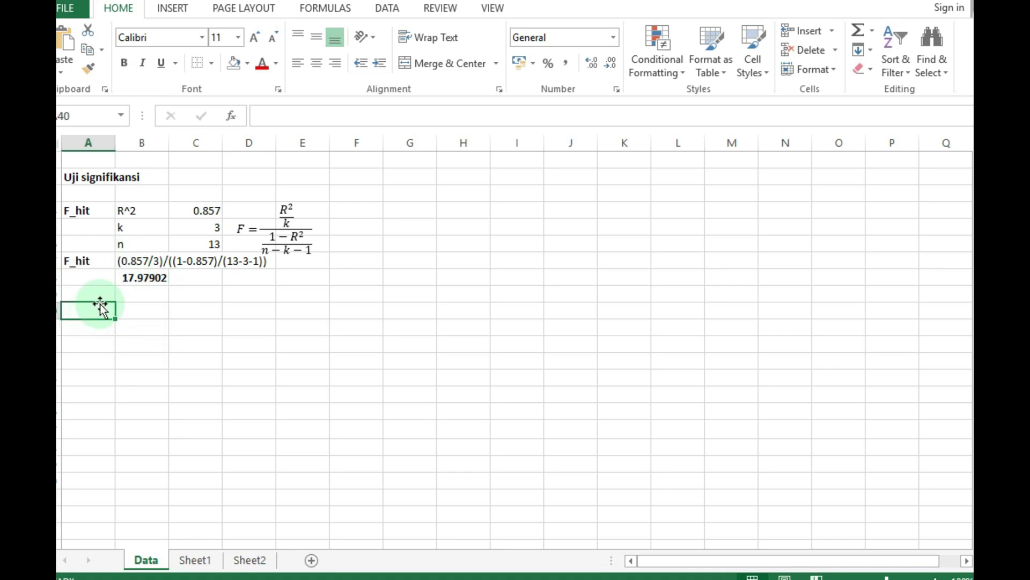
pyautogui.write('F')
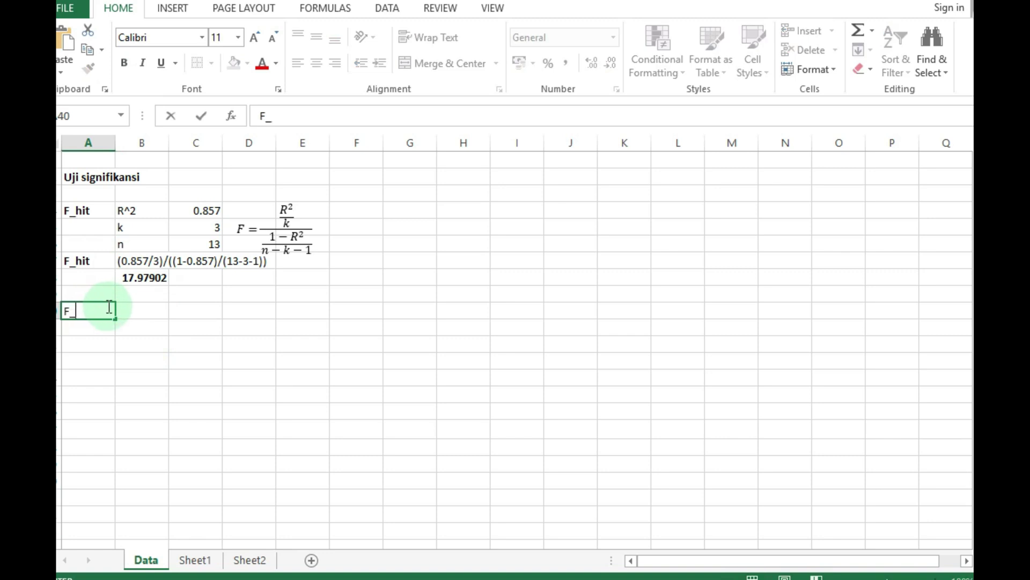
pyautogui.write('_tab')
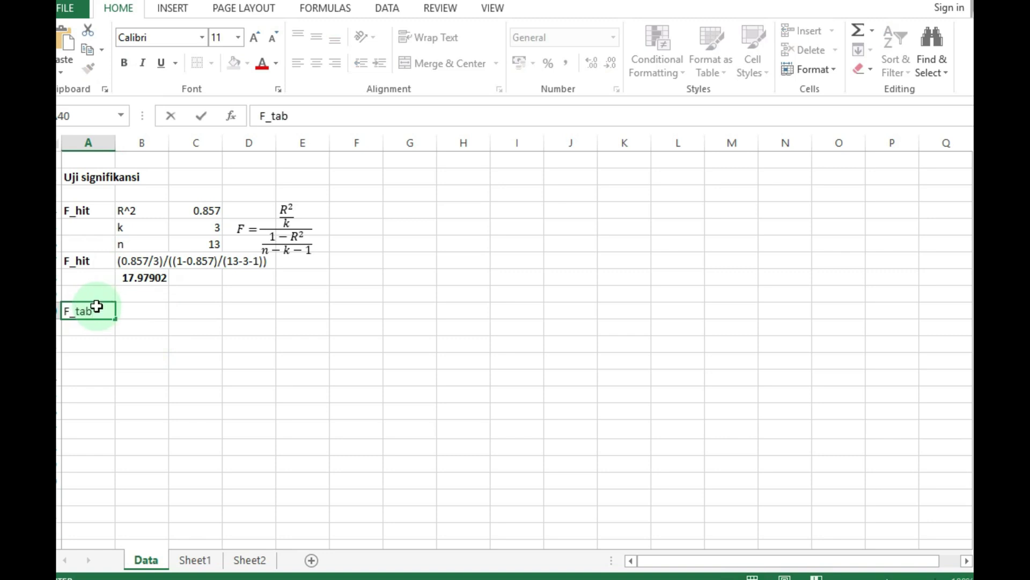
pyautogui.press('Tab')
pyautogui.click(78, 318)
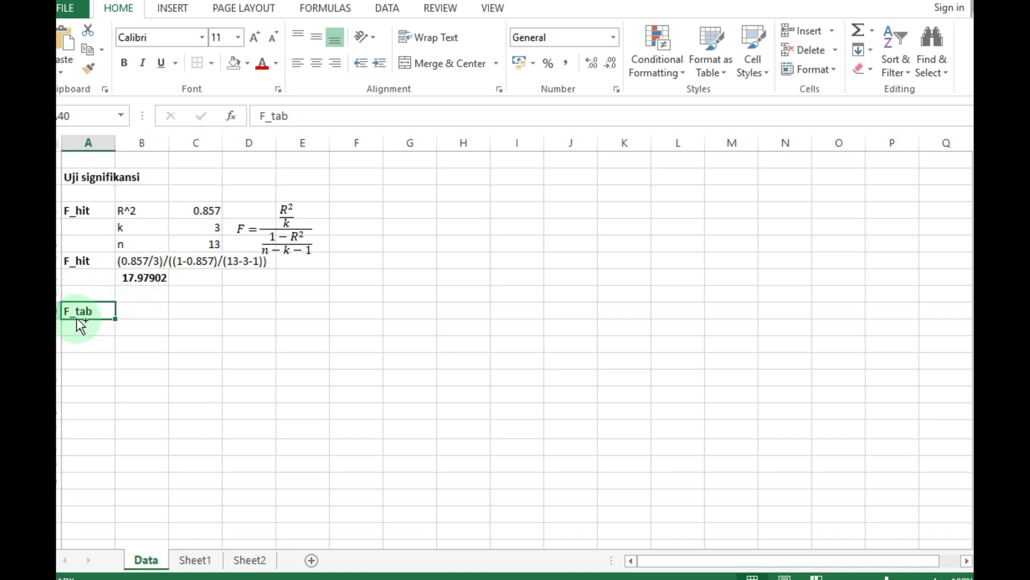
# Enter the labels sig in B41 and N1 in B42 under F_tab.
pyautogui.click(145, 314)
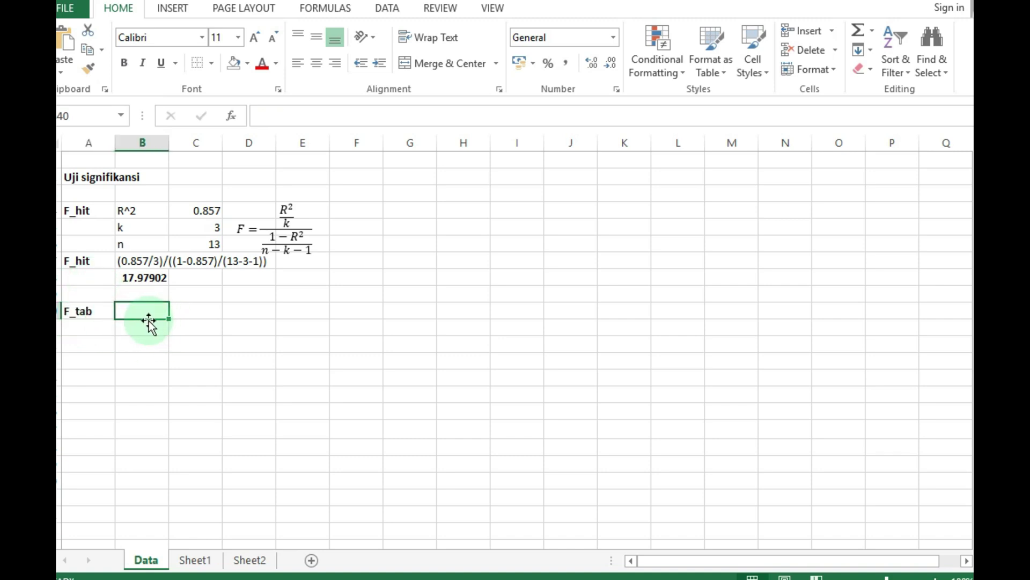
pyautogui.click(146, 340)
pyautogui.click(137, 311)
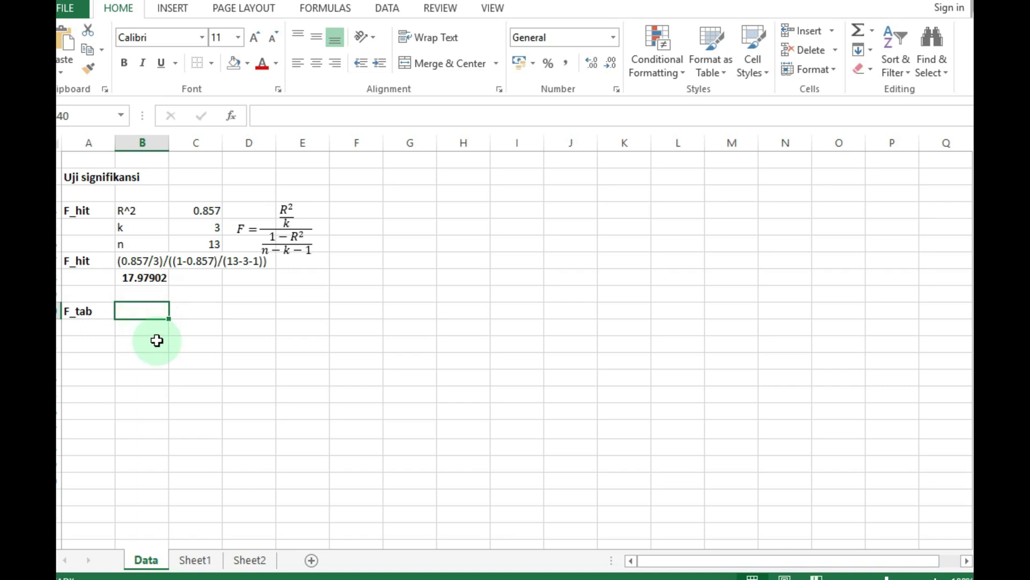
pyautogui.click(149, 325)
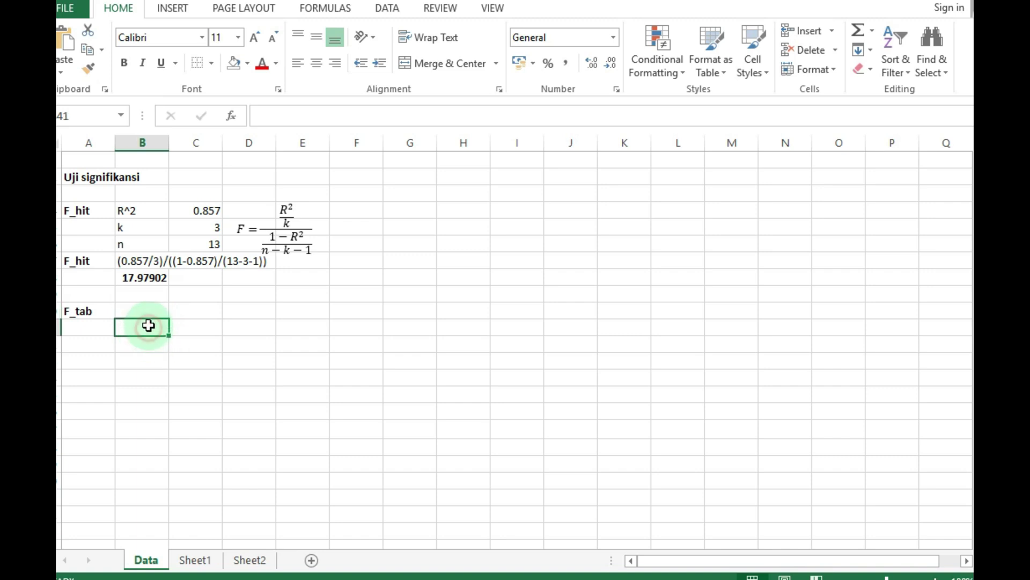
pyautogui.write('sig')
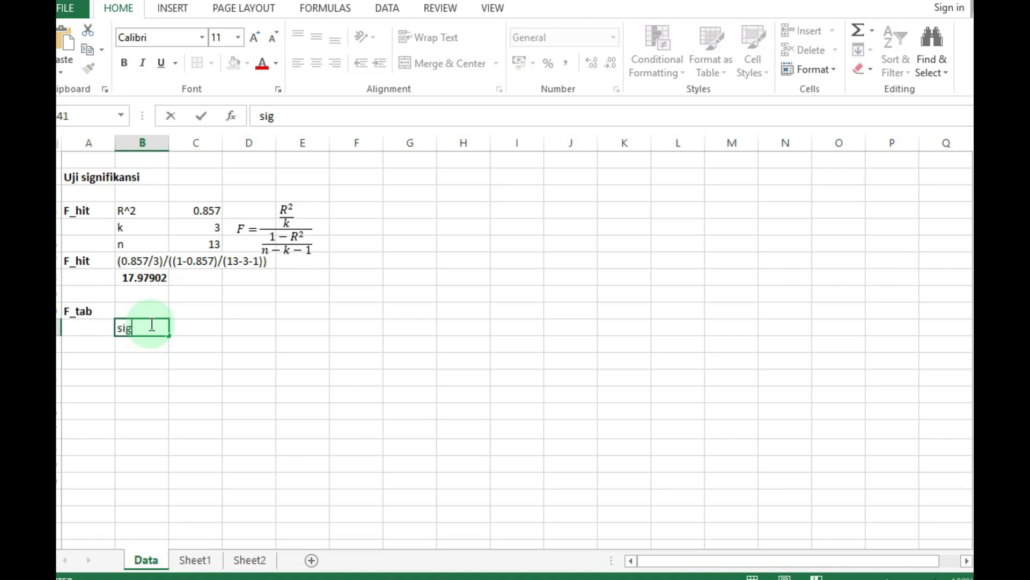
pyautogui.press('Return')
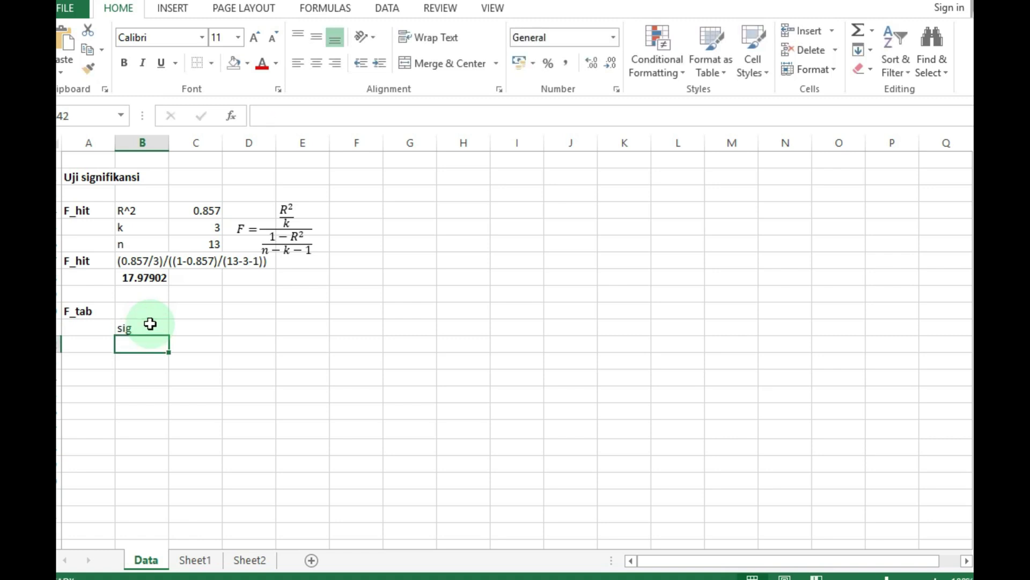
pyautogui.write('N1')
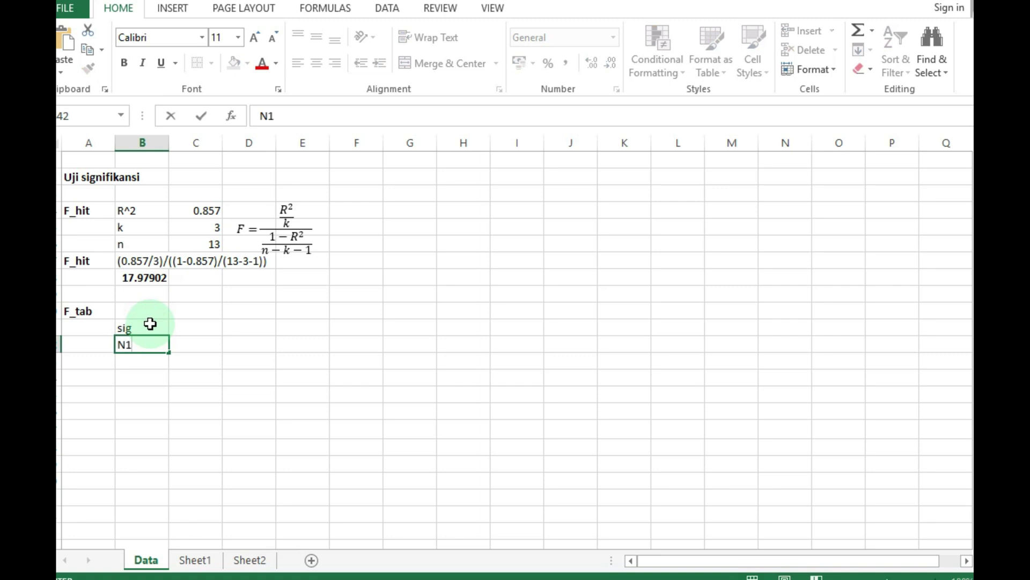
pyautogui.press('Return')
pyautogui.write('N2')
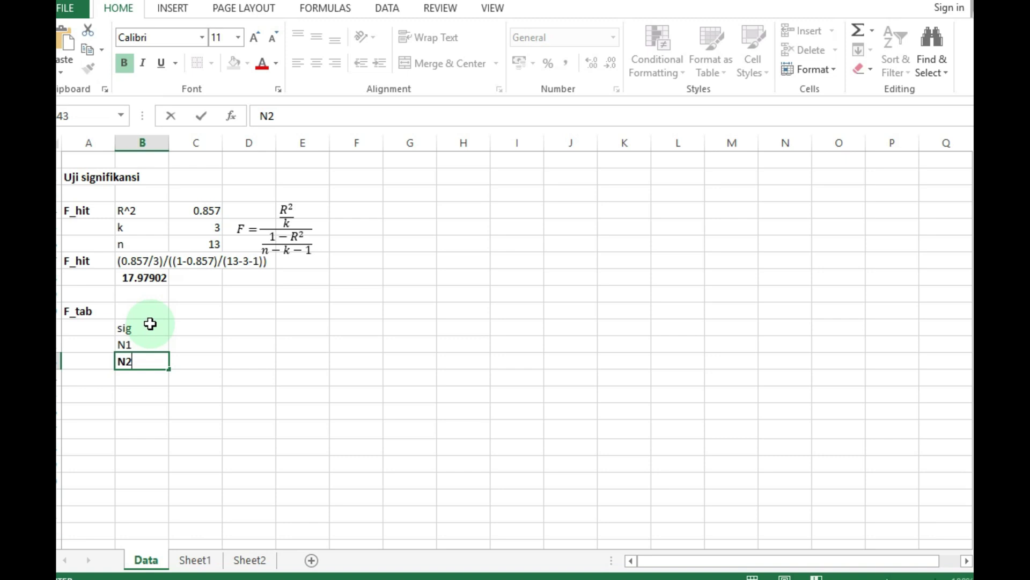
pyautogui.press('Up')
pyautogui.hotkey('ctrl', 'Down')
pyautogui.hotkey('ctrl', 'Down')
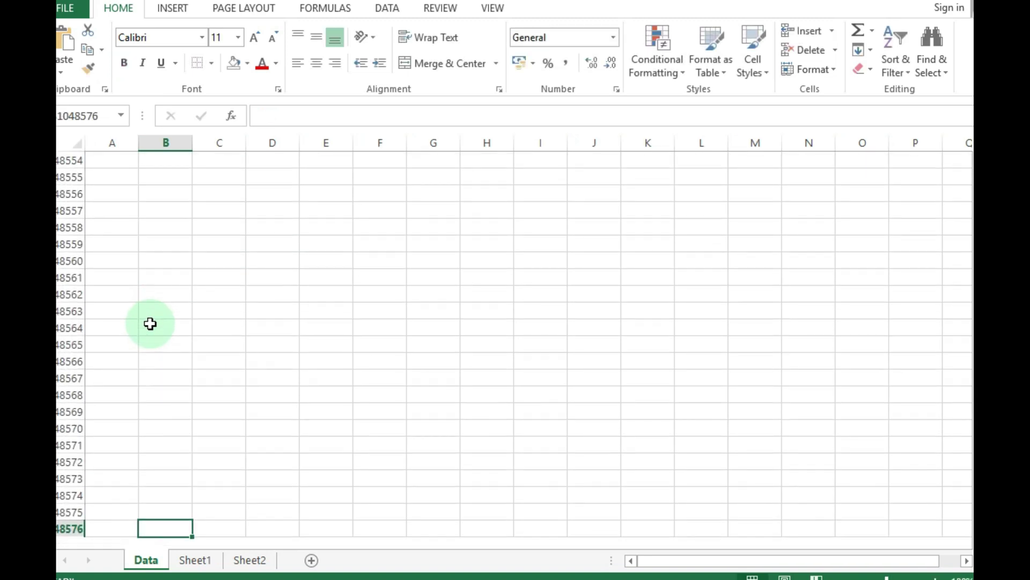
pyautogui.hotkey('ctrl', 'Up')
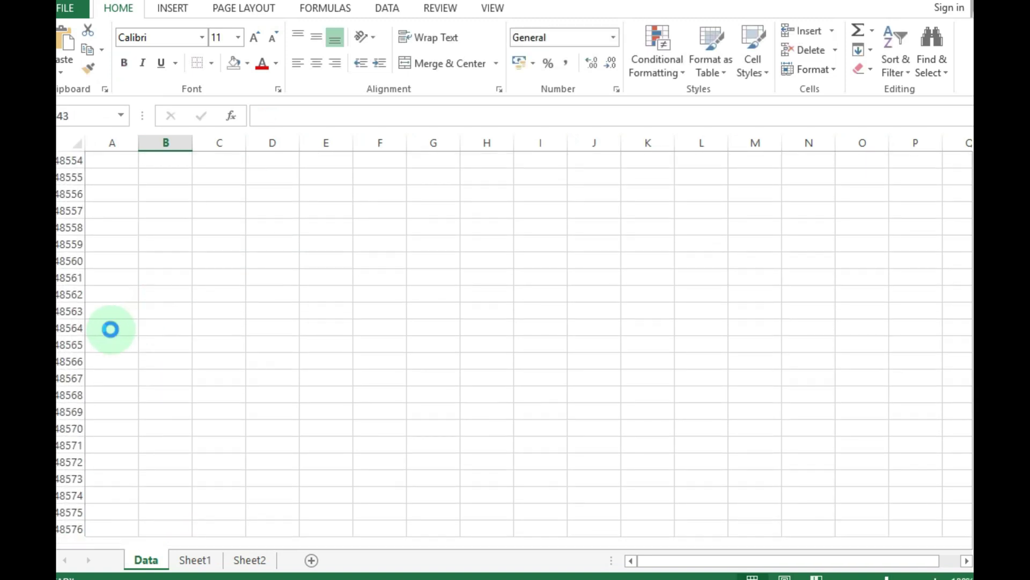
# Enter the label N2 in B43, below N1.
pyautogui.scroll(5, 166, 337)
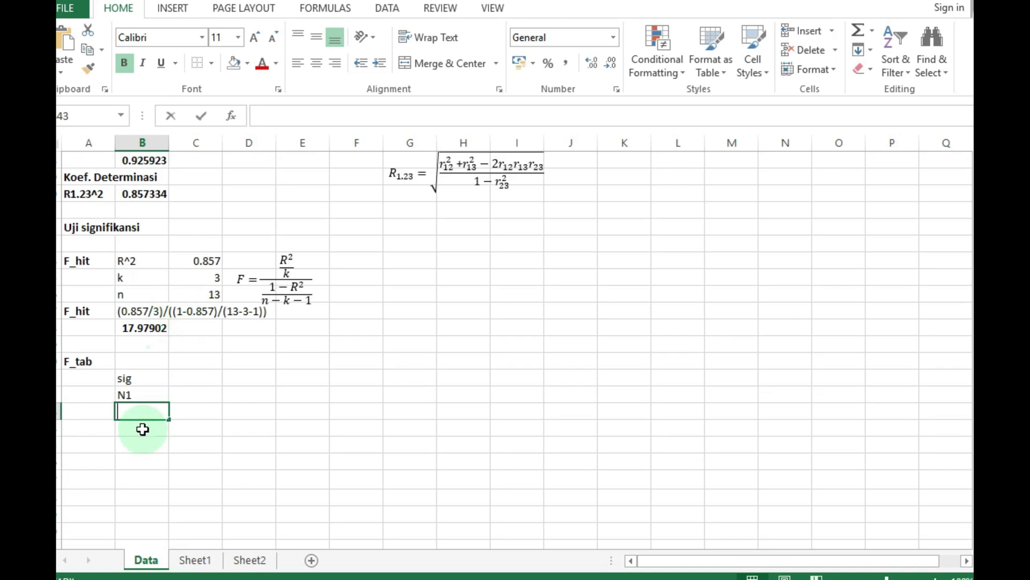
pyautogui.write('N2')
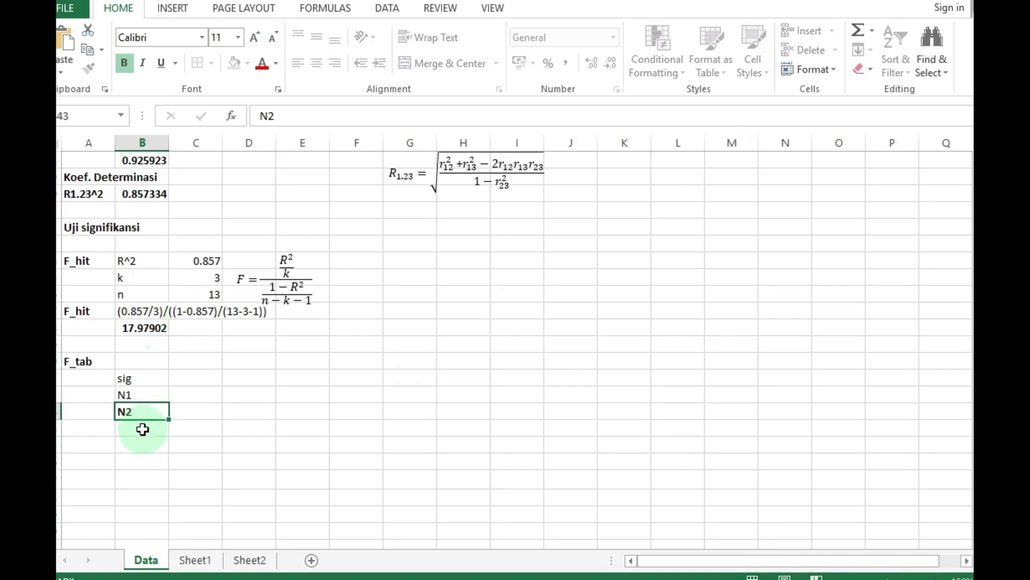
# Remove the bold formatting from N2 in B43 and enter 5%=0.05 beside sig in C41.
pyautogui.press('Return')
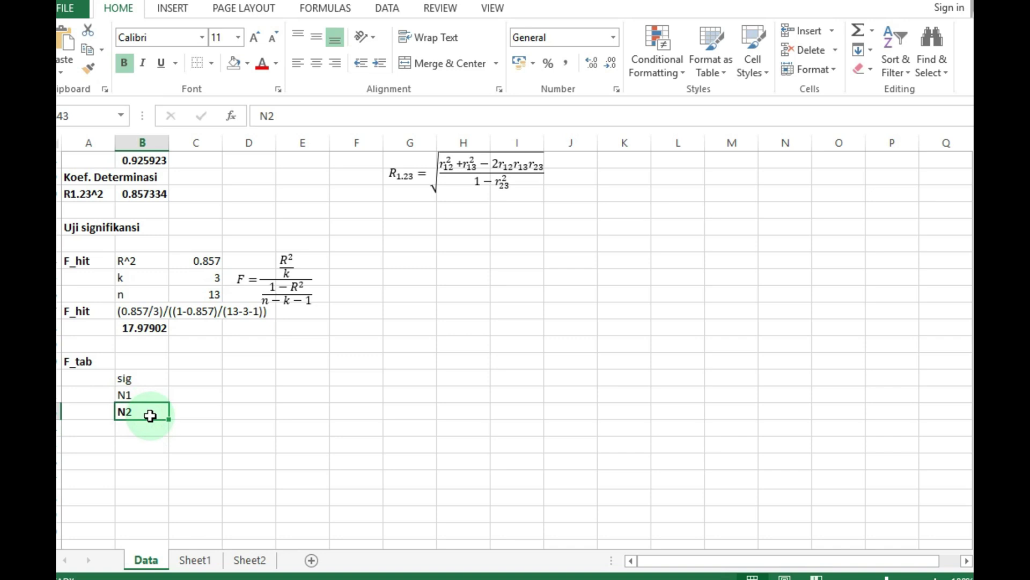
pyautogui.click(157, 390)
pyautogui.click(182, 366)
pyautogui.click(186, 389)
pyautogui.click(188, 376)
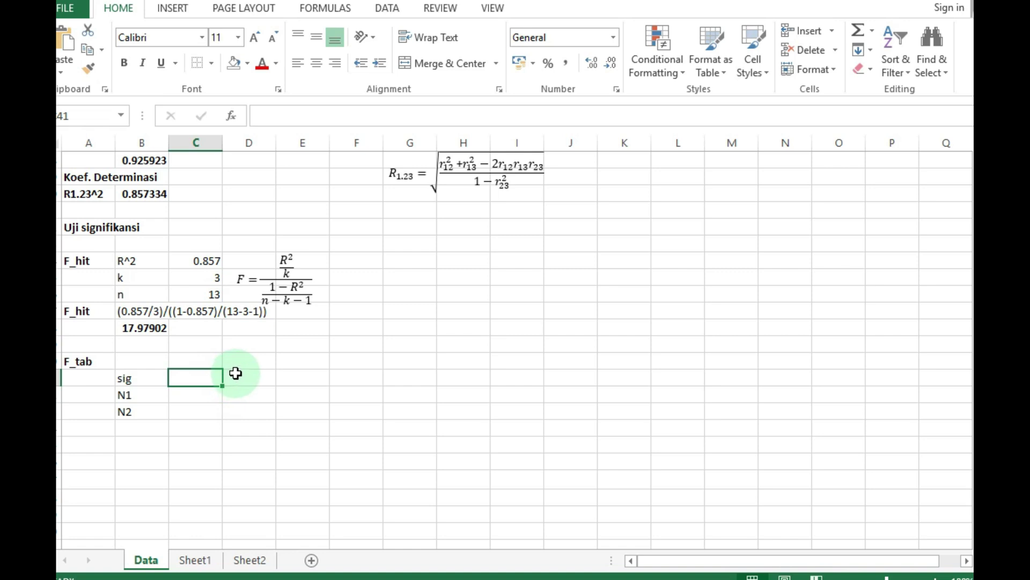
pyautogui.write('5%')
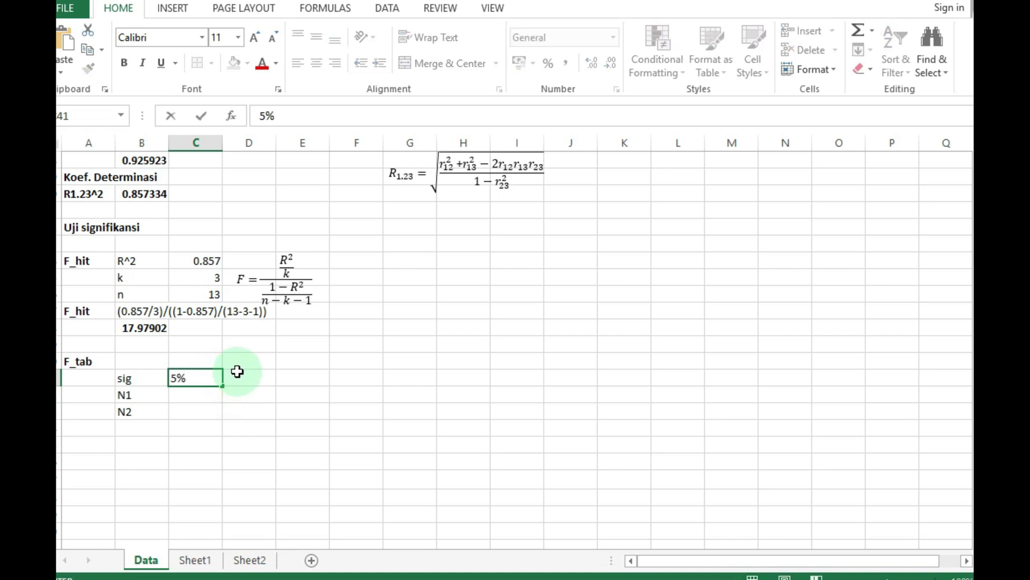
pyautogui.write('=0.05')
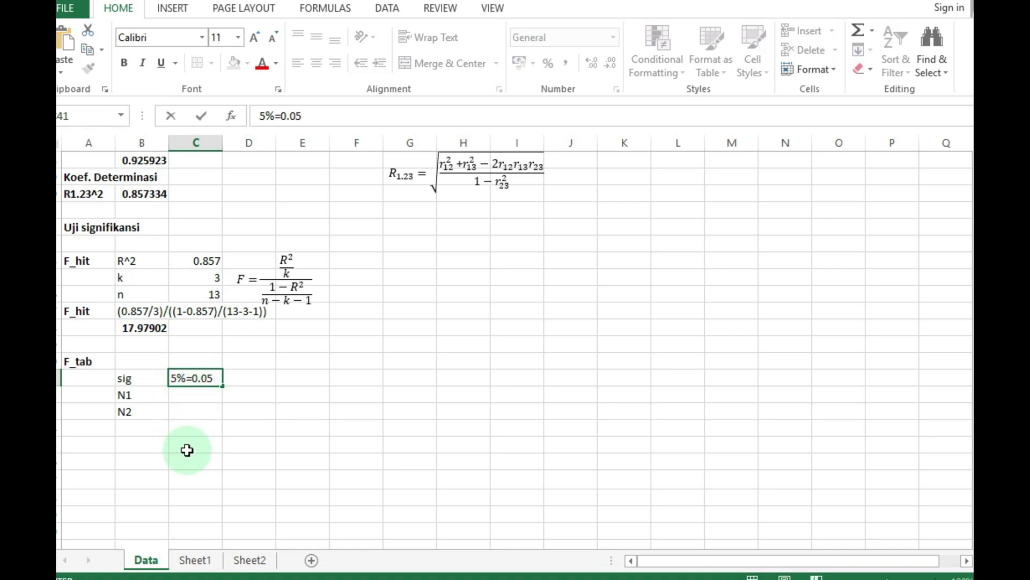
pyautogui.press('Return')
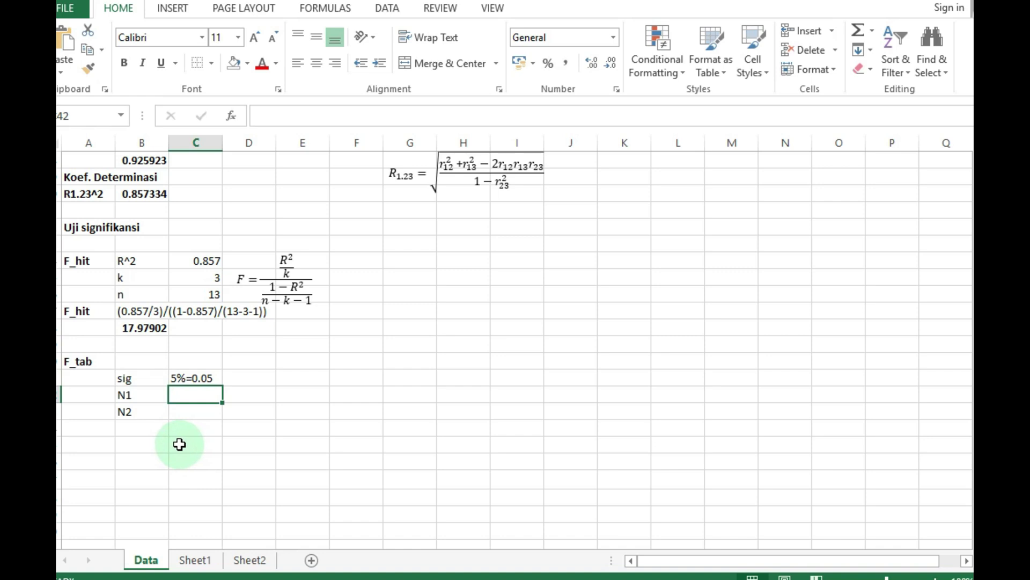
# Extend the label in B42 to N1(k-1) and enter 3-1=2 beside it in C42.
pyautogui.doubleClick(159, 396)
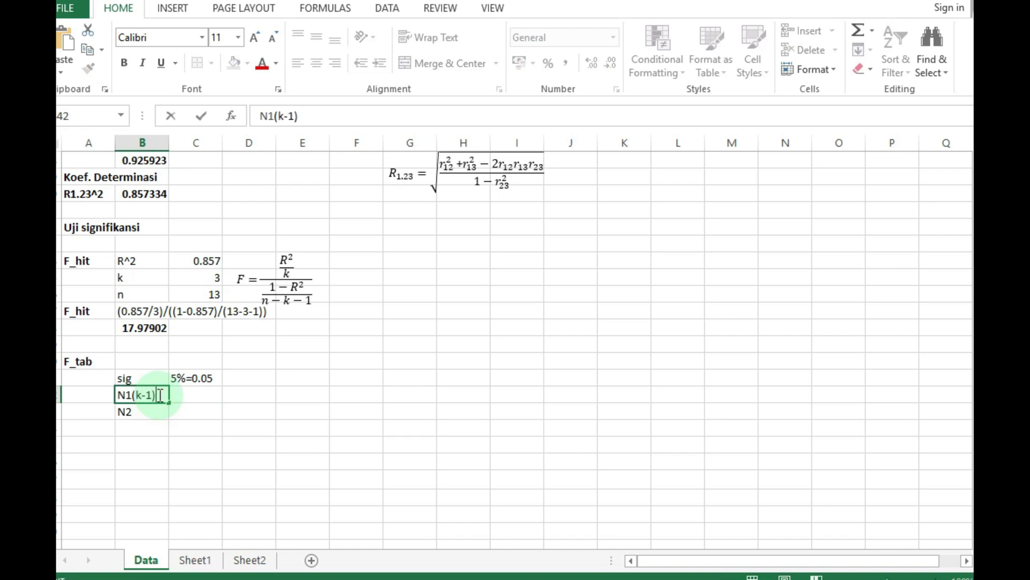
pyautogui.press('Tab')
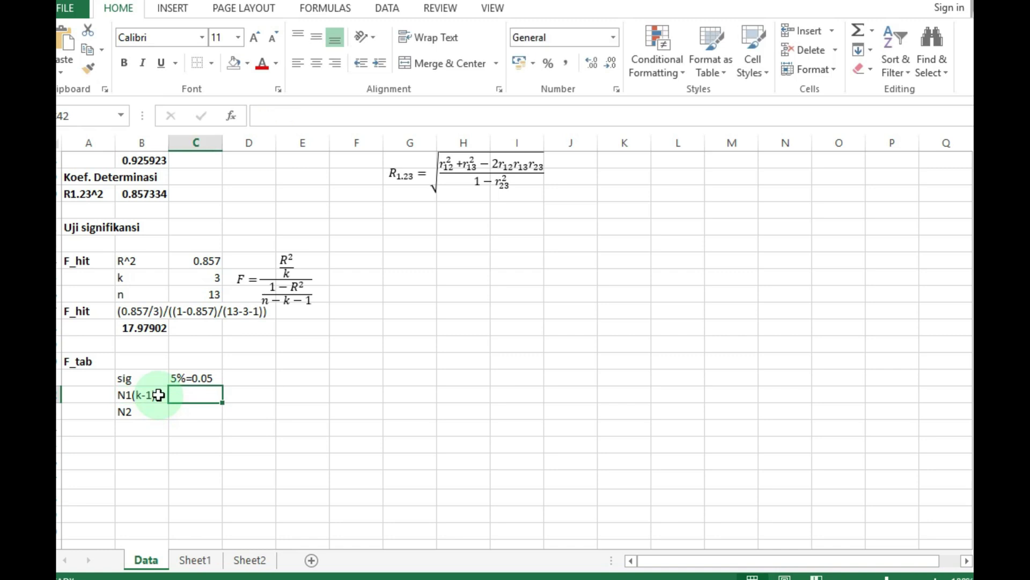
pyautogui.write('3')
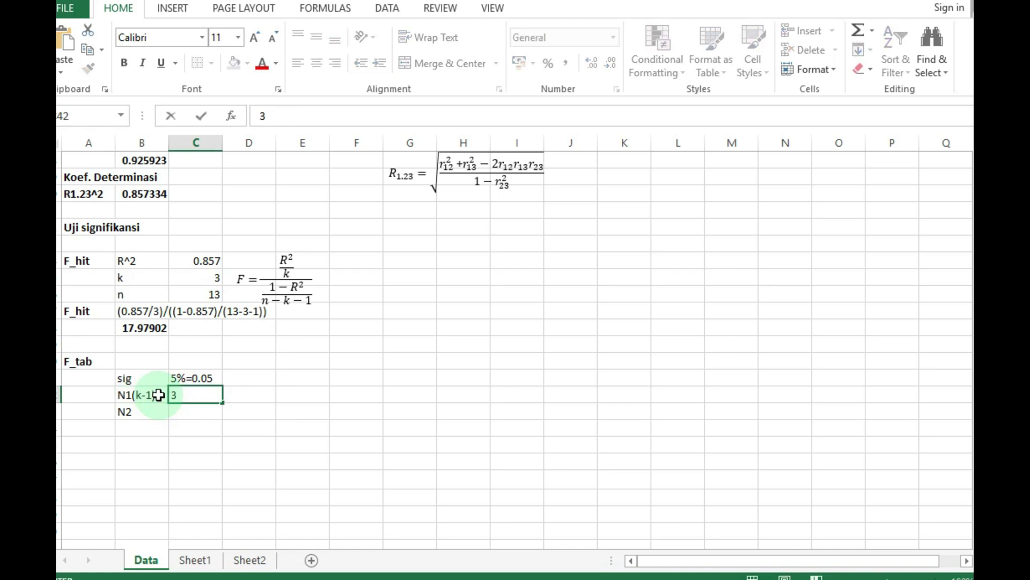
pyautogui.write('-1=2')
pyautogui.press('Return')
# Extend the label in B43 to N2(n-k) and enter 13-3=10 beside it in C43.
pyautogui.press('F2')
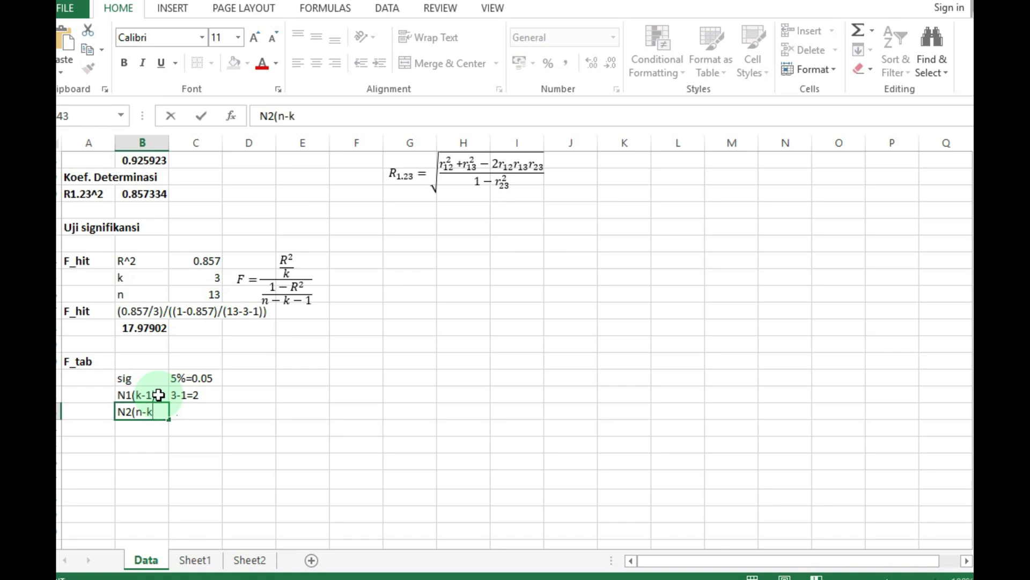
pyautogui.press('Tab')
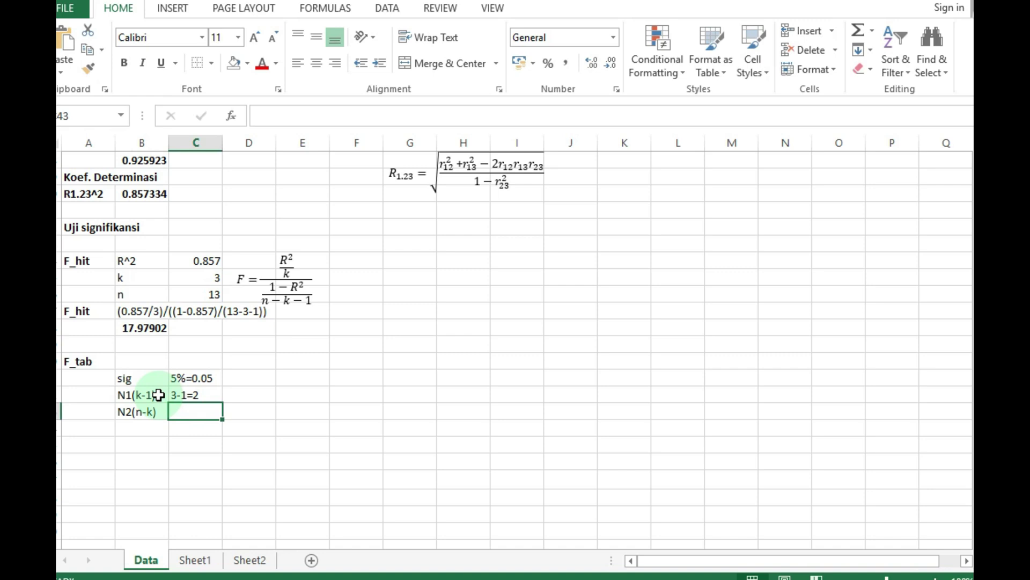
pyautogui.write('13-3=')
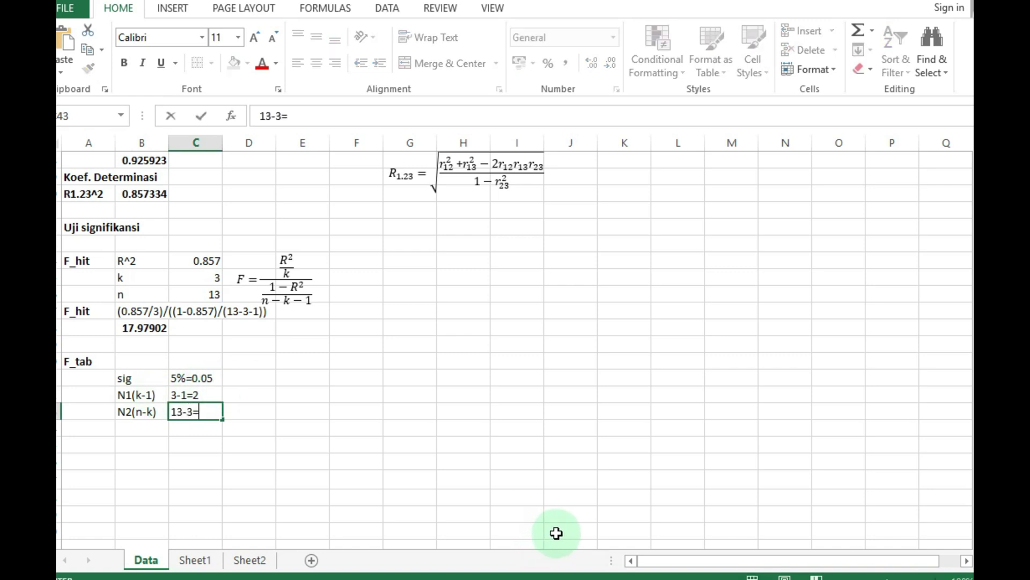
pyautogui.write('10')
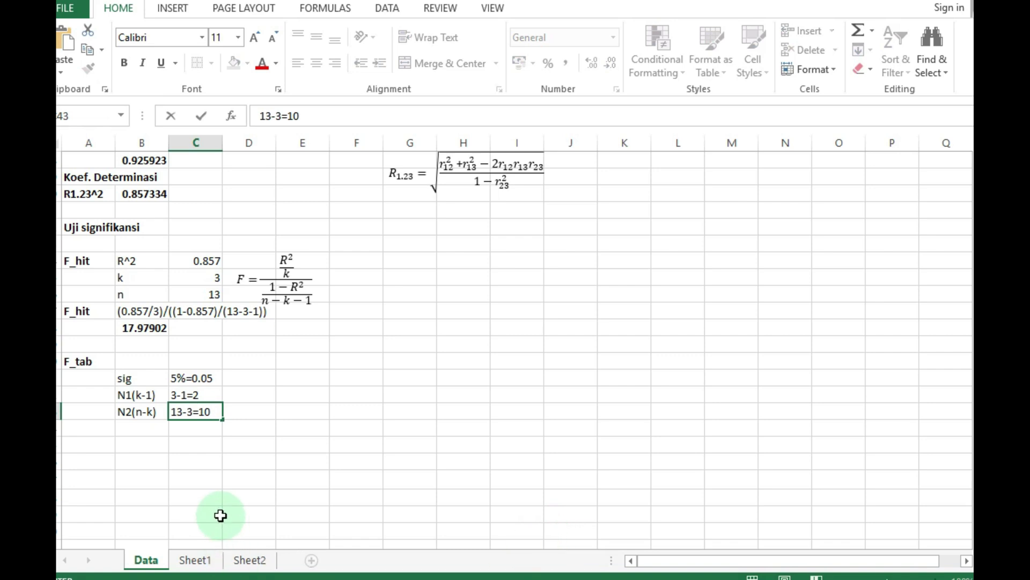
pyautogui.press('Return')
pyautogui.click(184, 462)
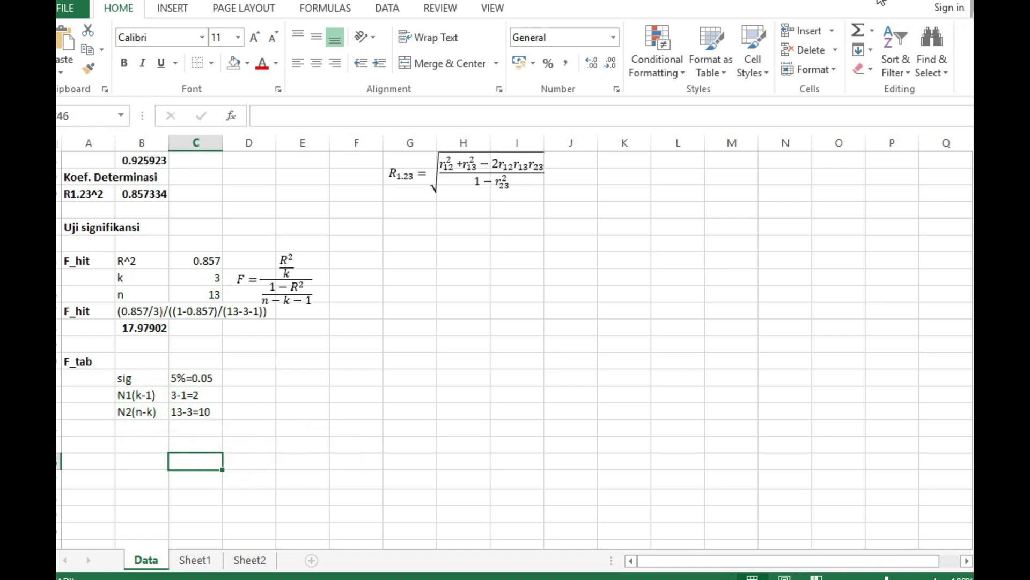
# Open the F distribution table for probability 0.05 on Sheet2 and locate its N1 and N2 headings.
pyautogui.hotkey('ctrl', 'pagedown')
pyautogui.hotkey('ctrl', 'pagedown')
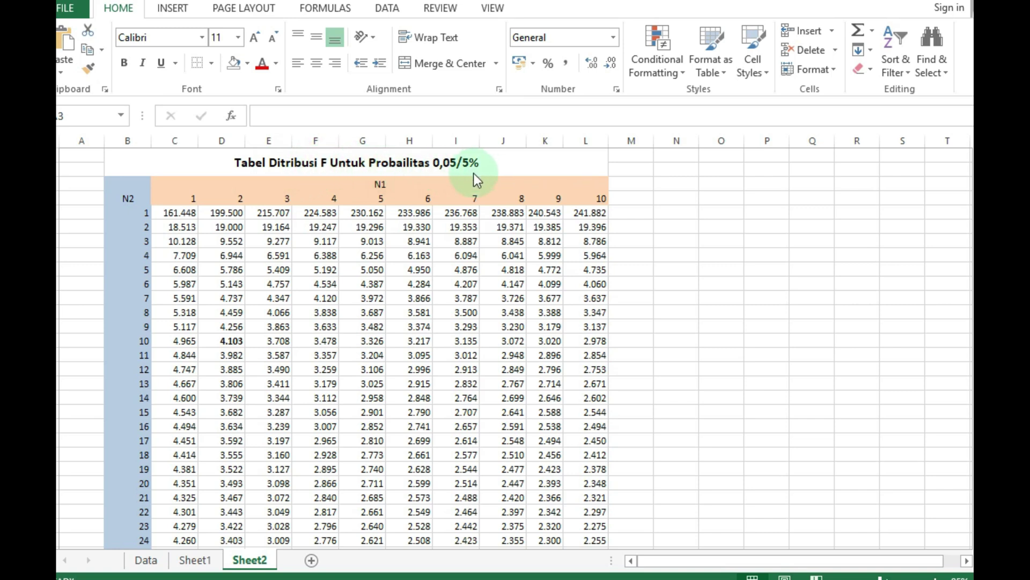
pyautogui.click(373, 183)
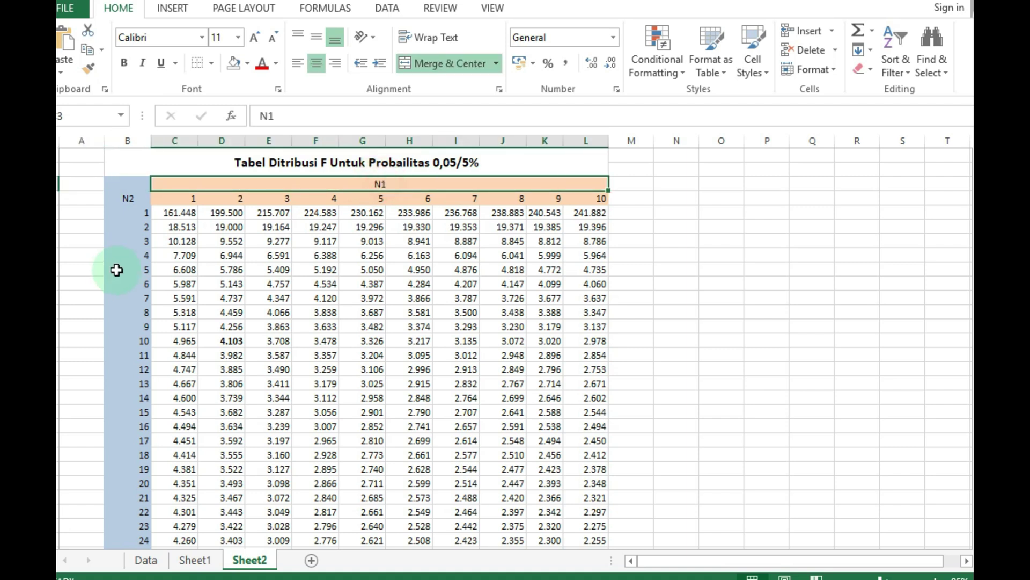
pyautogui.click(129, 203)
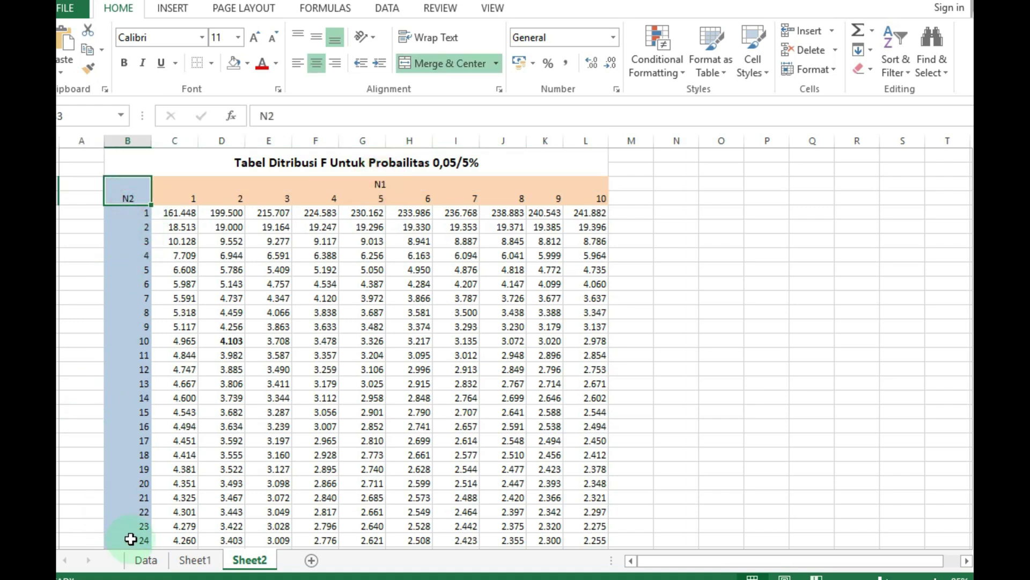
# Highlight the N1 column heading 2 in D4 of the F table with a yellow fill.
pyautogui.click(226, 198)
pyautogui.click(275, 63)
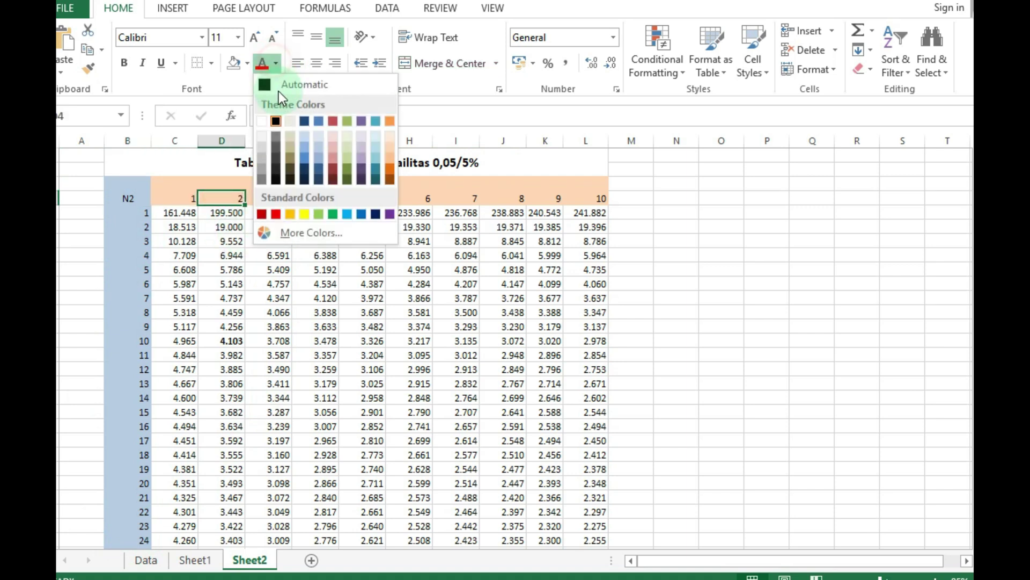
pyautogui.click(304, 214)
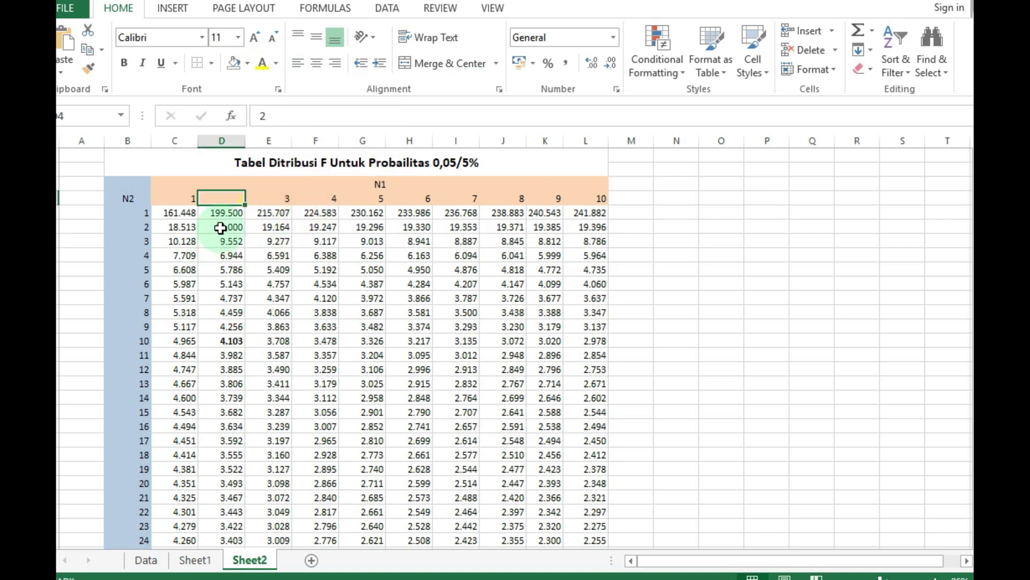
pyautogui.click(246, 69)
pyautogui.click(272, 196)
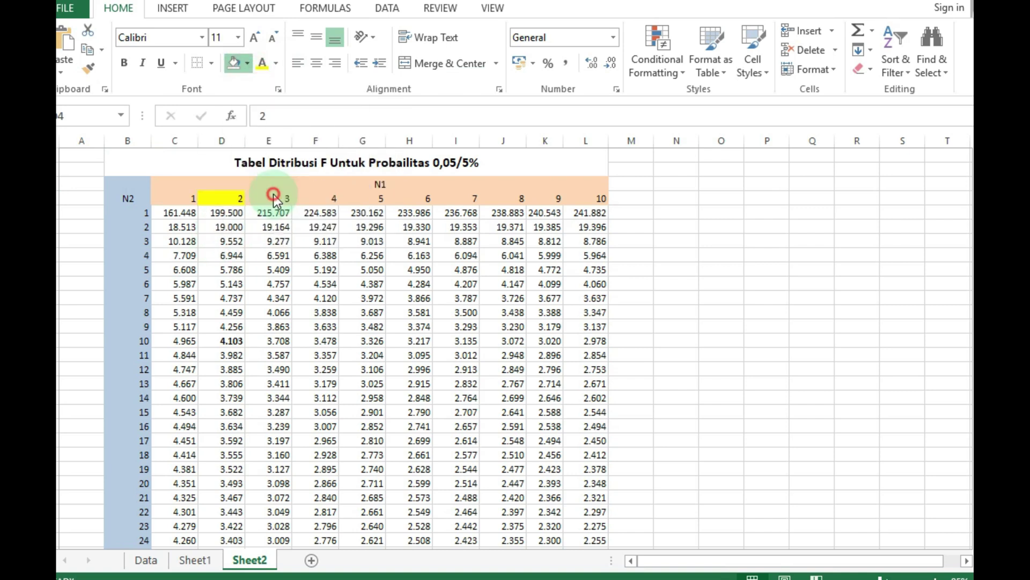
# Highlight the N2 row heading 10 in B14 of the F table with the same yellow fill.
pyautogui.click(78, 281)
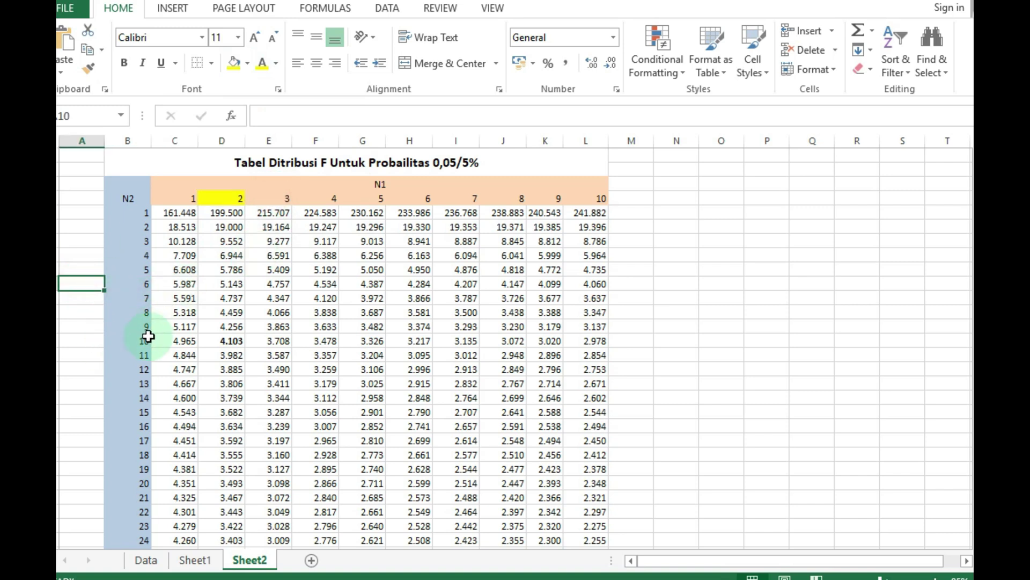
pyautogui.click(133, 336)
pyautogui.click(234, 62)
pyautogui.click(214, 327)
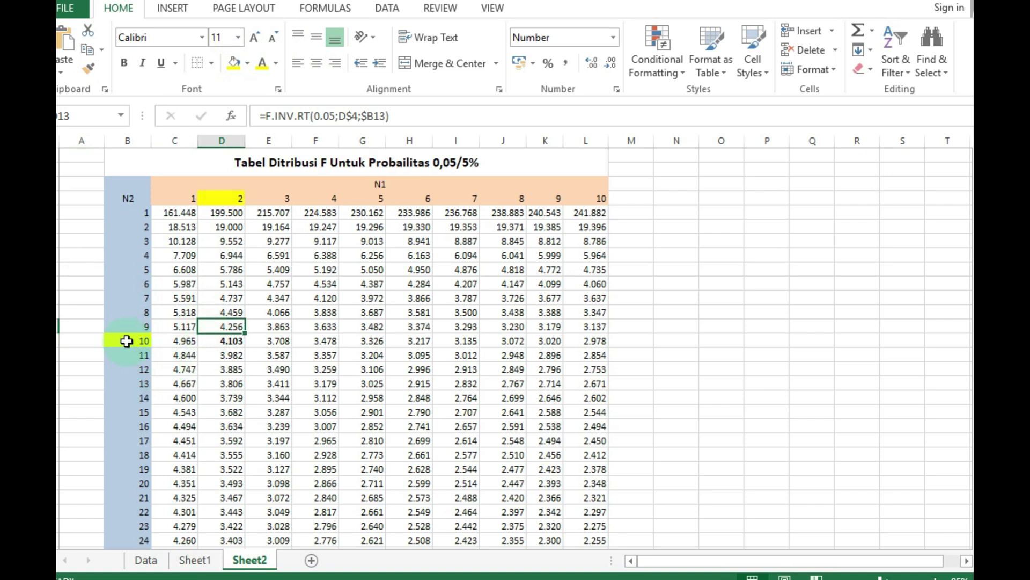
# Outline D4:D14 and B14:D14 in the F table with thick borders and select the bold value at their intersection in D14.
pyautogui.moveTo(234, 201); pyautogui.dragTo(234, 341)
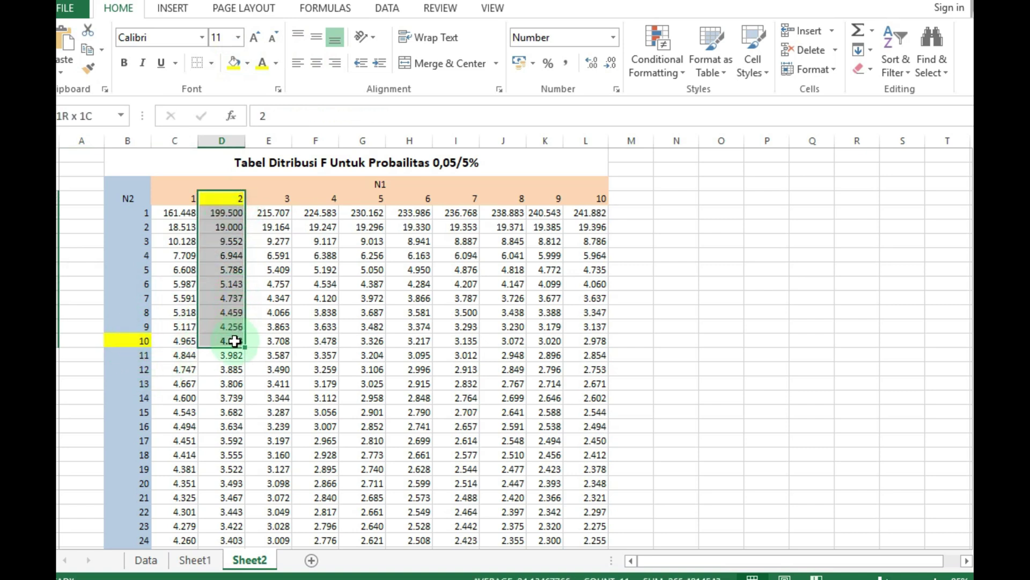
pyautogui.click(210, 63)
pyautogui.click(231, 236)
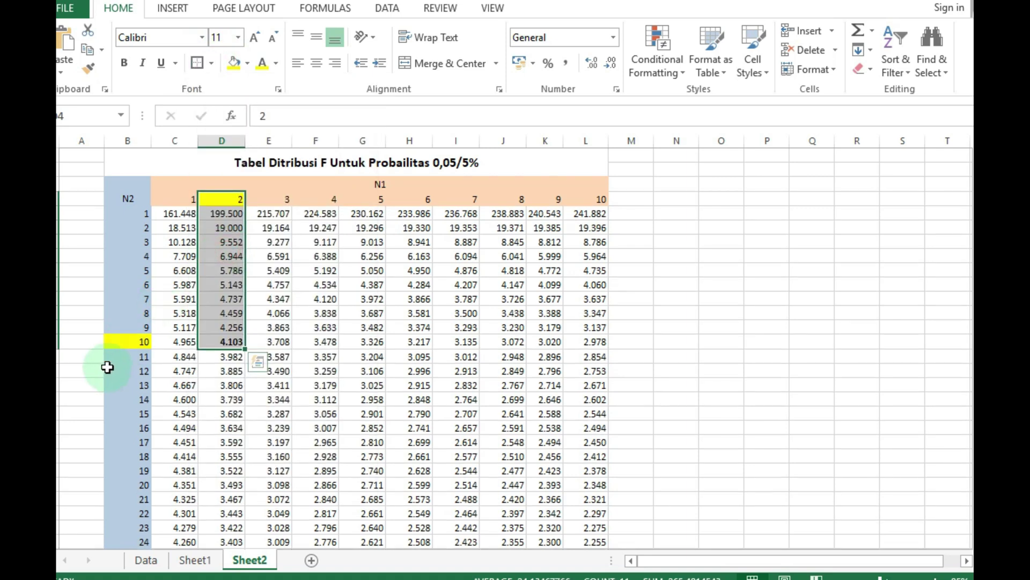
pyautogui.moveTo(115, 343); pyautogui.dragTo(228, 341)
pyautogui.click(198, 62)
pyautogui.click(177, 371)
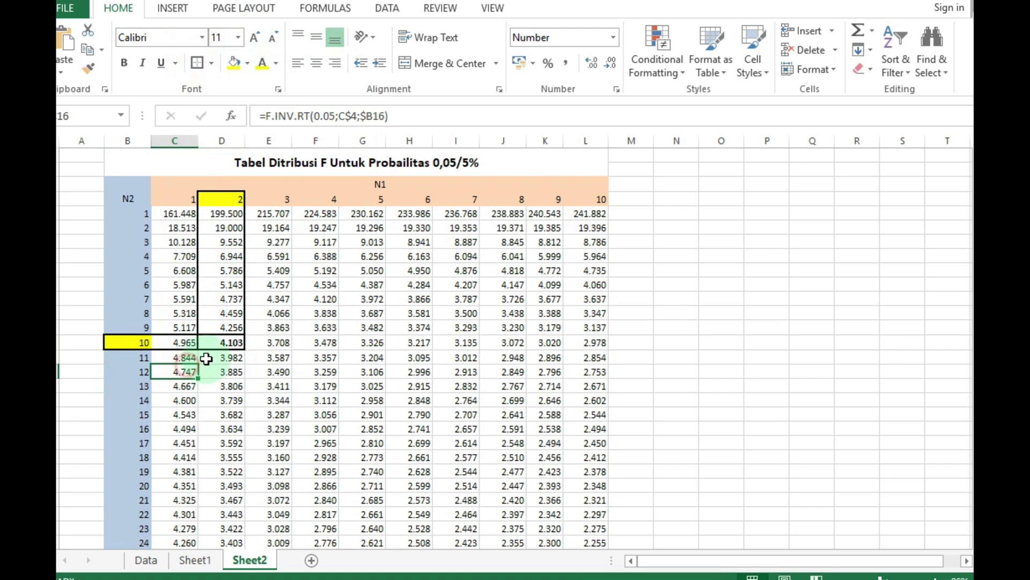
pyautogui.click(234, 347)
pyautogui.hotkey('ctrl', 'b')
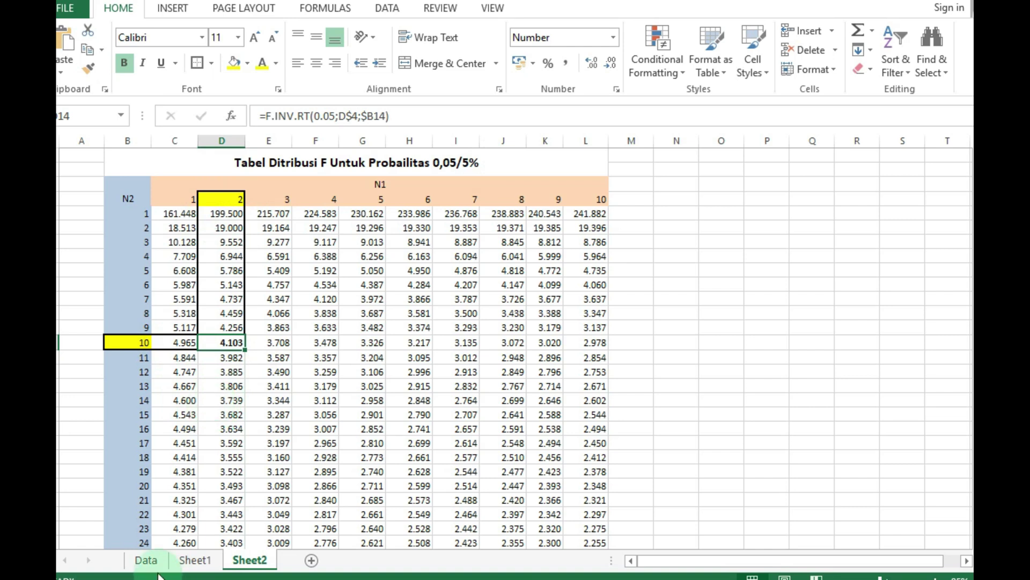
# On the Data sheet, enter the label F_tab in A44 and the table value 4.103 in B44.
pyautogui.click(146, 561)
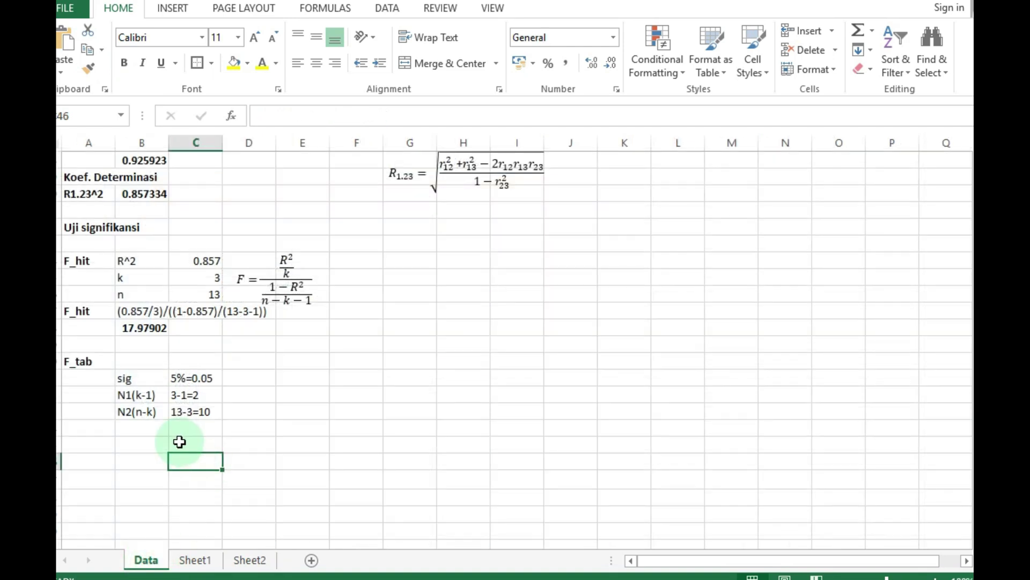
pyautogui.click(98, 430)
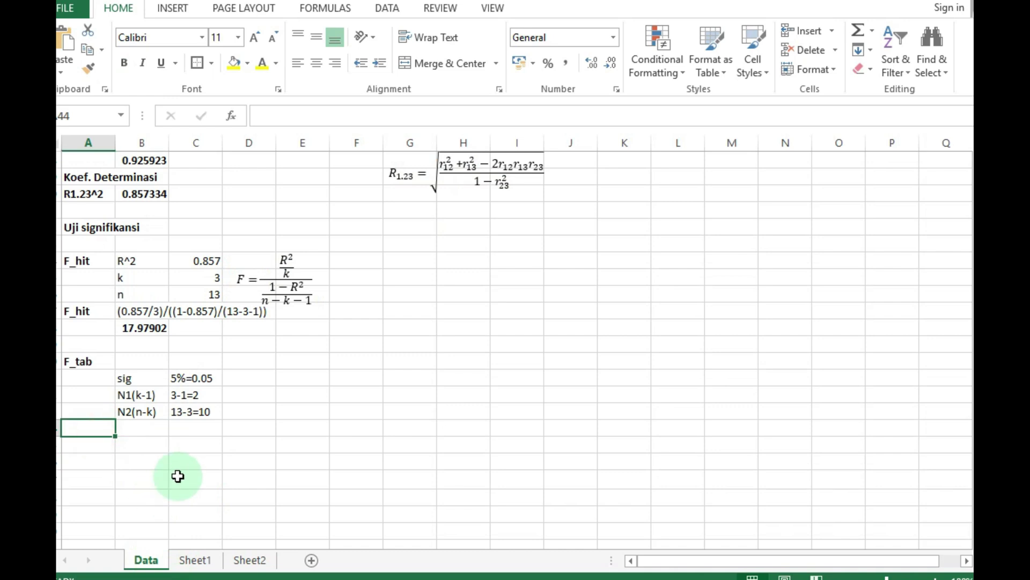
pyautogui.write('F_tab')
pyautogui.press('Tab')
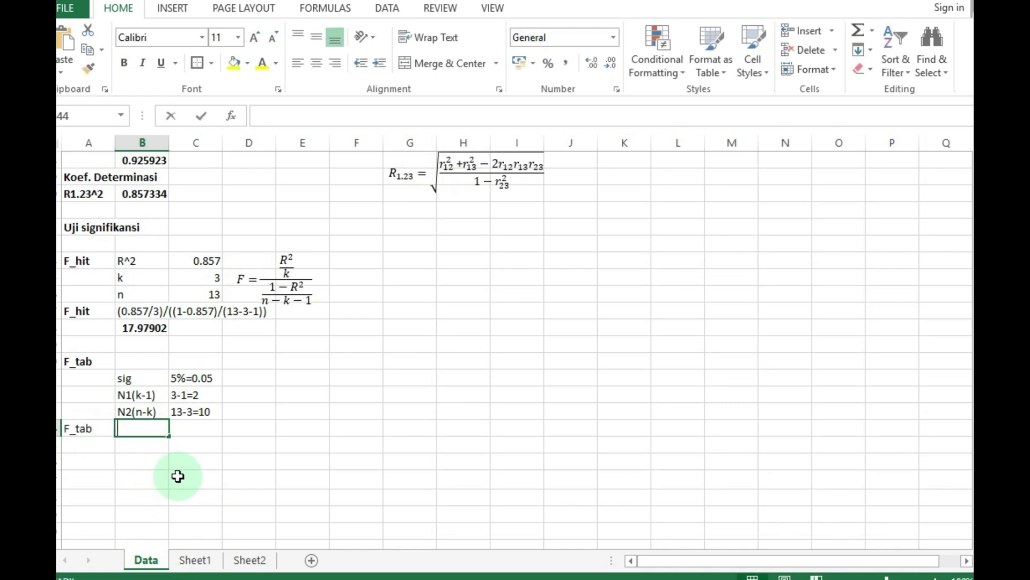
pyautogui.write('4')
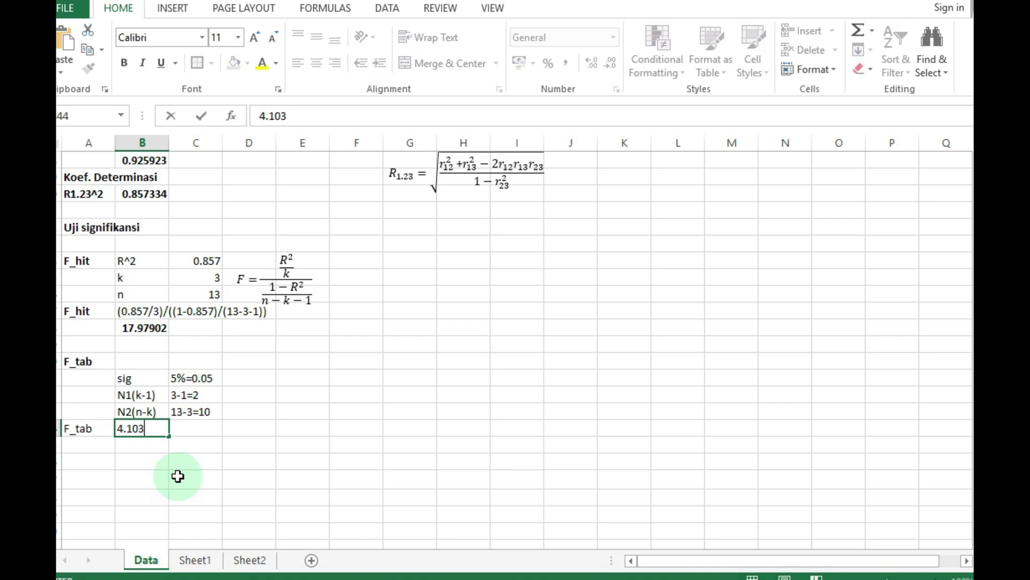
pyautogui.write('.103')
pyautogui.click(145, 486)
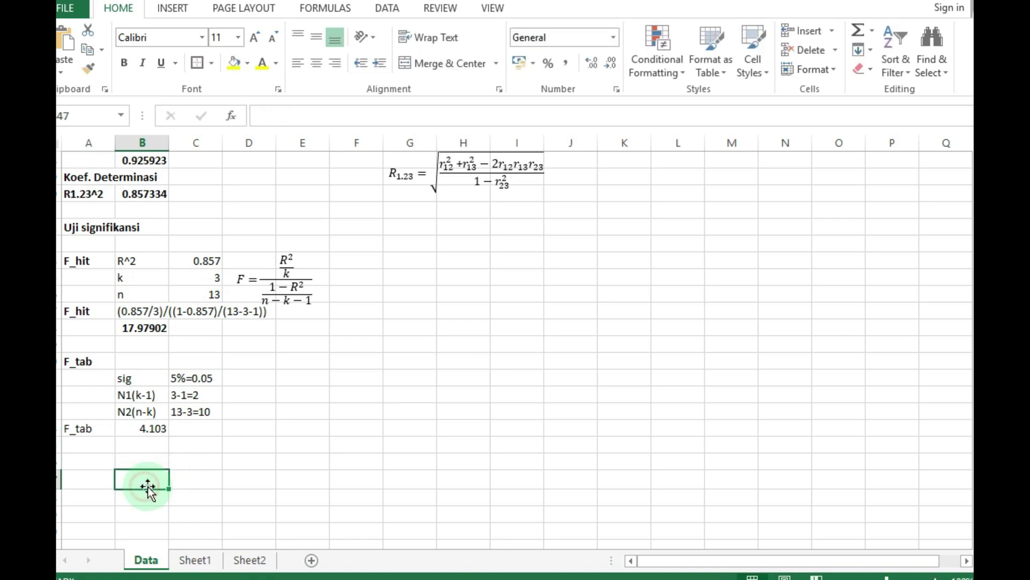
# Make the value 4.103 in B44 and its F_tab label in A44 bold.
pyautogui.click(153, 428)
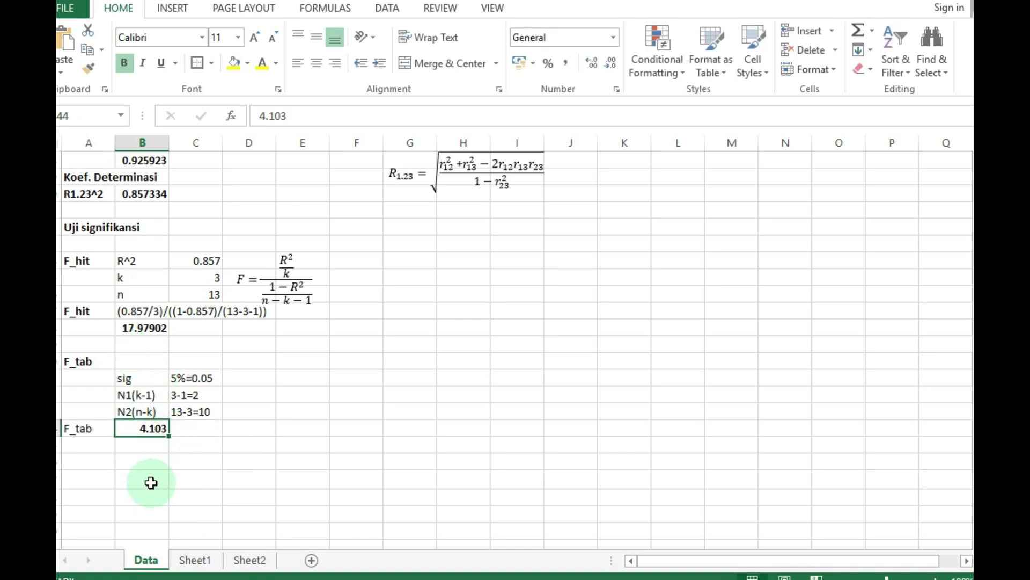
pyautogui.click(81, 427)
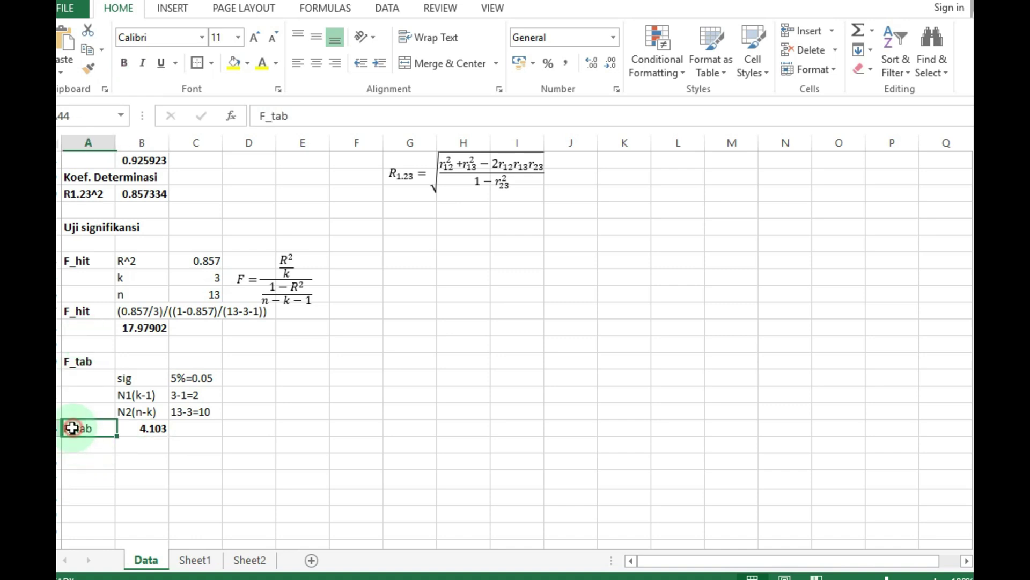
pyautogui.click(133, 491)
# Enter the heading Bandingkan in A46, below the F_tab result.
pyautogui.click(85, 465)
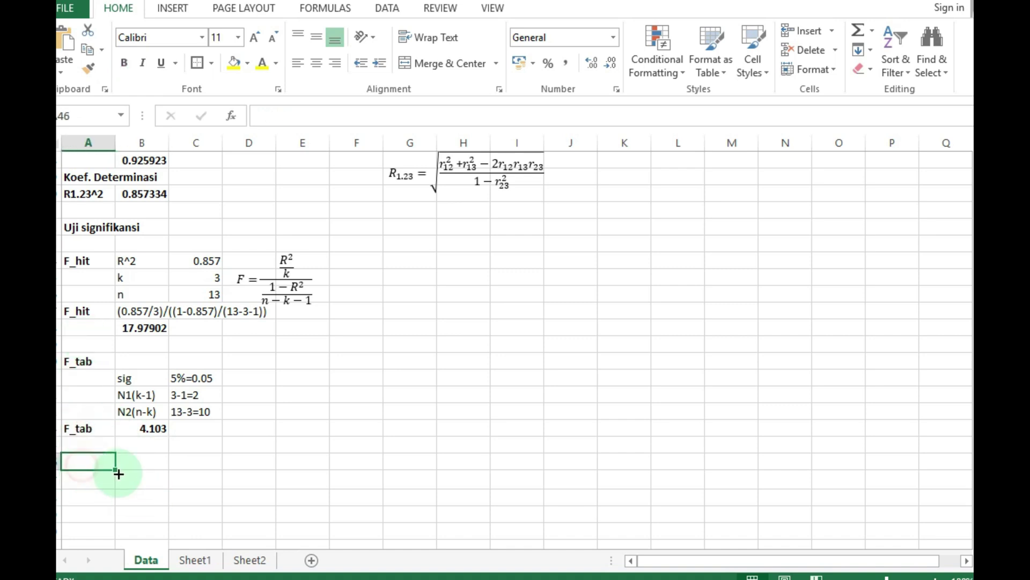
pyautogui.write('Bandinhk')
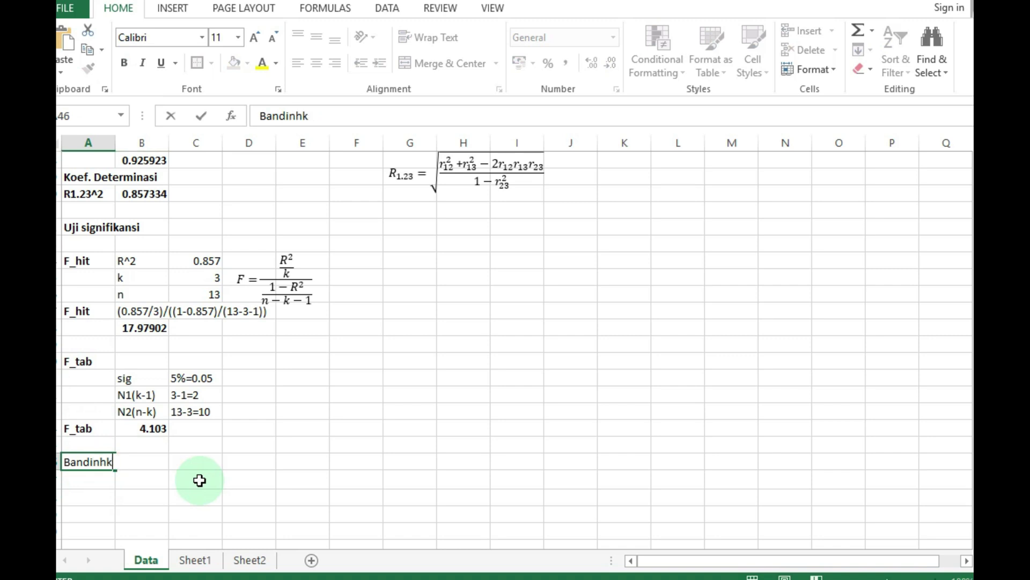
pyautogui.press('Return')
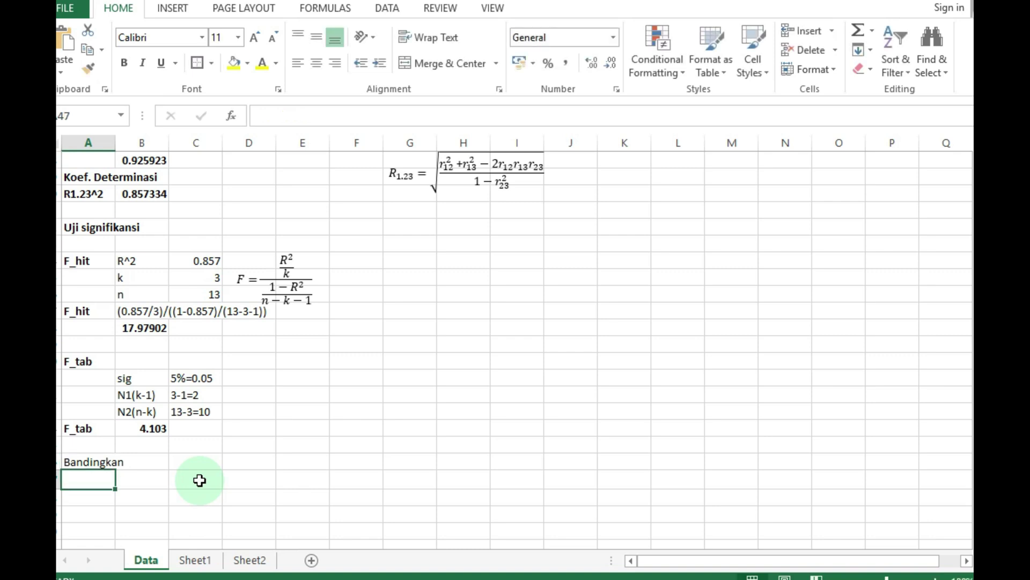
# Copy the bold F_hit and F_tab labels into B47 and C47 as column headings under Bandingkan.
pyautogui.click(120, 476)
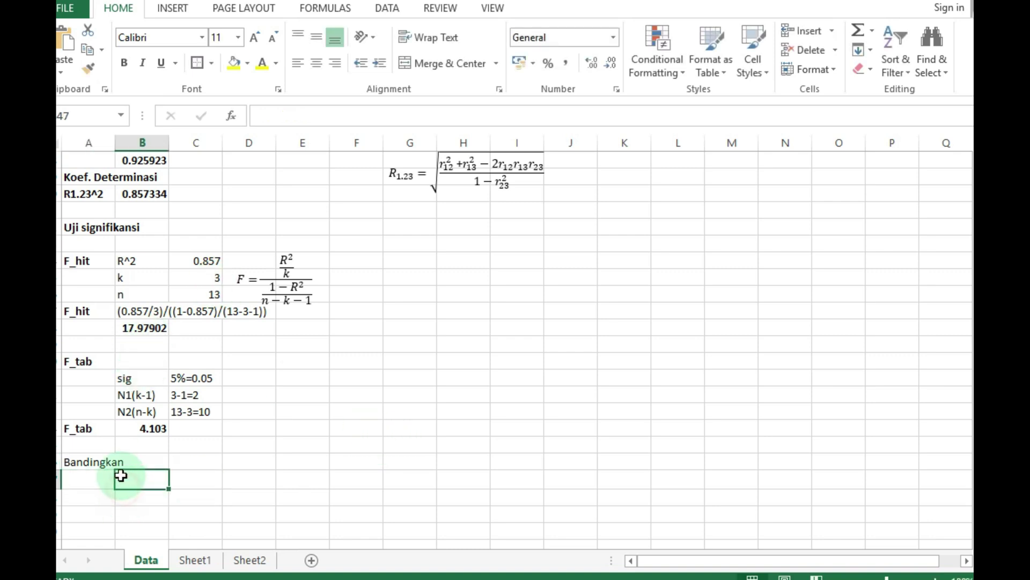
pyautogui.click(79, 311)
pyautogui.hotkey('ctrl', 'c')
pyautogui.click(147, 474)
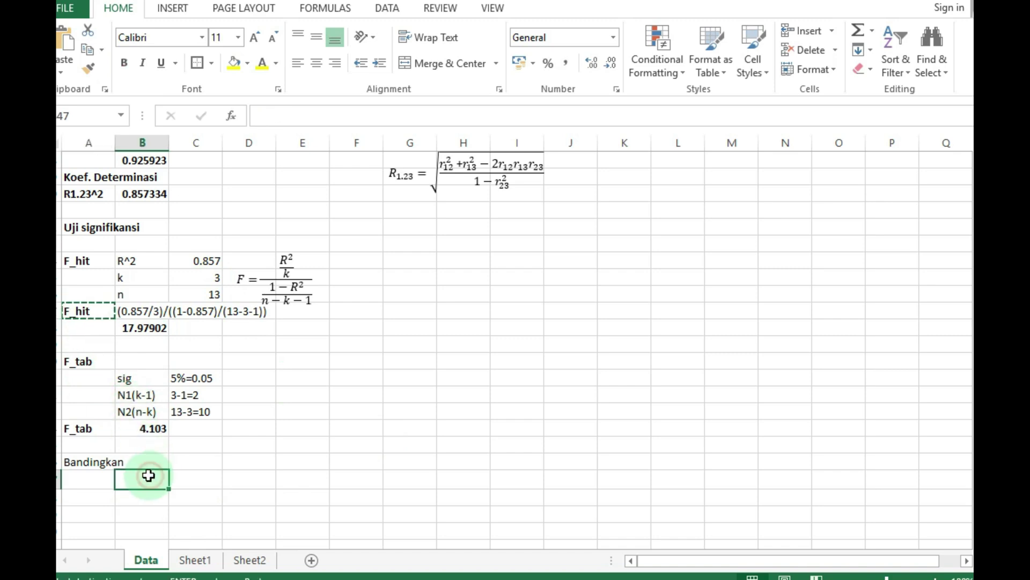
pyautogui.hotkey('ctrl', 'v')
pyautogui.click(81, 429)
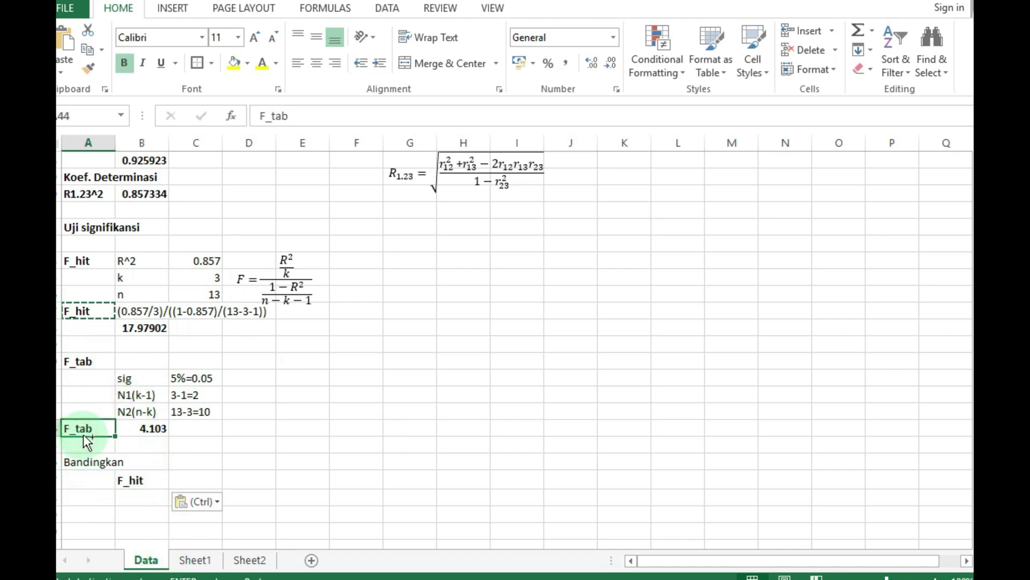
pyautogui.hotkey('ctrl', 'c')
pyautogui.click(185, 485)
pyautogui.hotkey('ctrl', 'v')
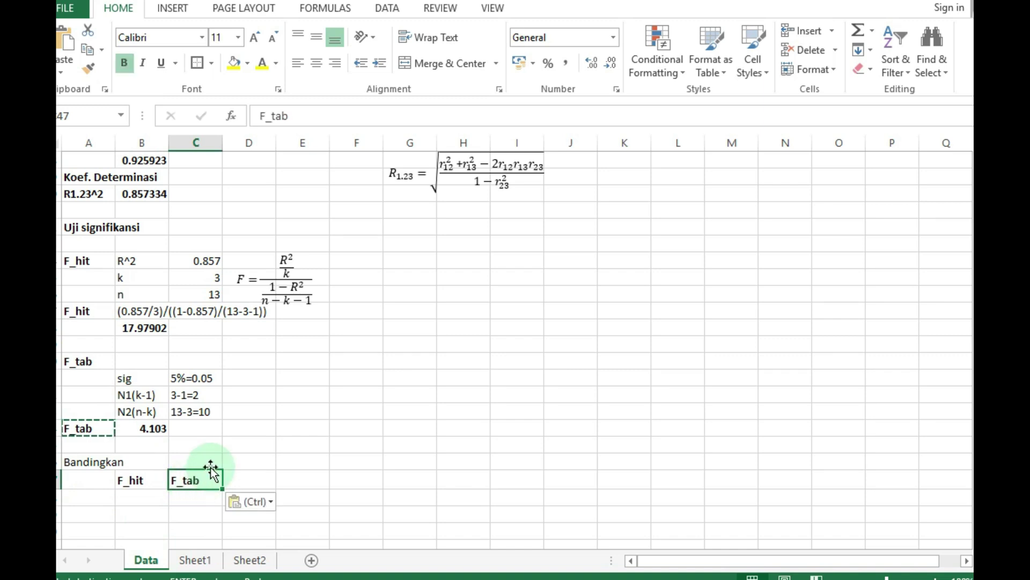
# Enter the calculated value 17.979 under F_hit in B48 and the table value 4.103 under F_tab in C48.
pyautogui.click(131, 329)
pyautogui.hotkey('ctrl', 'c')
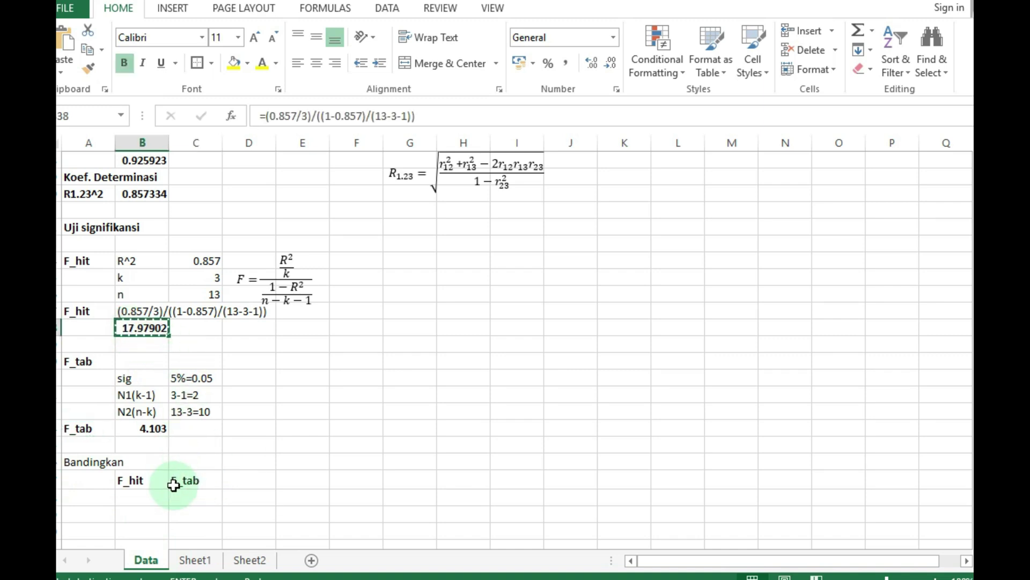
pyautogui.click(146, 497)
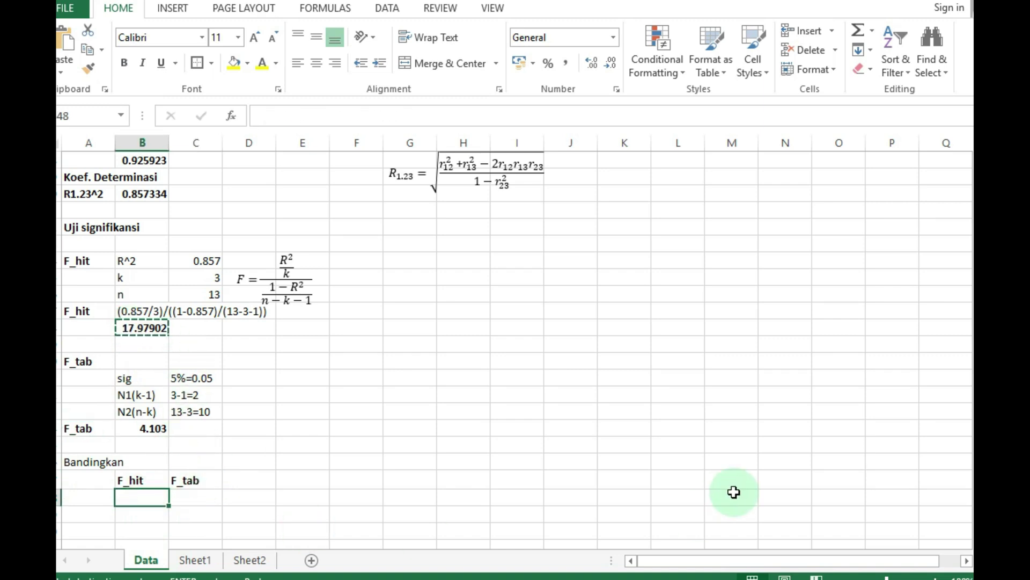
pyautogui.write('17.979')
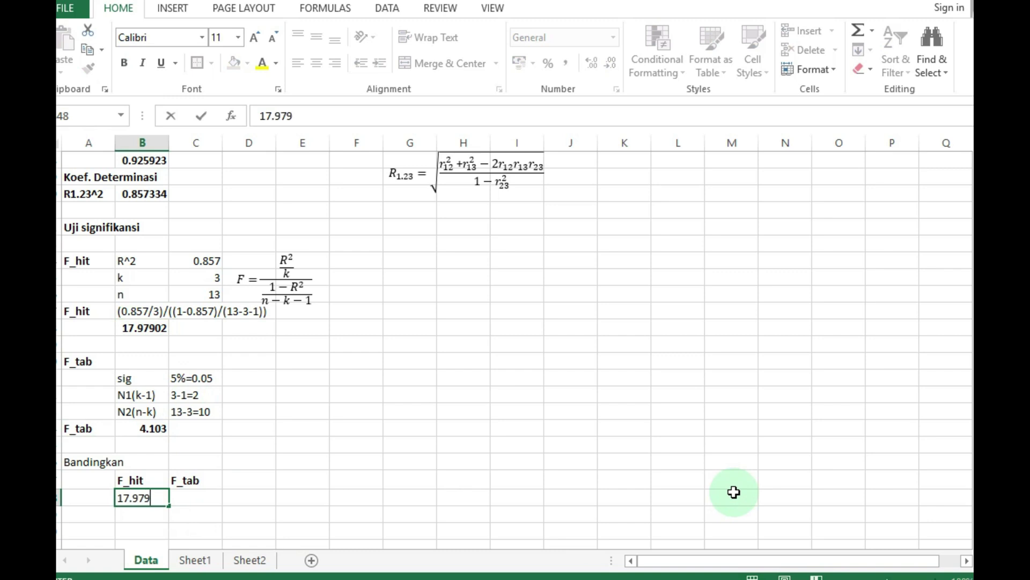
pyautogui.press('Tab')
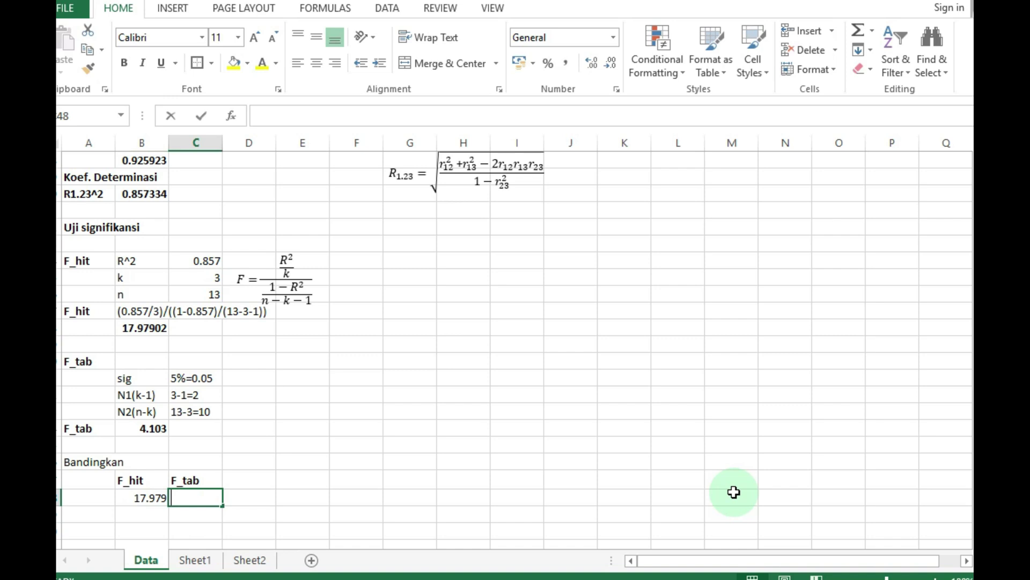
pyautogui.write('4.103')
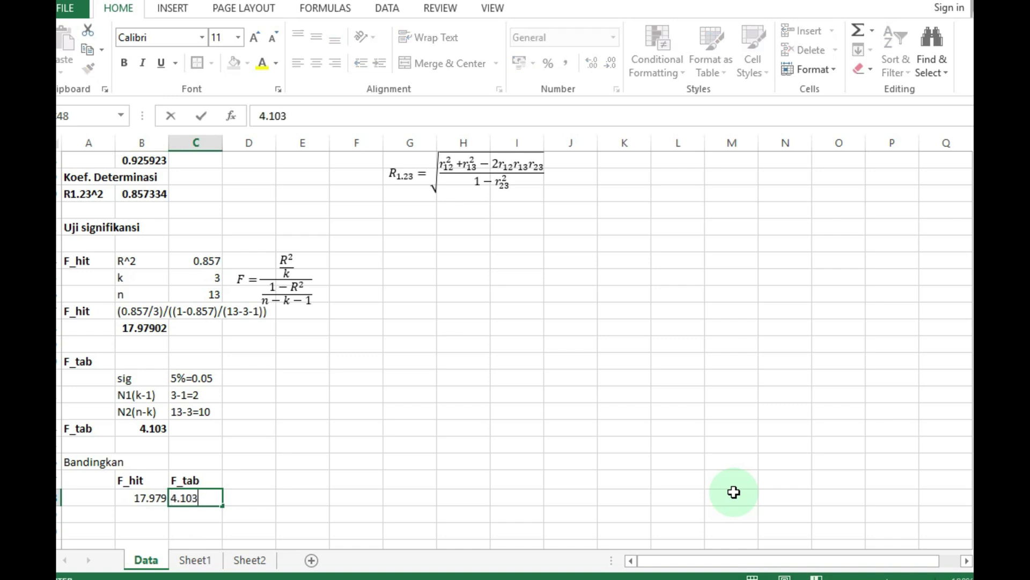
pyautogui.press('Tab')
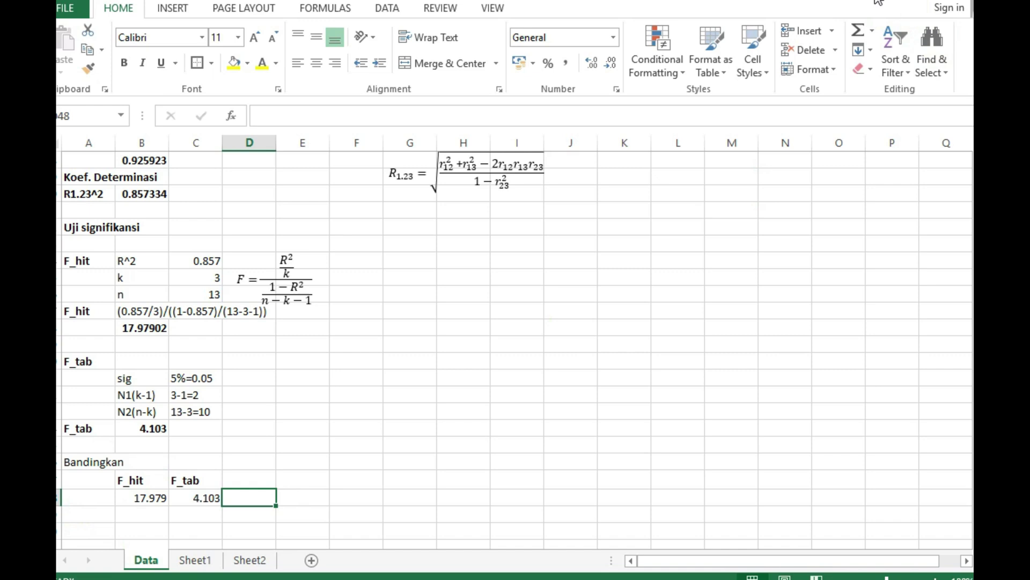
# Paste the decision rule "jika Fhit≤ Ftab maka H0 diterima" into E48, beside the compared values.
pyautogui.hotkey('ctrl', 'c')
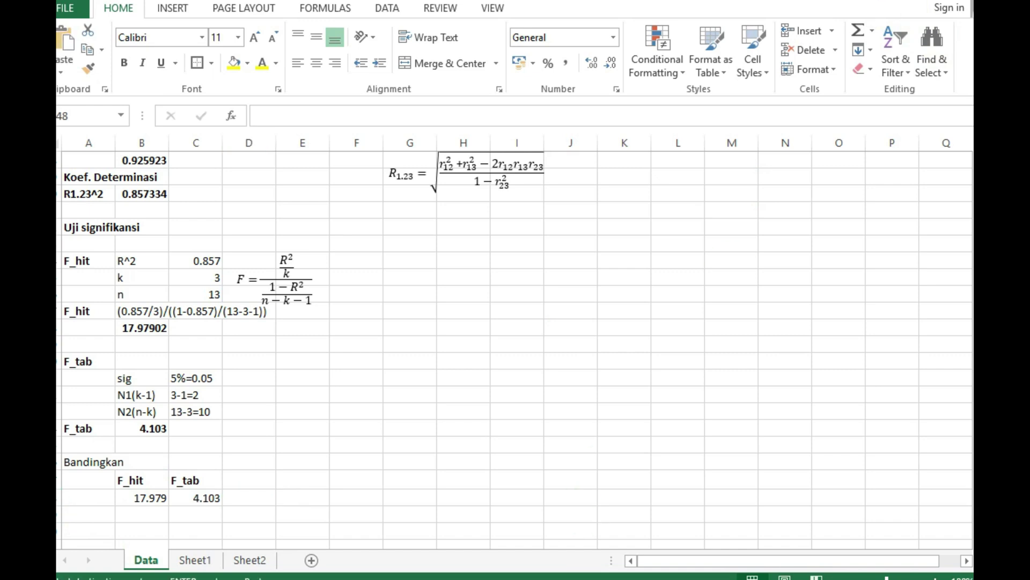
pyautogui.click(293, 502)
pyautogui.hotkey('ctrl', 'v')
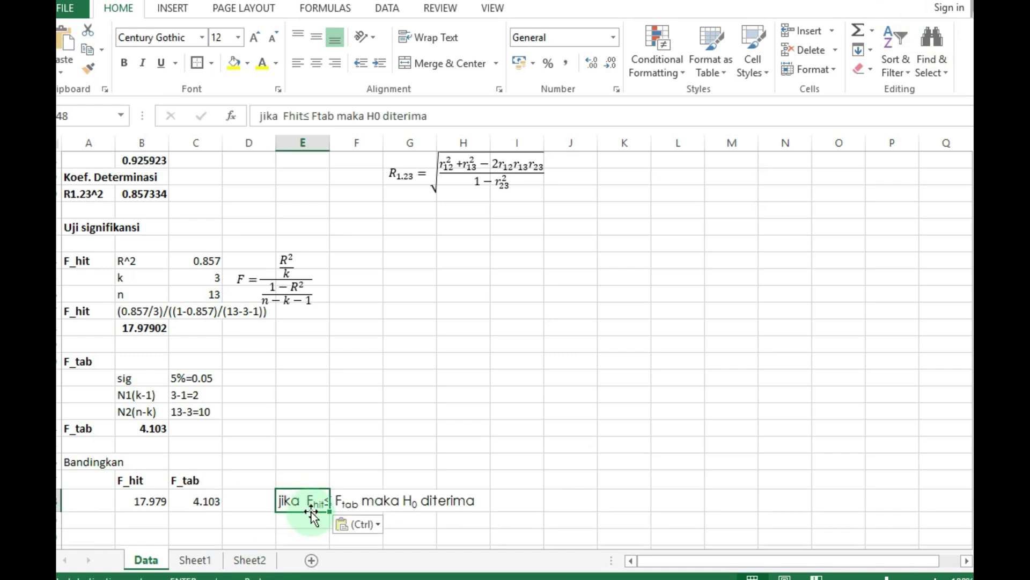
pyautogui.click(254, 524)
pyautogui.scroll(-2, 308, 435)
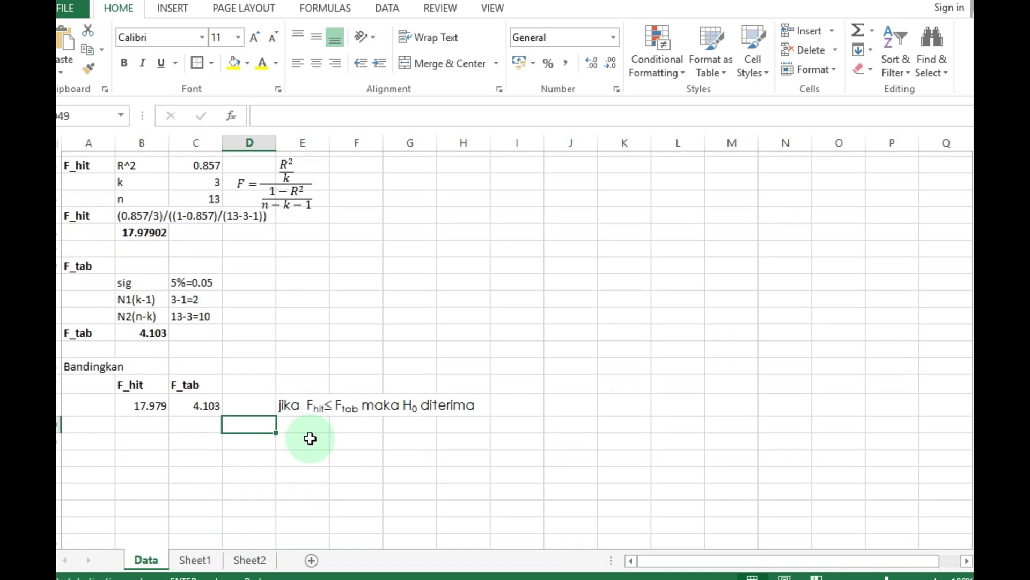
pyautogui.press('Escape')
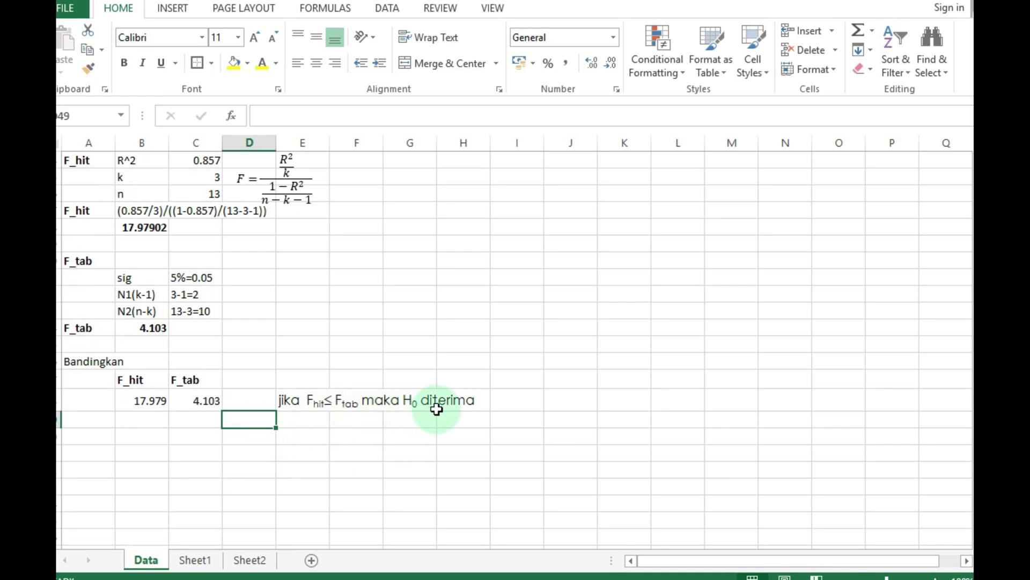
# Compare the F_hit and F_tab values against the decision rule and enter the verdict H0 Tolak in B49.
pyautogui.click(142, 403)
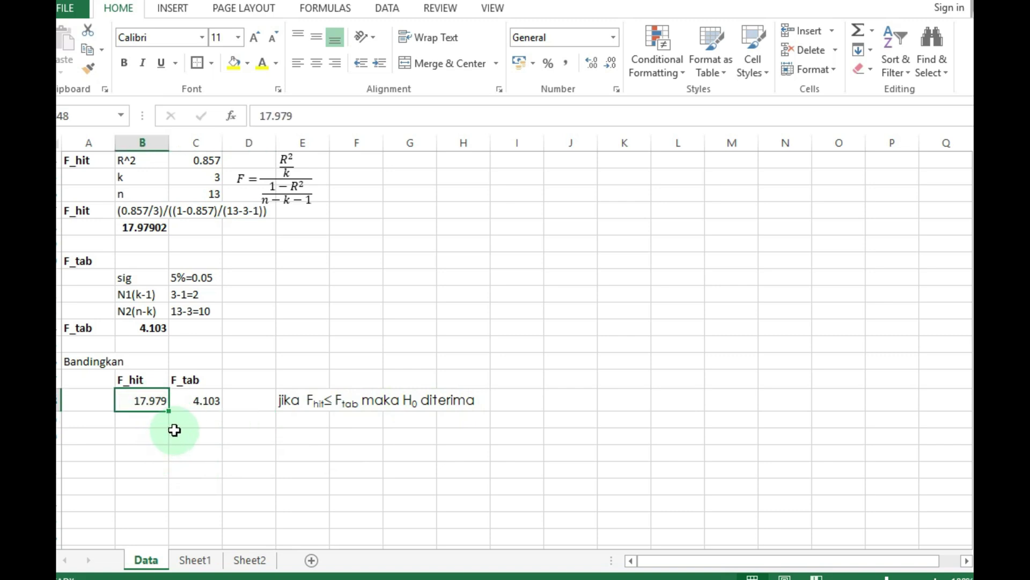
pyautogui.click(200, 402)
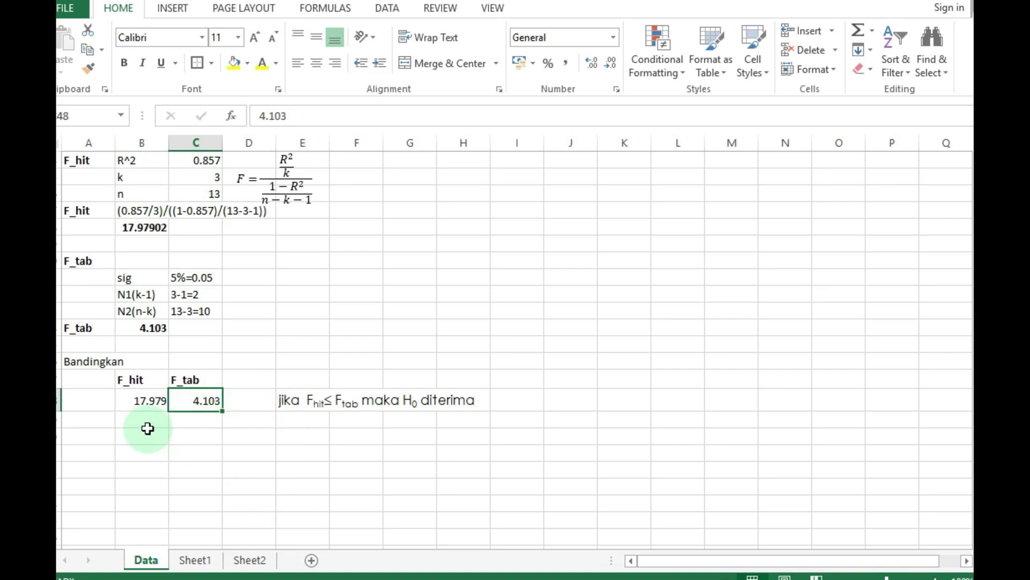
pyautogui.click(144, 408)
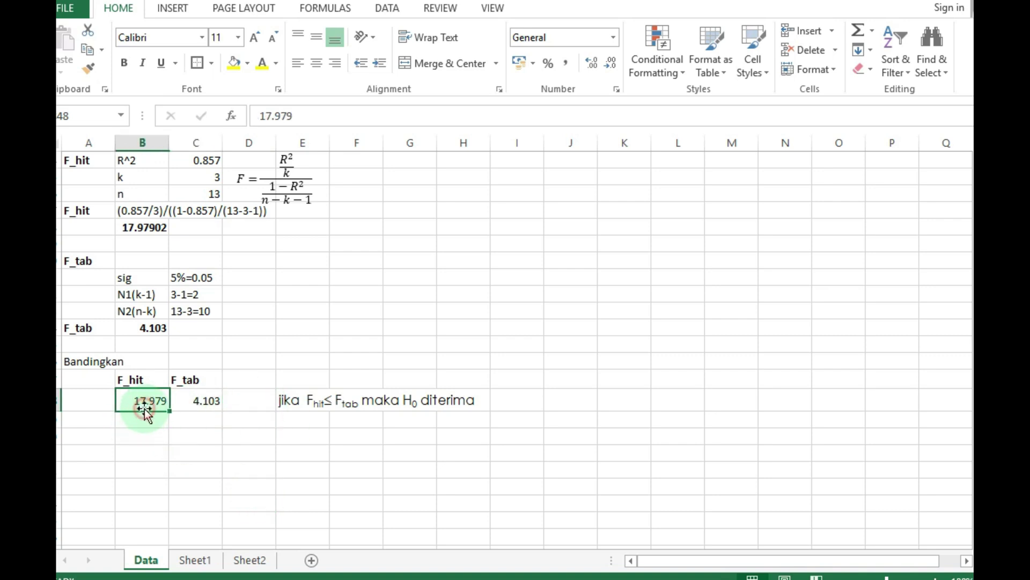
pyautogui.click(194, 398)
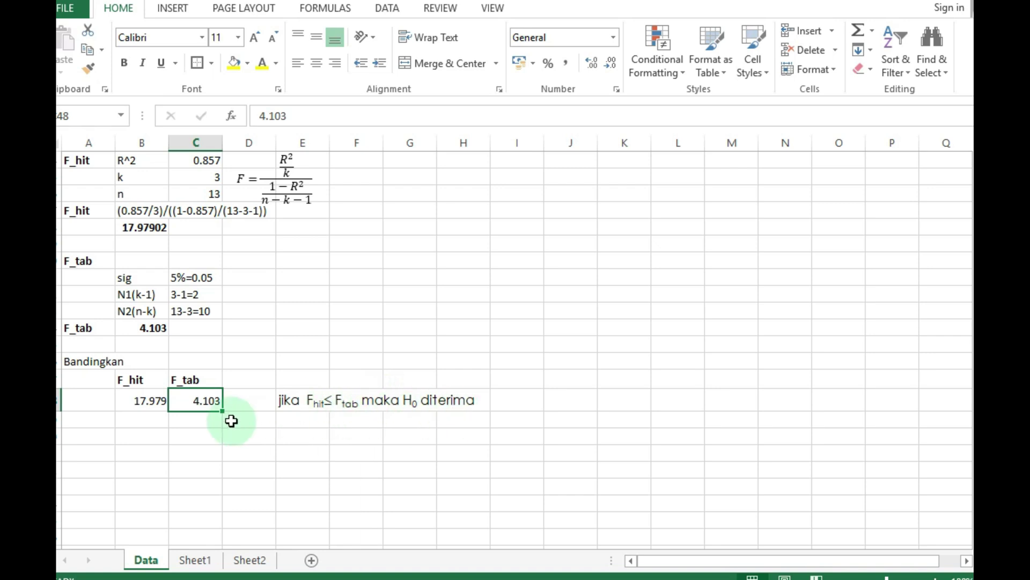
pyautogui.click(142, 405)
pyautogui.moveTo(187, 403); pyautogui.dragTo(187, 407)
pyautogui.click(143, 421)
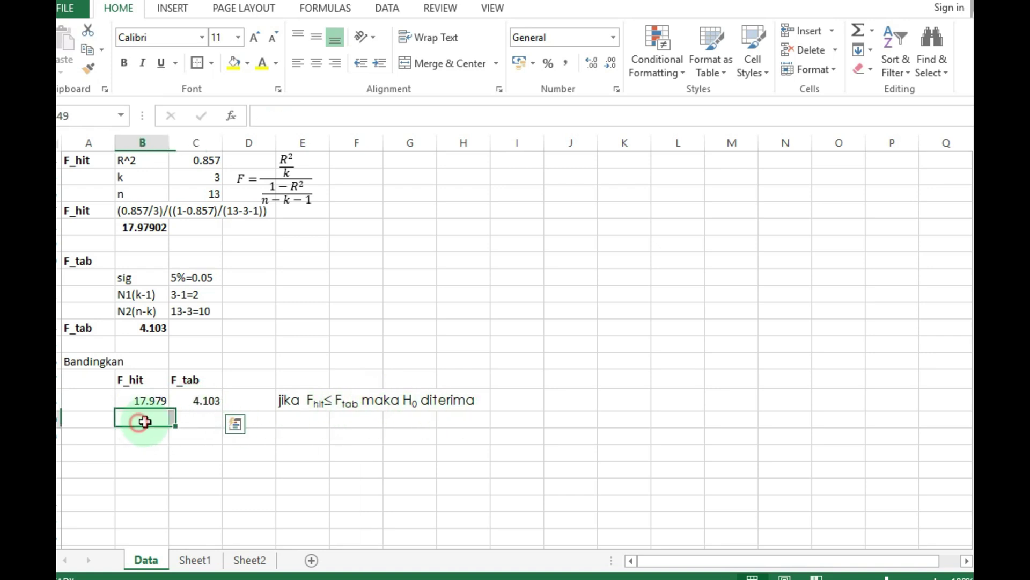
pyautogui.write('h')
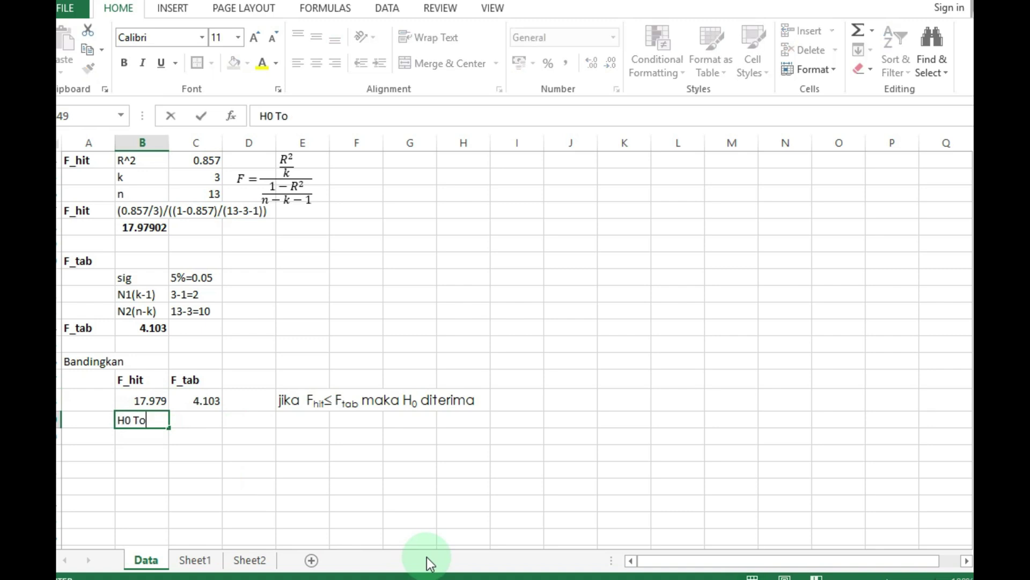
pyautogui.press('Return')
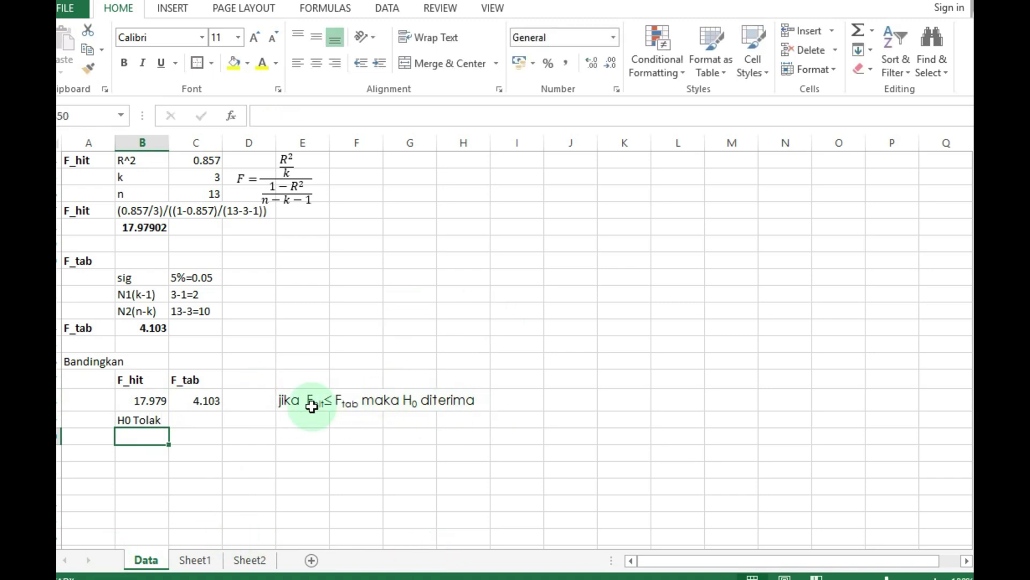
# Enter the bold heading "Kesimpulan," in A50, below the H0 verdict.
pyautogui.click(86, 434)
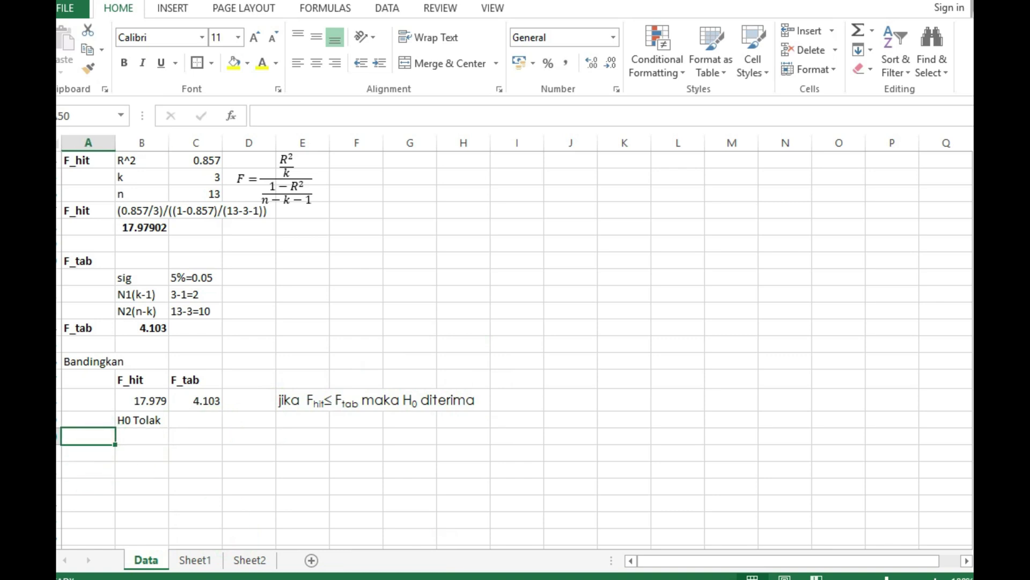
pyautogui.write('Kesimpulan')
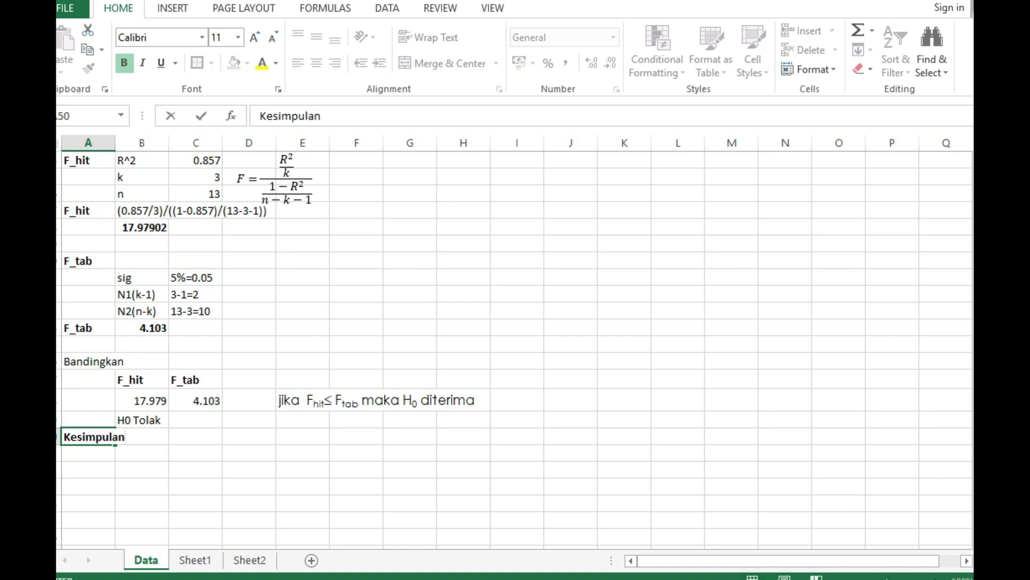
pyautogui.press('Return')
# Insert the four-line conclusion in B51:B54, stating that H0 is rejected, H1 accepted, and spiritual attitude and discipline contribute 85.73% to honesty with strong positive strength.
pyautogui.press('Right')
pyautogui.press('Down')
pyautogui.press('Left')
pyautogui.press('Up')
pyautogui.press('Right')
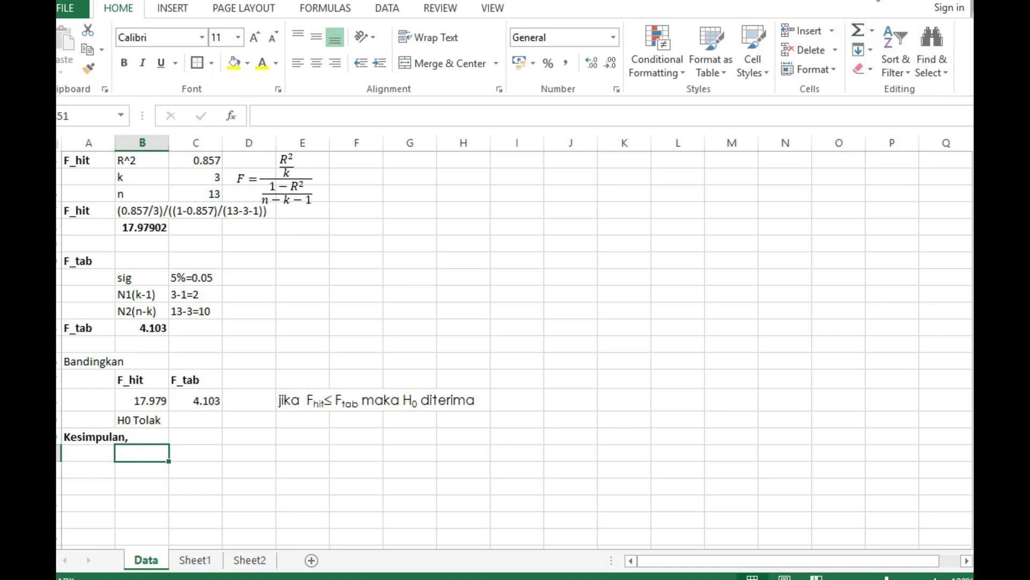
pyautogui.write('berdasarkan analsis yang dilakukan. dapat diketahu bahwa H0 ditolak seingga H1 diterima. ini berarti bahwa terdapat  hubungan yang signifikan antara sikap spiritual dan kedisiplinan dengan kejujuran dengan besar sumbangan perubahan yang diberika oleh variabel spiritual dan kedisiplinan sebesar 85.73% terhadap kejujuran dengan kekuatan positif yang kuat.')
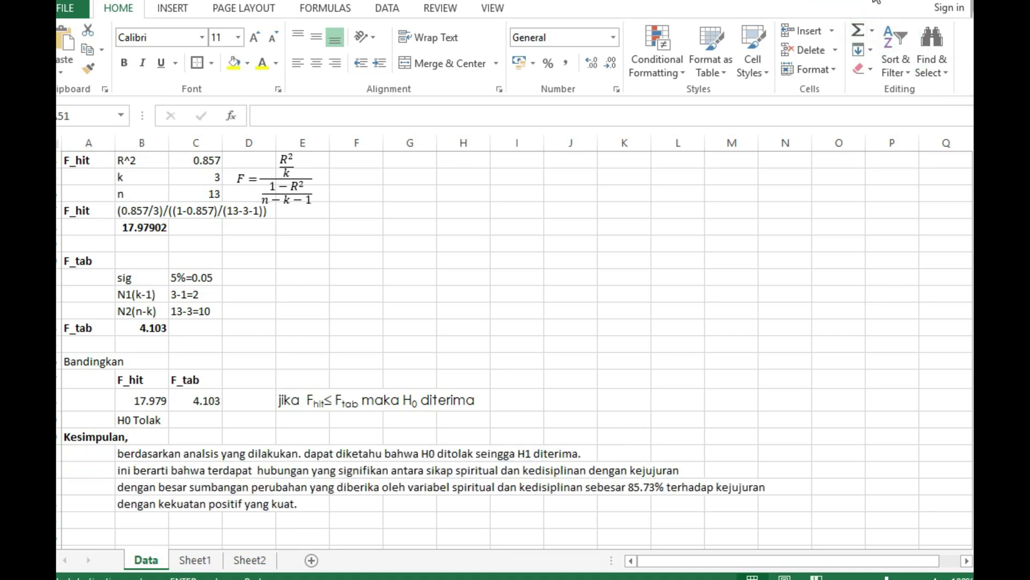
pyautogui.click(131, 456)
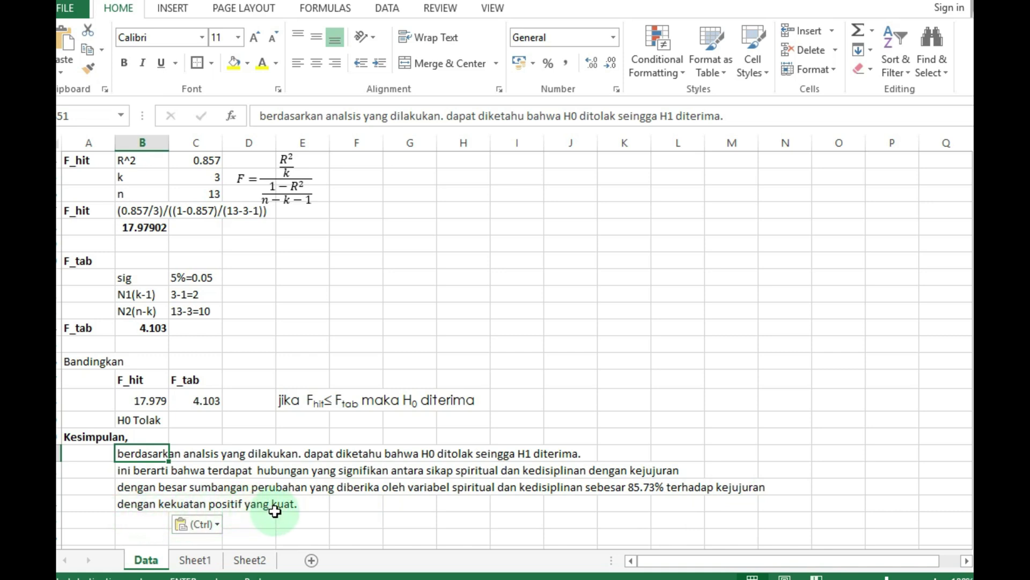
pyautogui.scroll(1, 276, 511)
pyautogui.scroll(-1, 315, 515)
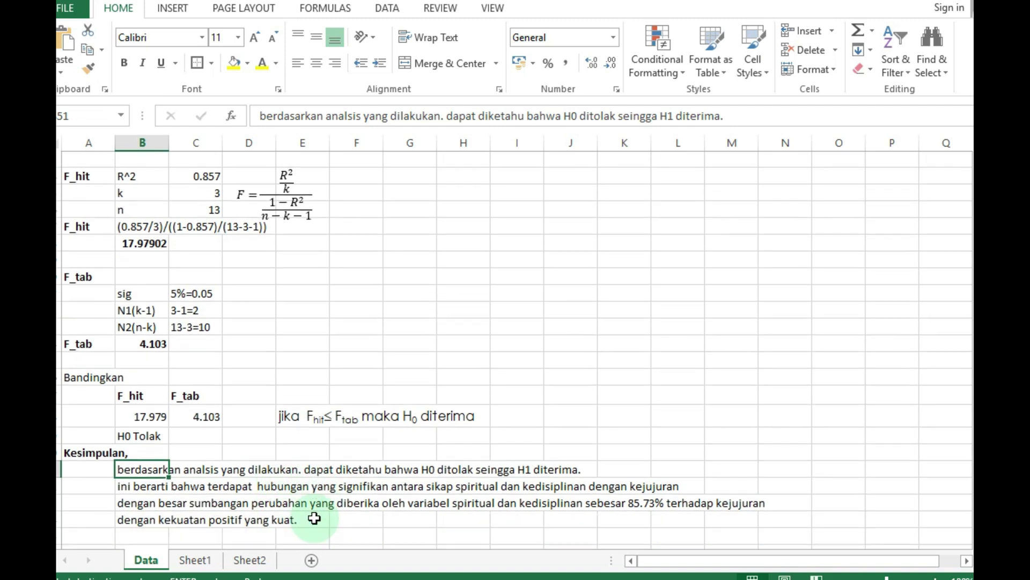